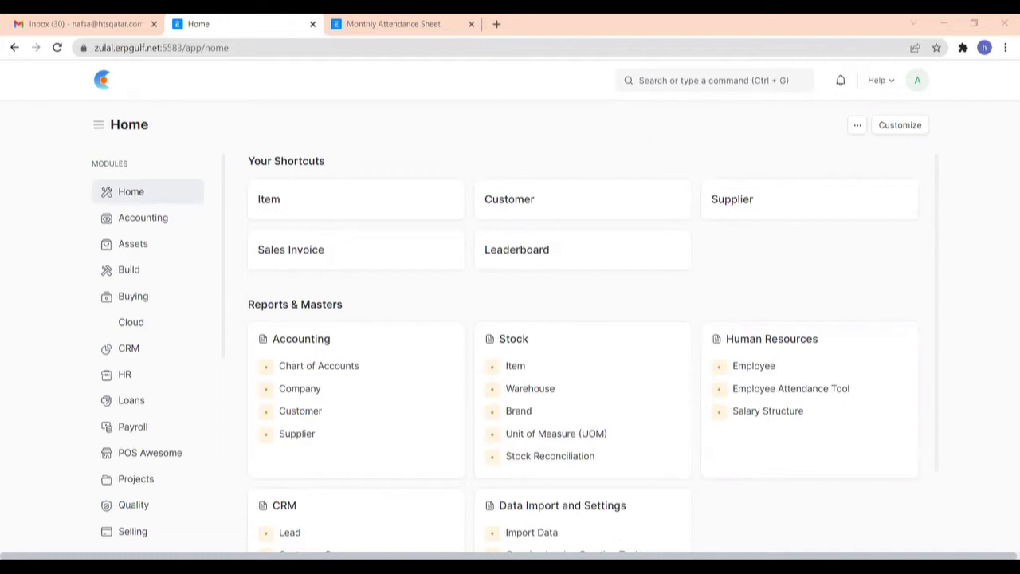
- Switch to Microsoft Whiteboard and underline the handwritten items Attendance List, Employee Attendance Tool and Upload Attendance
key("alt+Tab")
left_click_drag(206, 230, 458, 208)
left_click(228, 307)
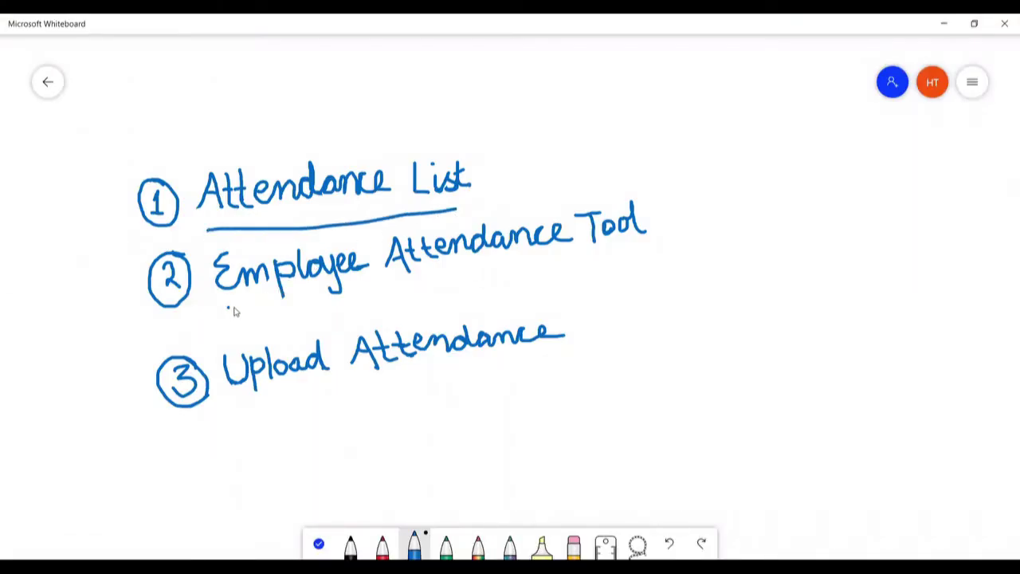
mouse_move(234, 312)
left_mouse_down()
mouse_move(489, 296)
mouse_move(649, 271)
left_mouse_up()
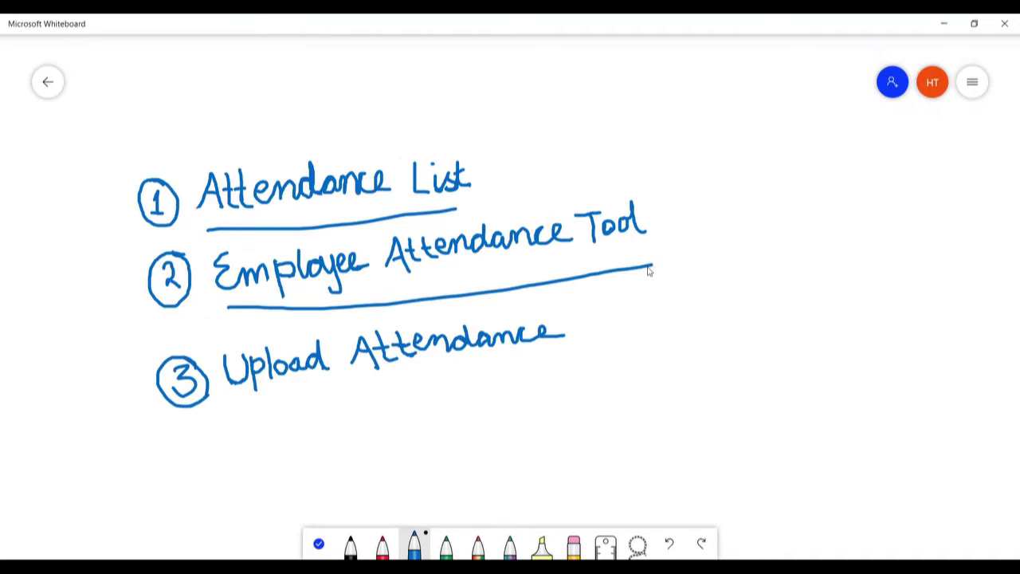
left_click_drag(212, 406, 587, 371)
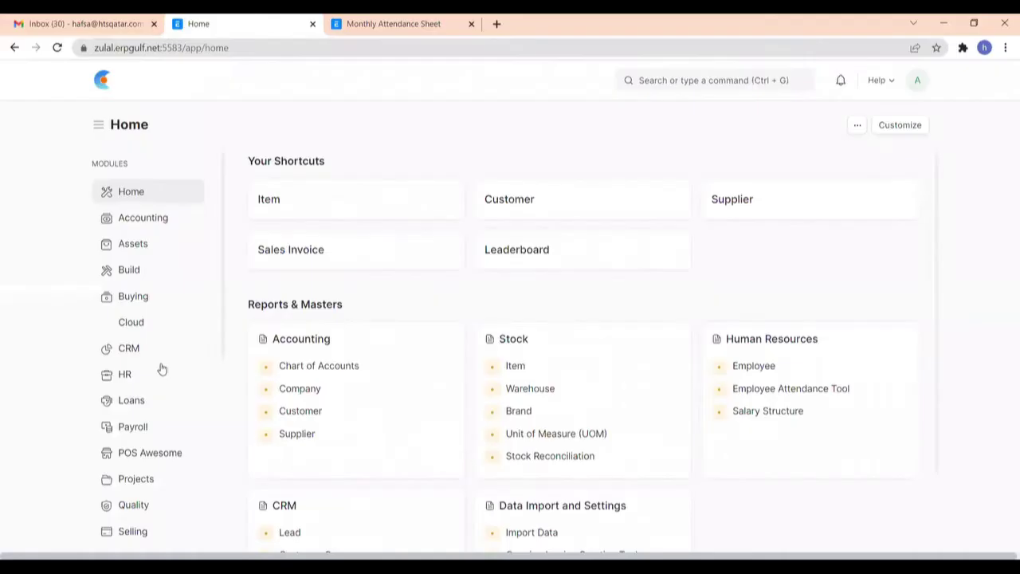
- Open the Attendance list of the HR module in ERPNext and start a new attendance record
left_click(137, 381)
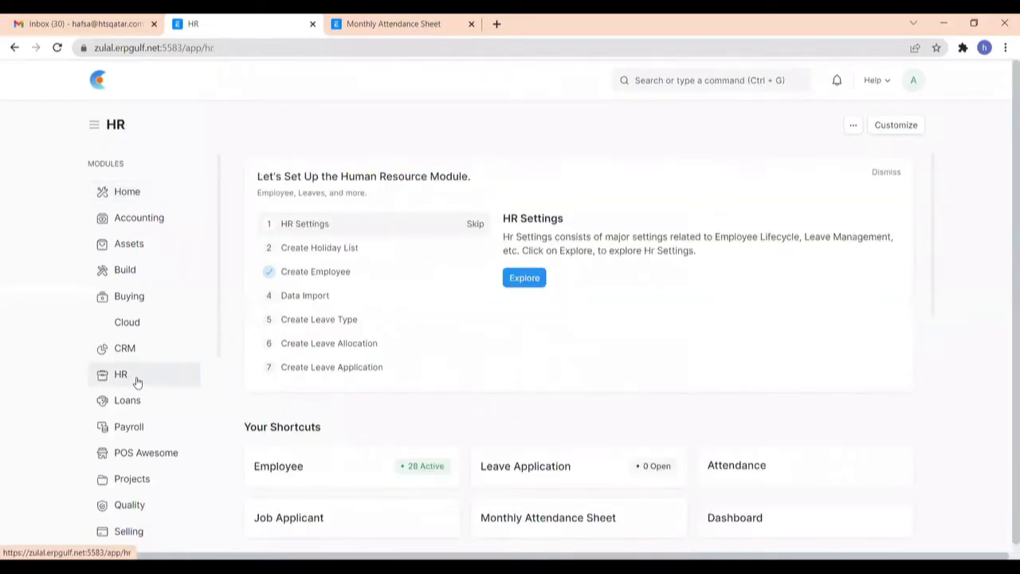
scroll(390, 377, "down", 3)
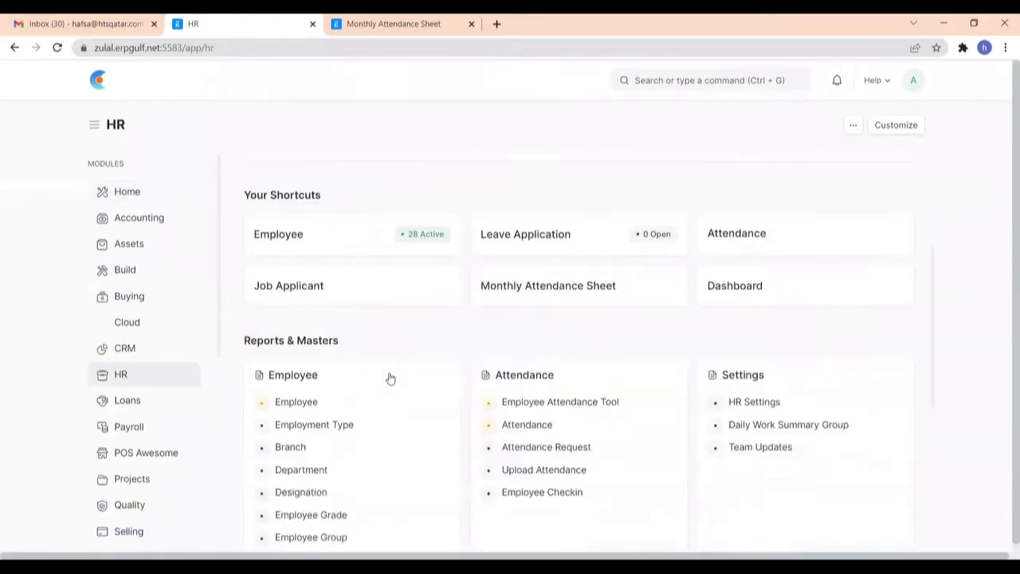
scroll(389, 377, "down", 1)
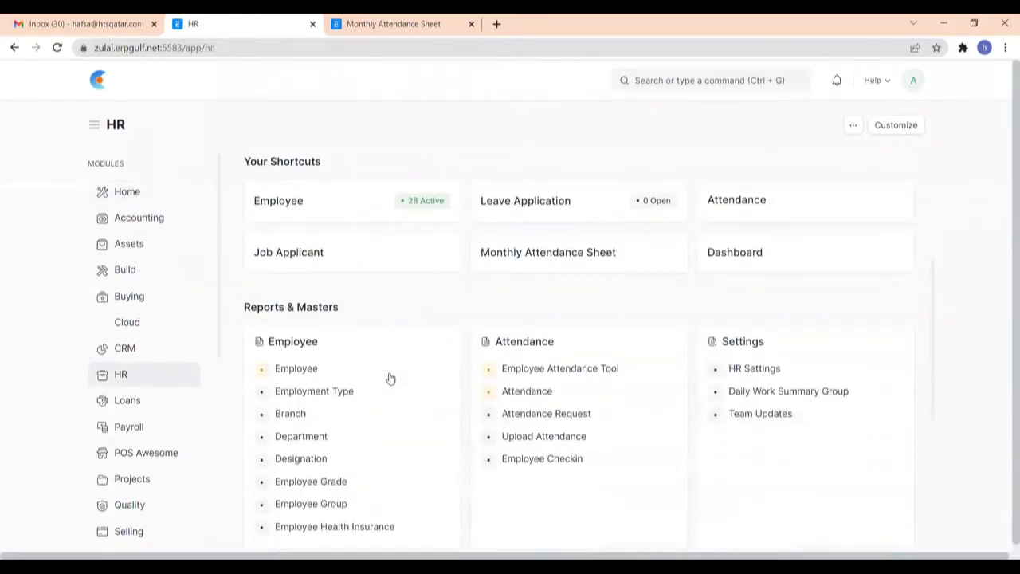
left_click(512, 394)
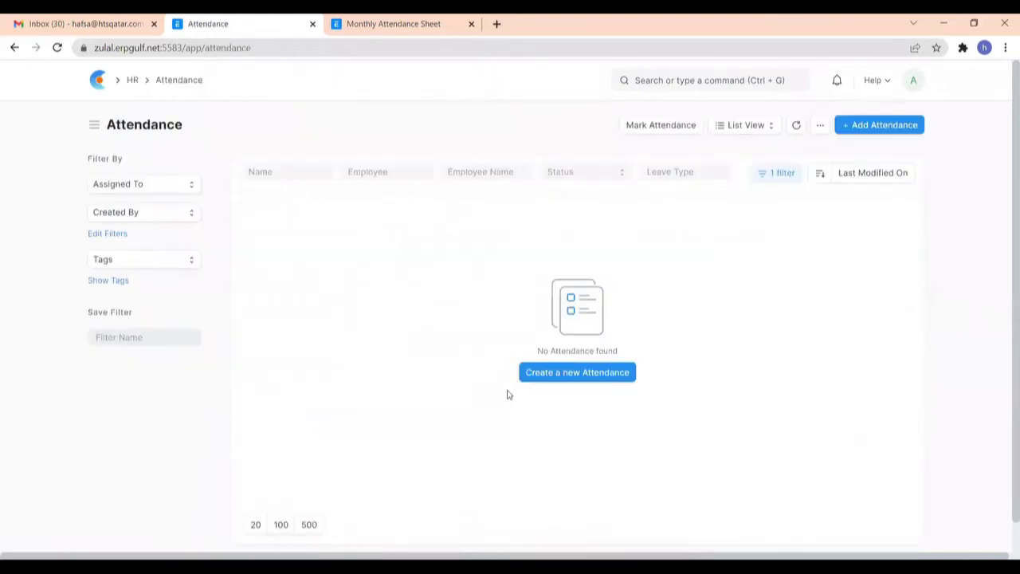
left_click(550, 378)
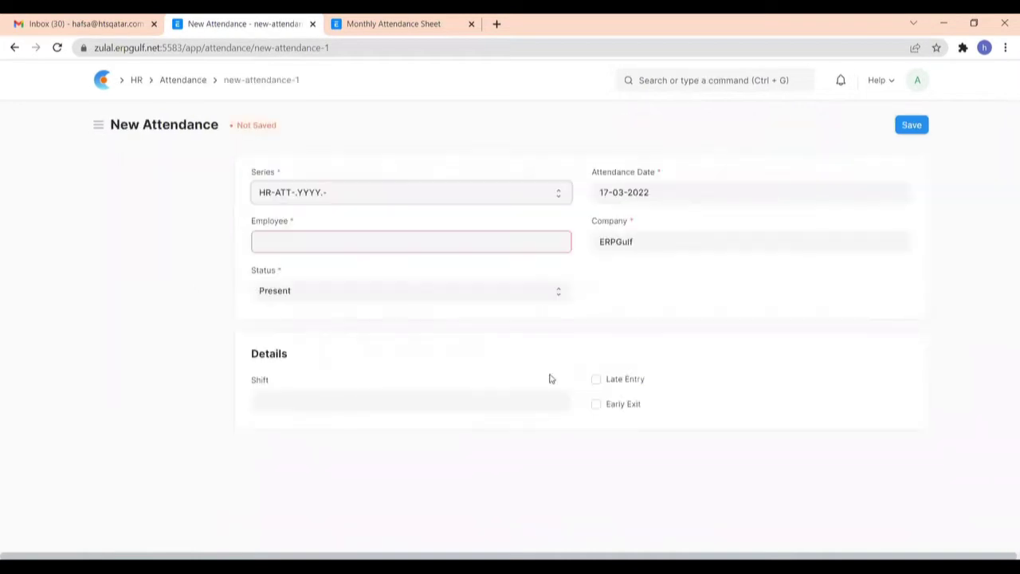
- Choose the fifth employee in the employee list for the new attendance record
left_click(326, 241)
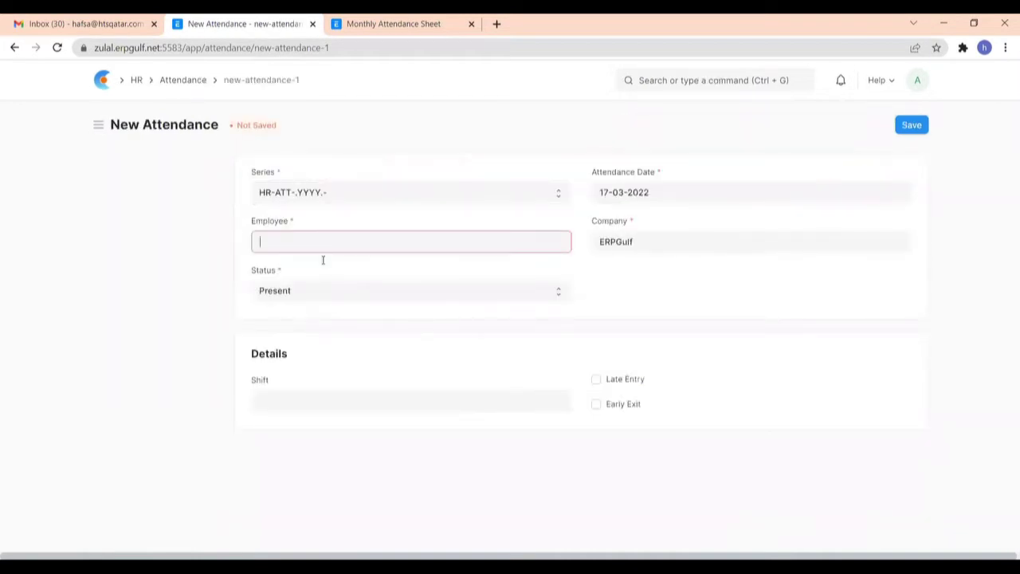
left_click(323, 248)
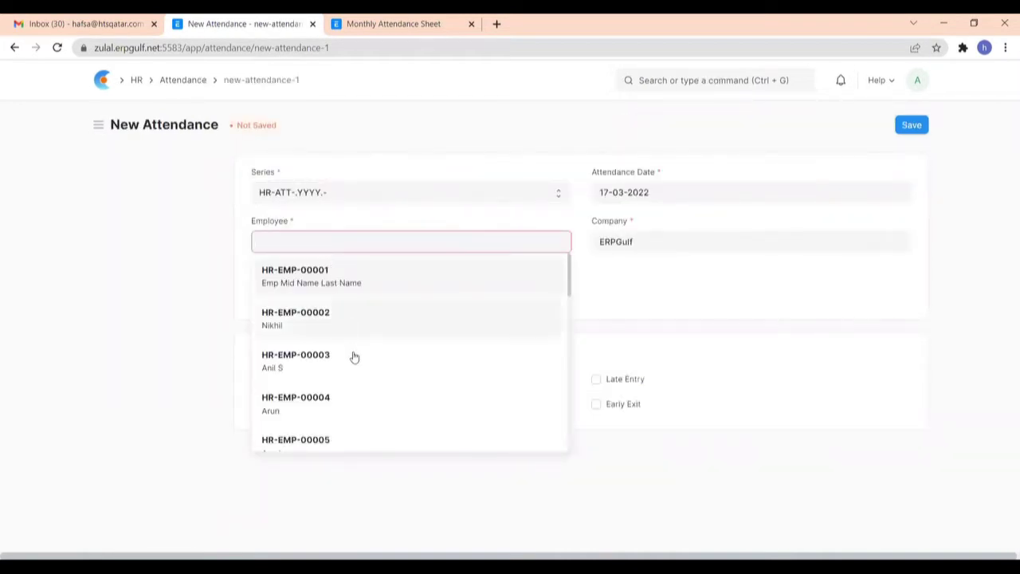
scroll(353, 356, "down", 3)
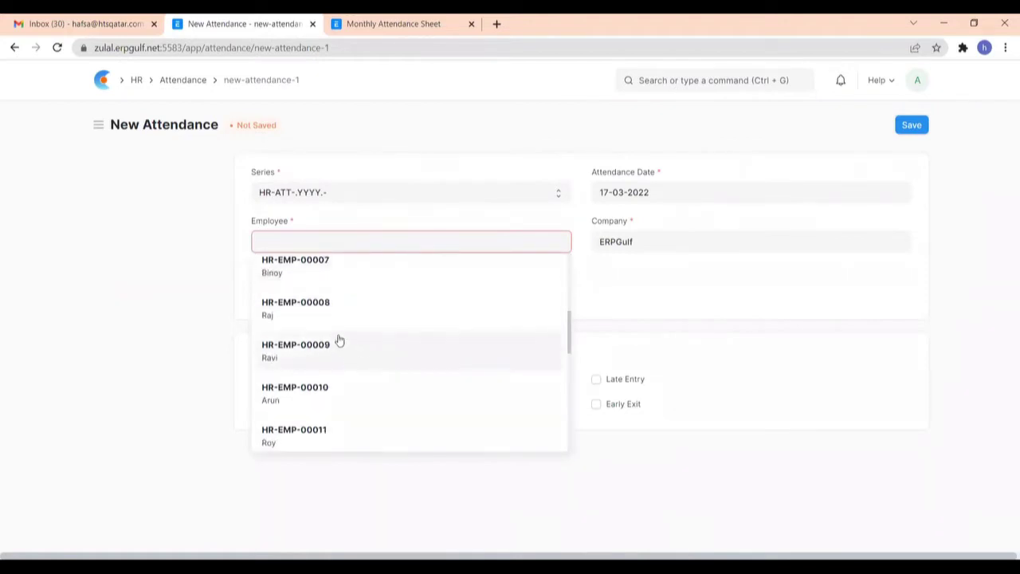
scroll(339, 338, "up", 2)
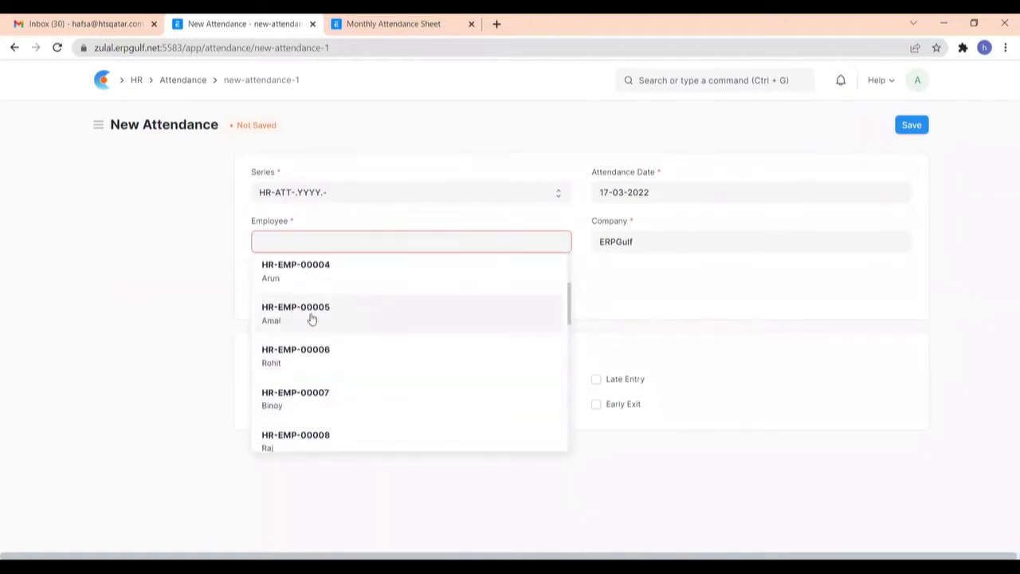
left_click(312, 318)
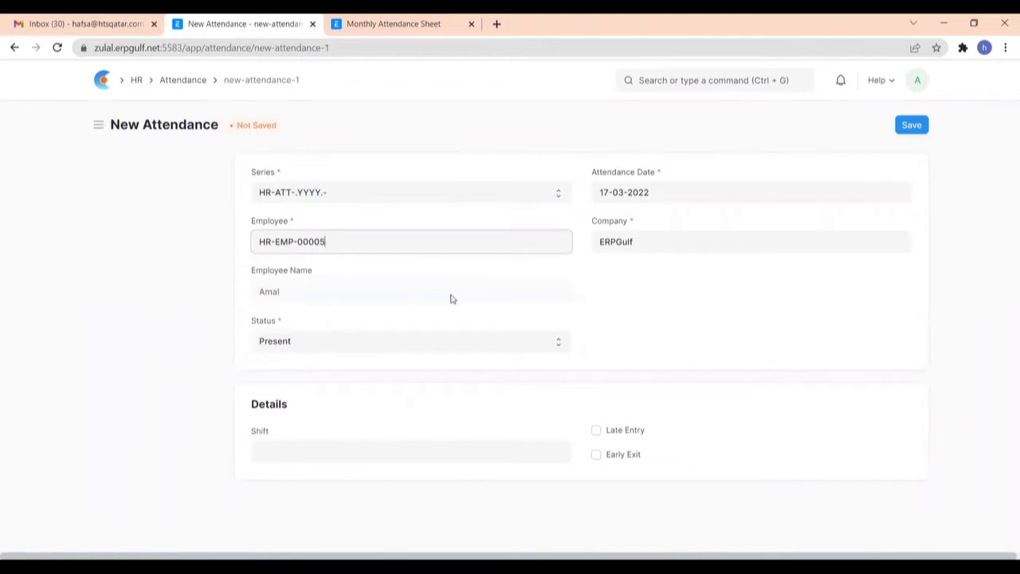
- Set the attendance date to 16-03-2022 with the status Present
left_click(699, 191)
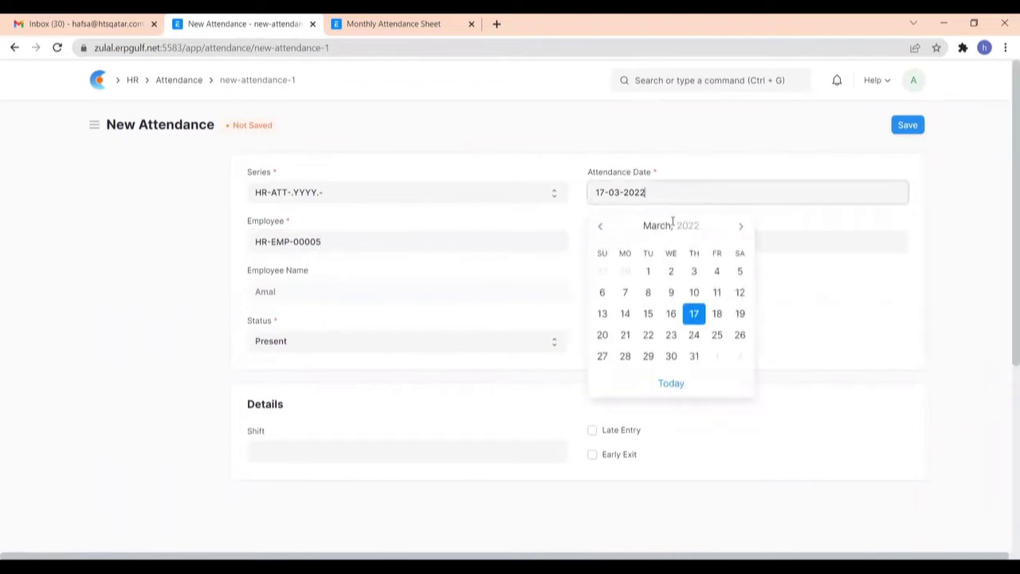
left_click(668, 315)
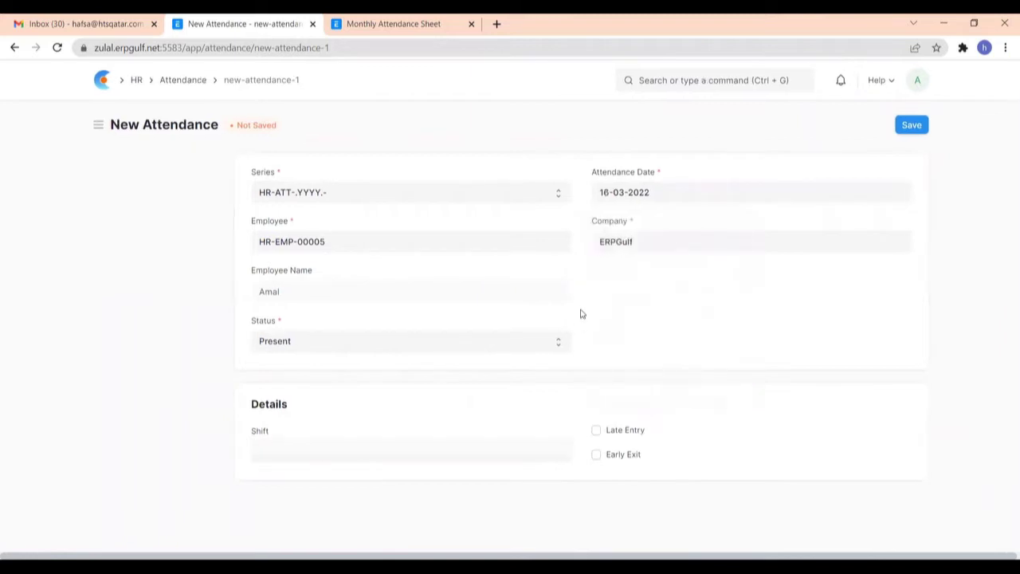
left_click(323, 348)
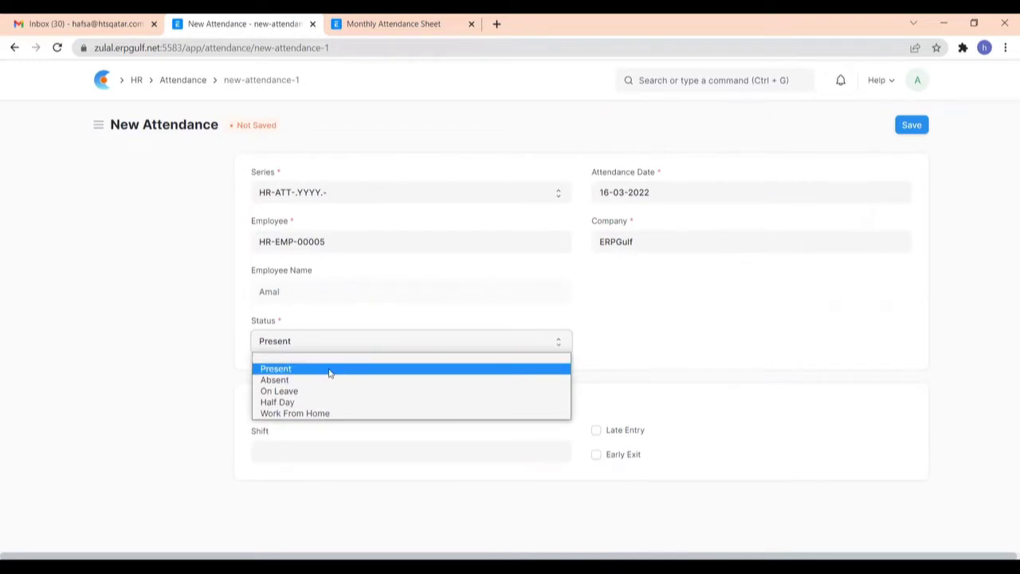
left_click(329, 372)
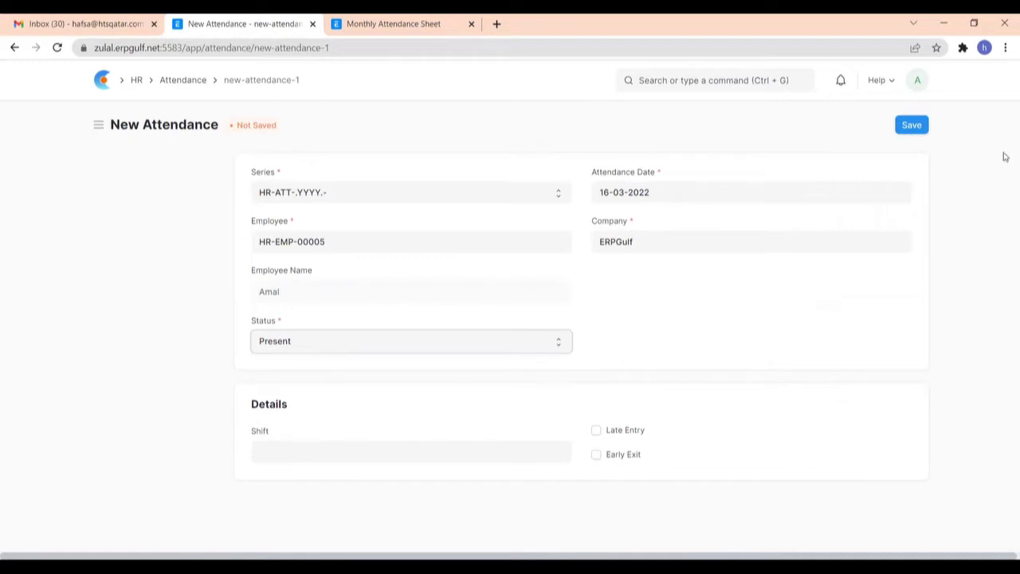
- Save the new attendance record and submit it permanently
left_click(918, 126)
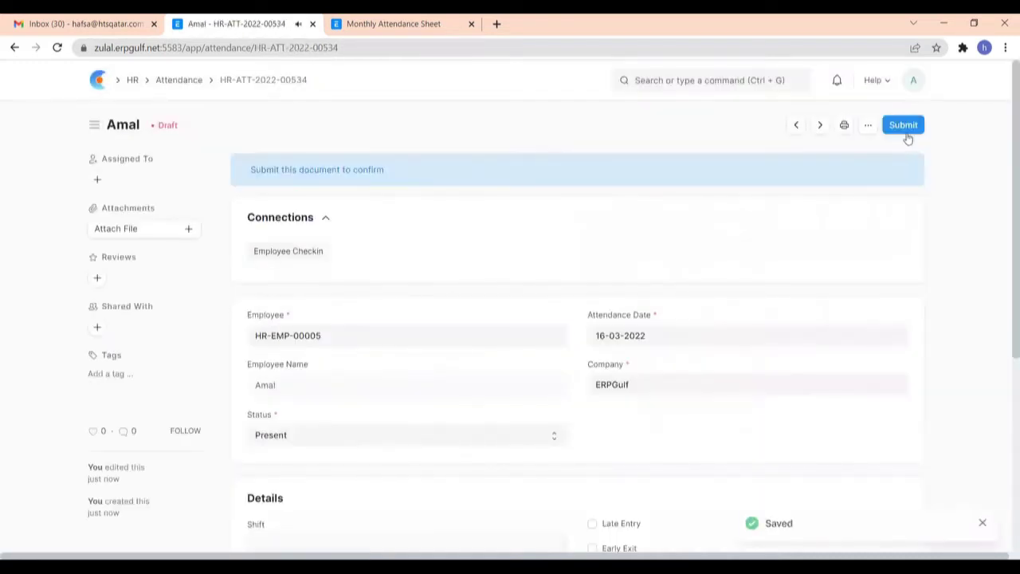
left_click(906, 126)
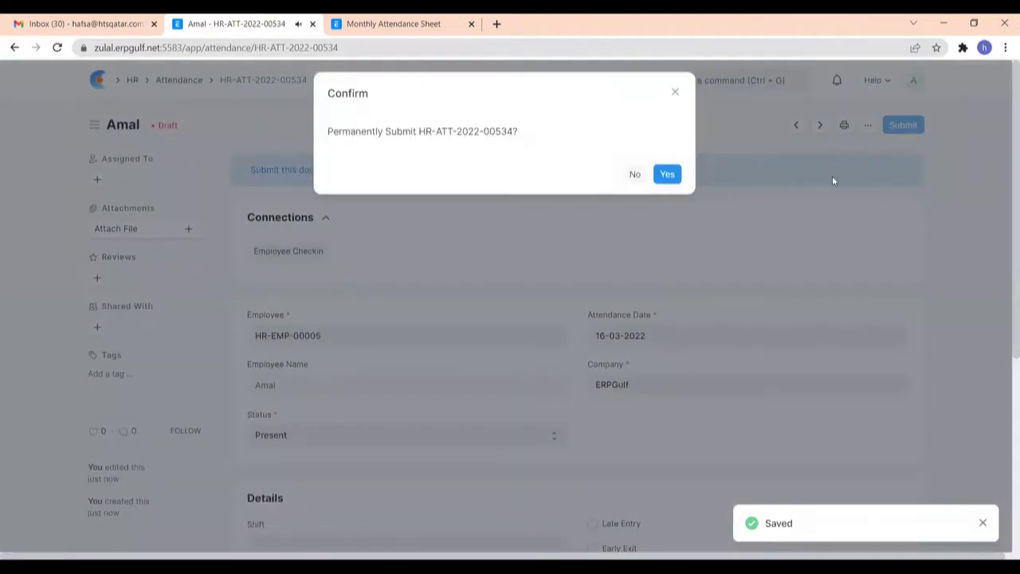
left_click(667, 174)
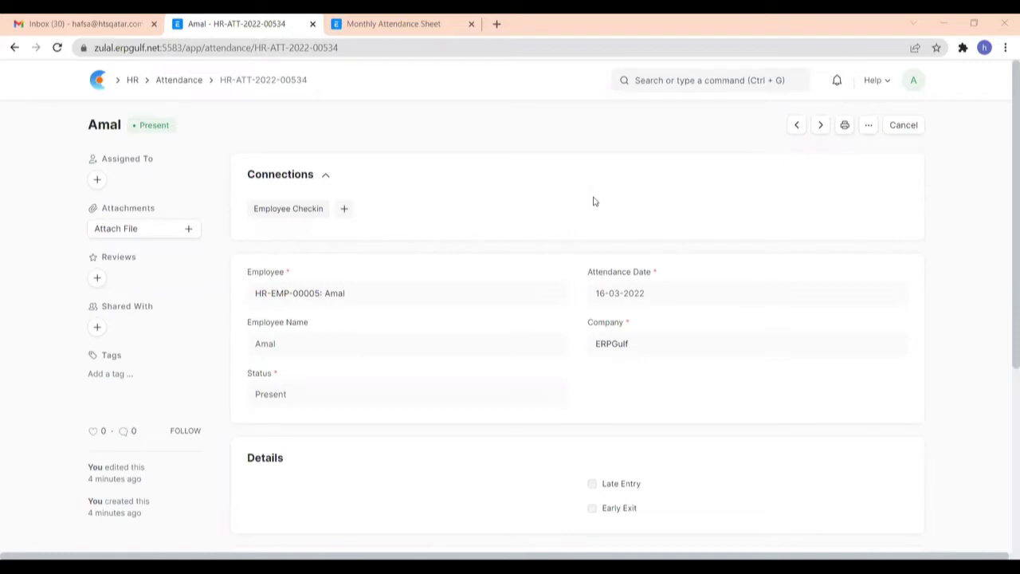
- From the Attendance list, start marking attendance in bulk for the second employee, for the month of January
left_click(12, 49)
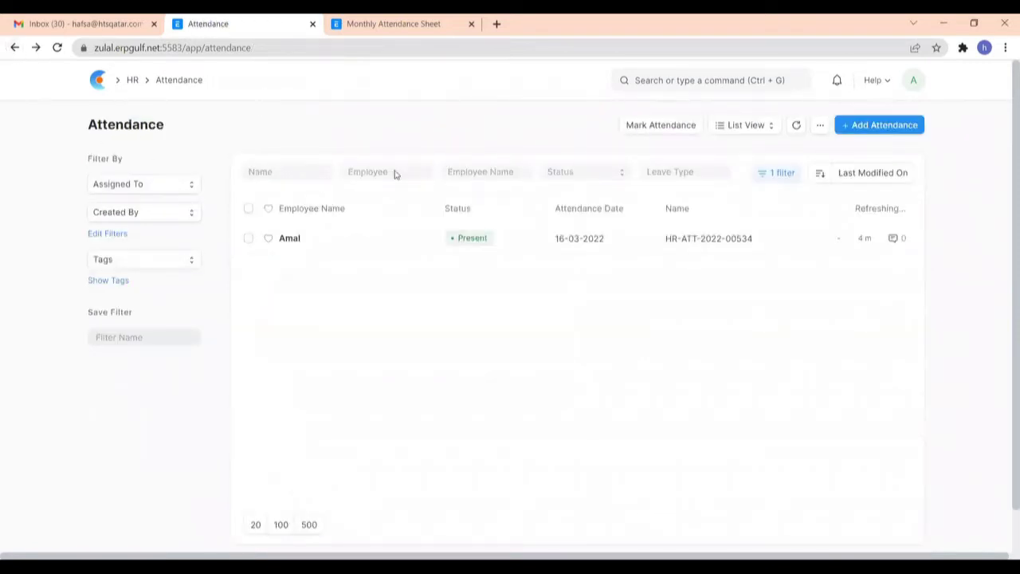
left_click(655, 130)
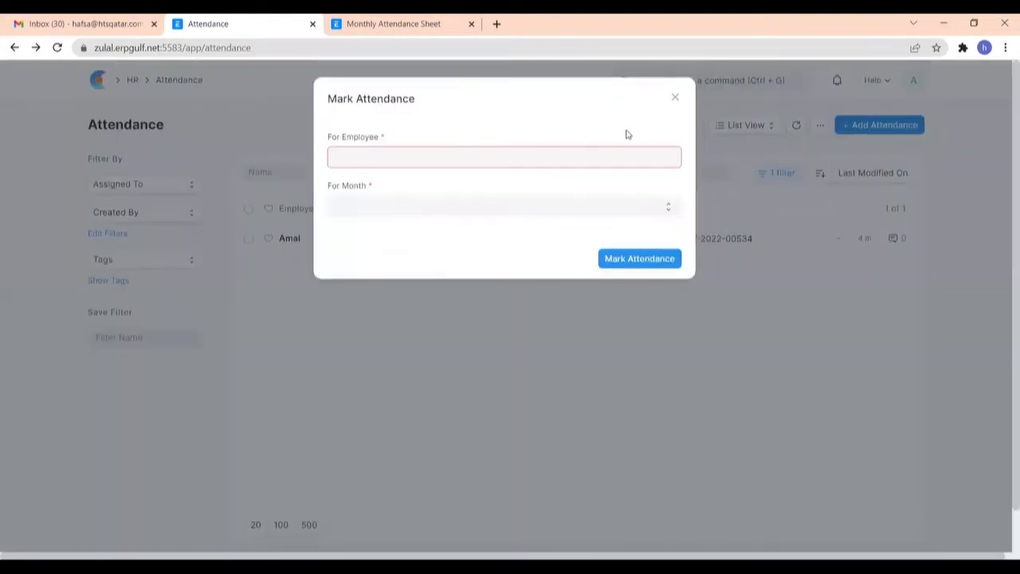
left_click(403, 159)
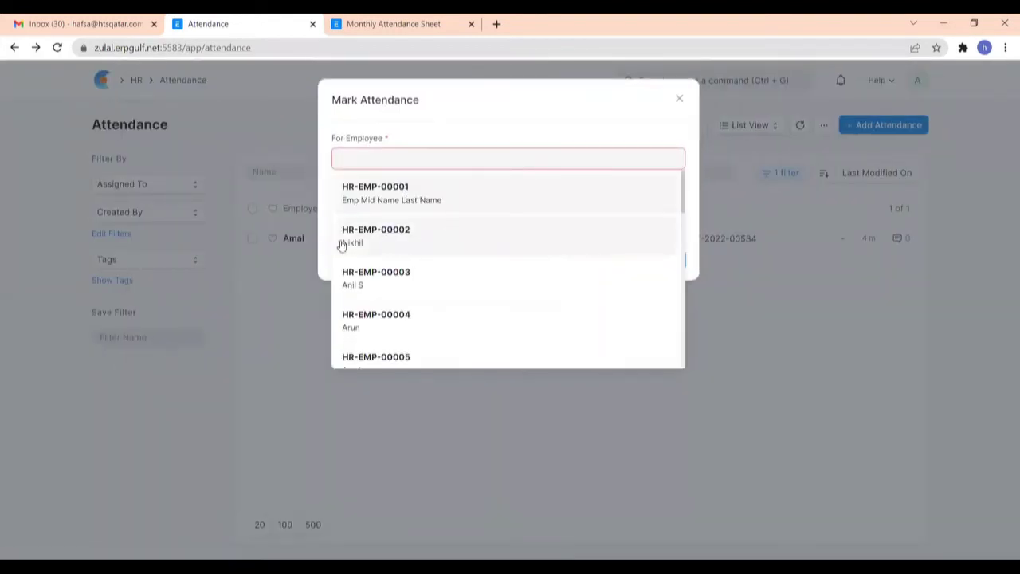
left_click(377, 250)
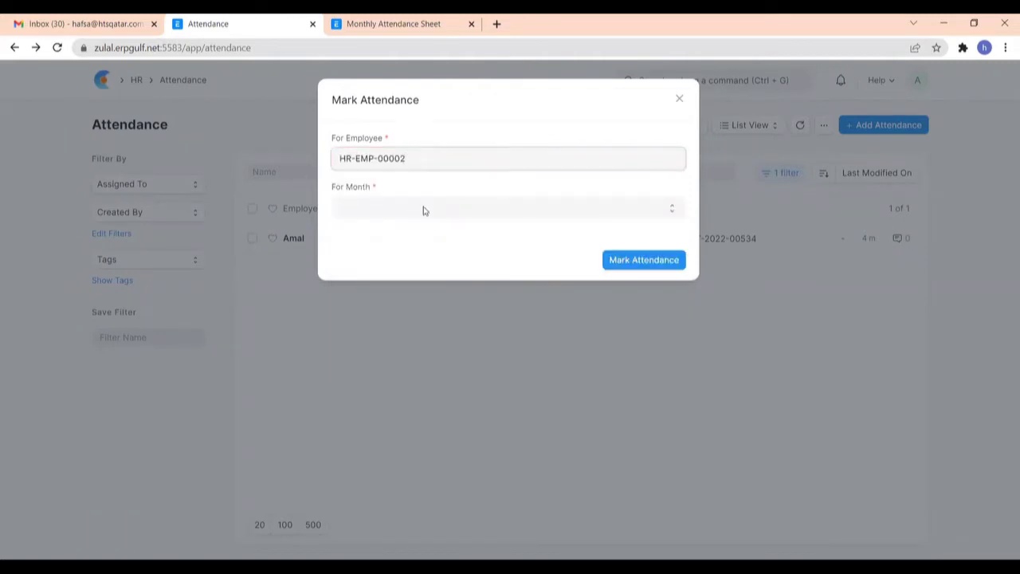
left_click(380, 208)
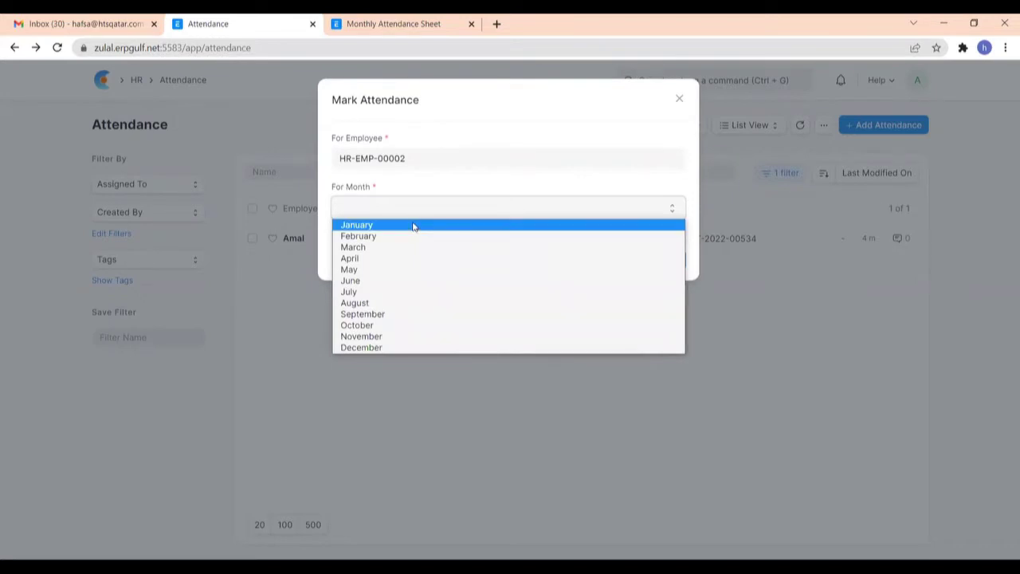
left_click(413, 226)
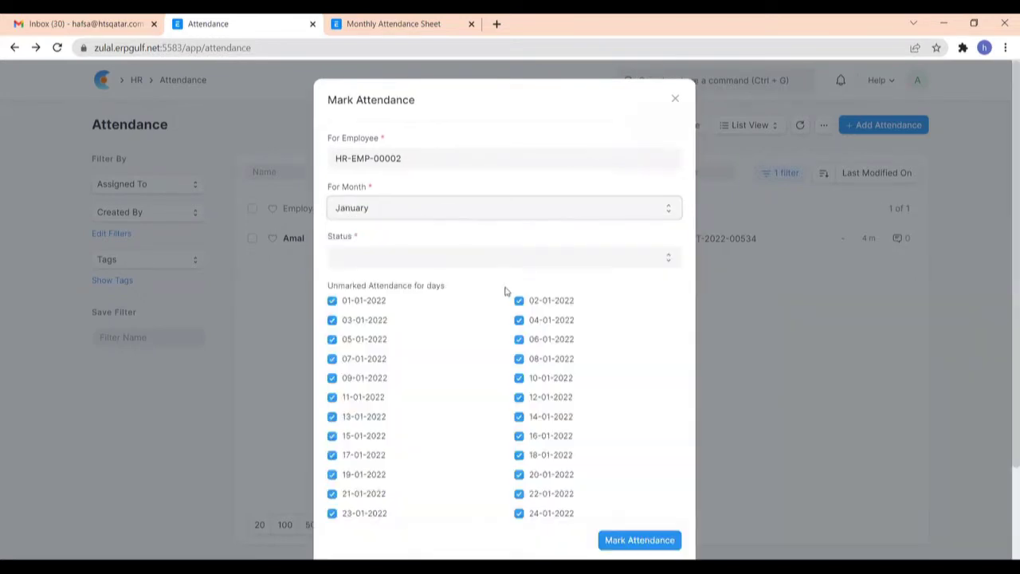
- Mark the employee as Present on all unmarked January 2022 days
left_click(461, 261)
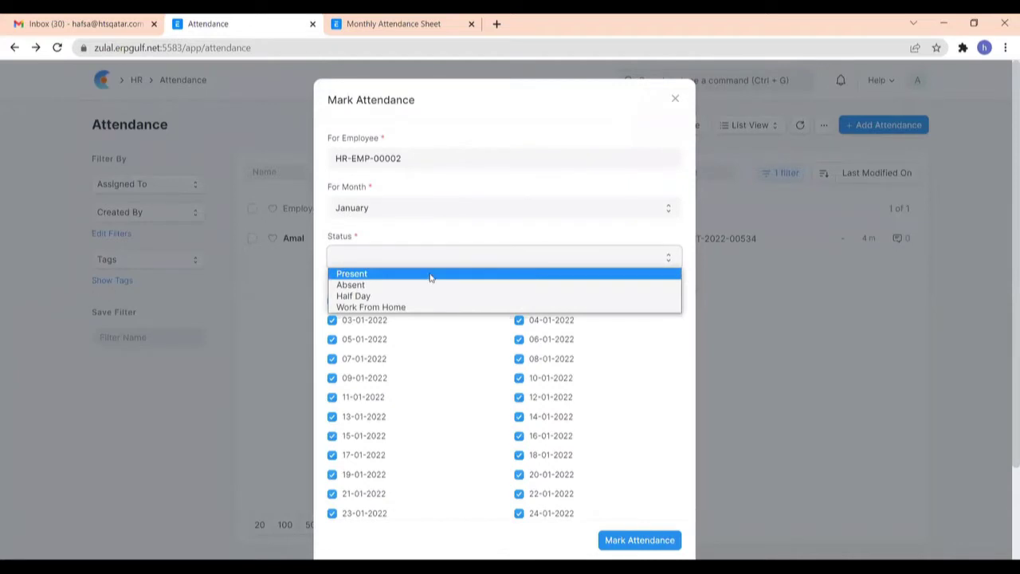
left_click(430, 274)
scroll(597, 311, "down", 2)
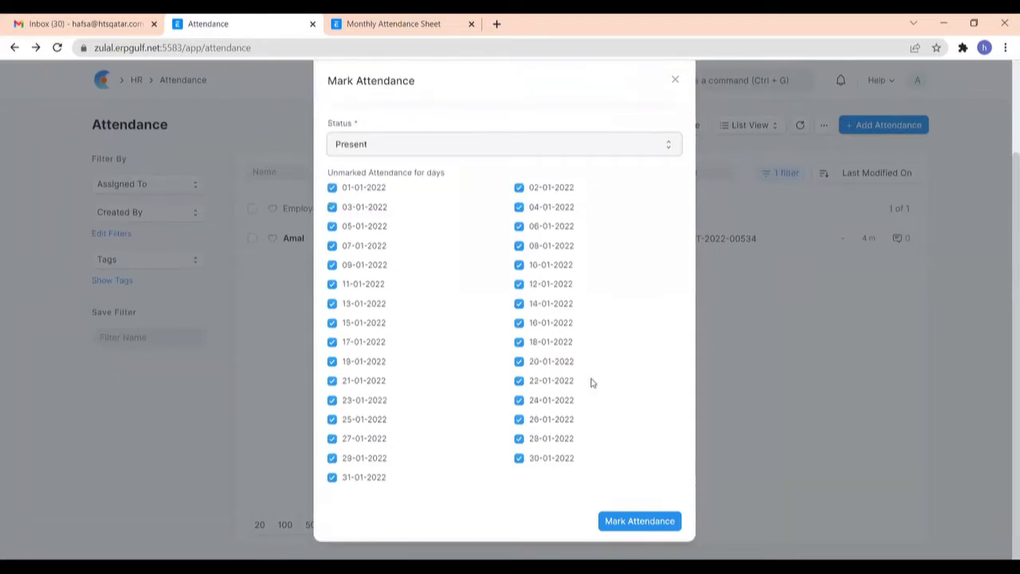
left_click(607, 522)
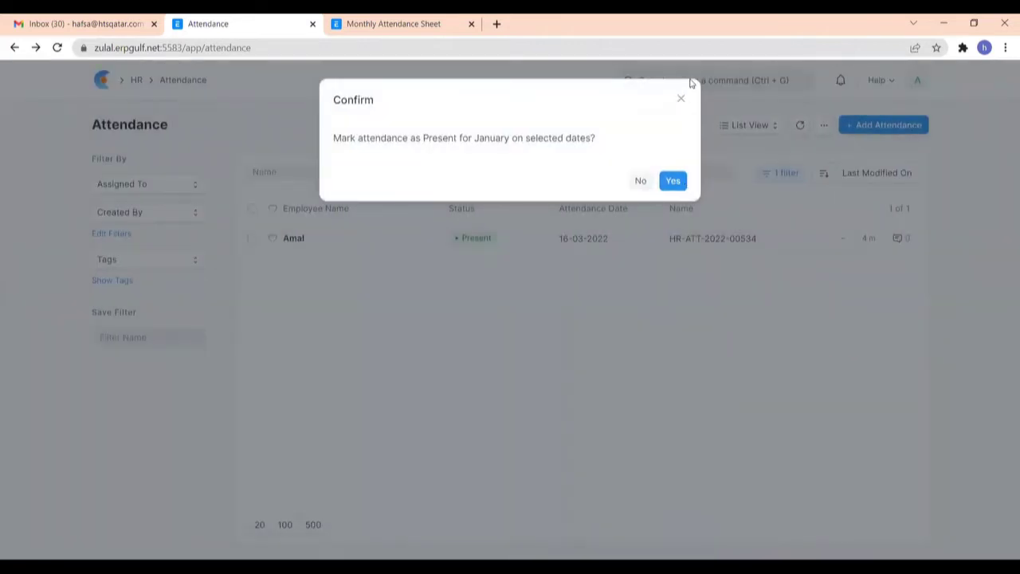
left_click(671, 180)
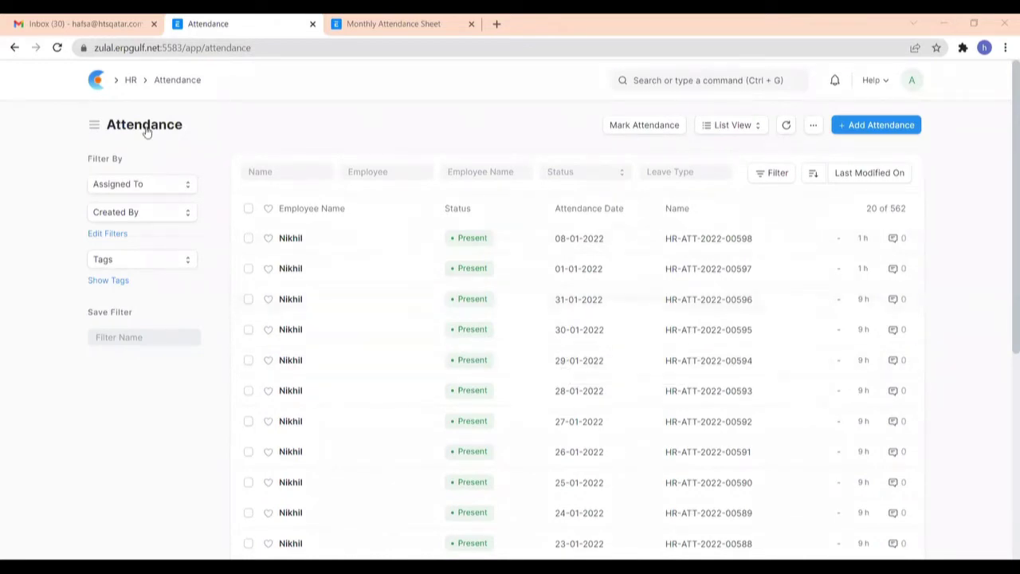
- In the HR module's Employee Attendance Tool, select all employees with unmarked attendance for 16-03-2022
left_click(130, 83)
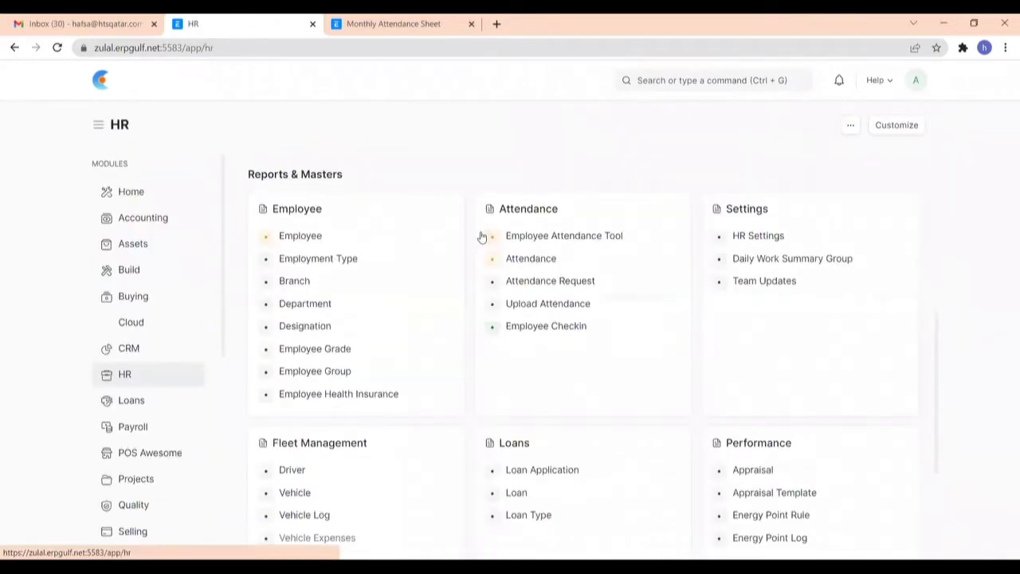
left_click(532, 234)
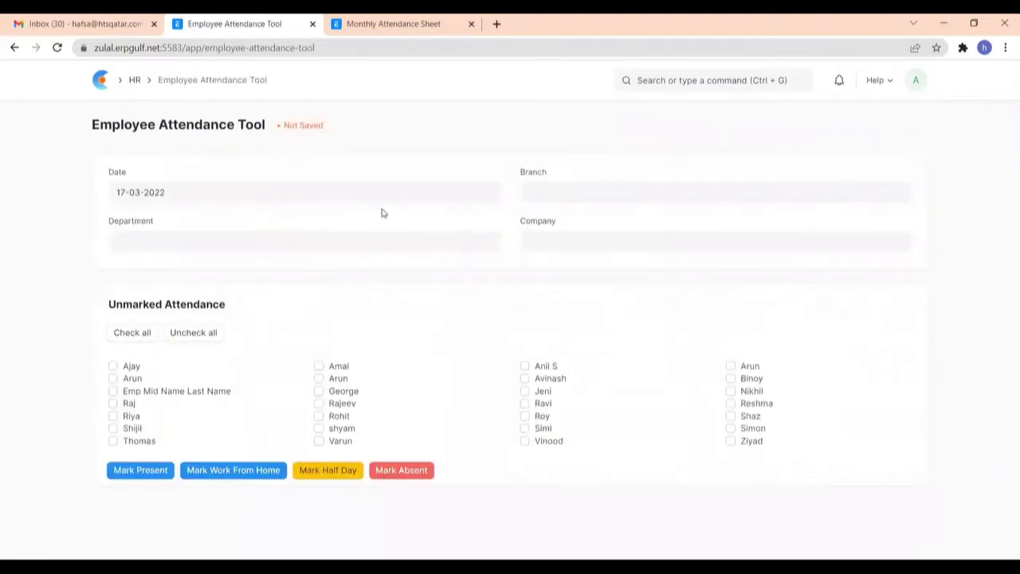
left_click(194, 196)
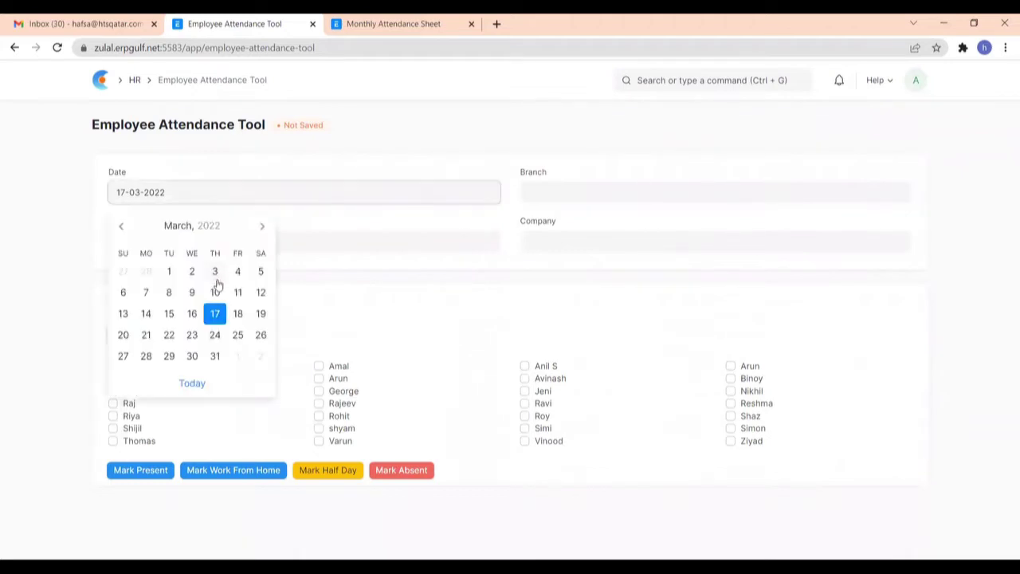
left_click(193, 312)
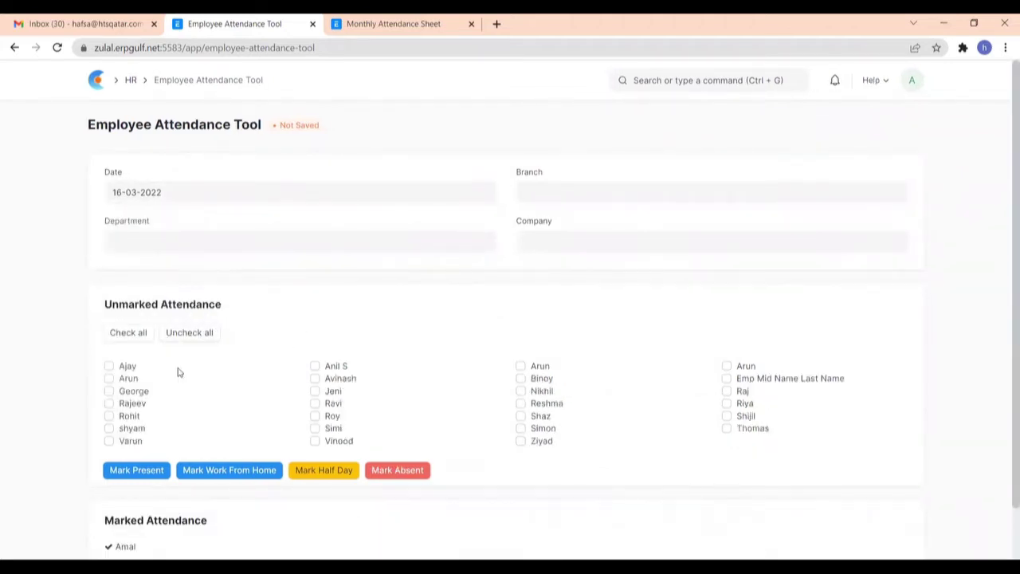
left_click(129, 334)
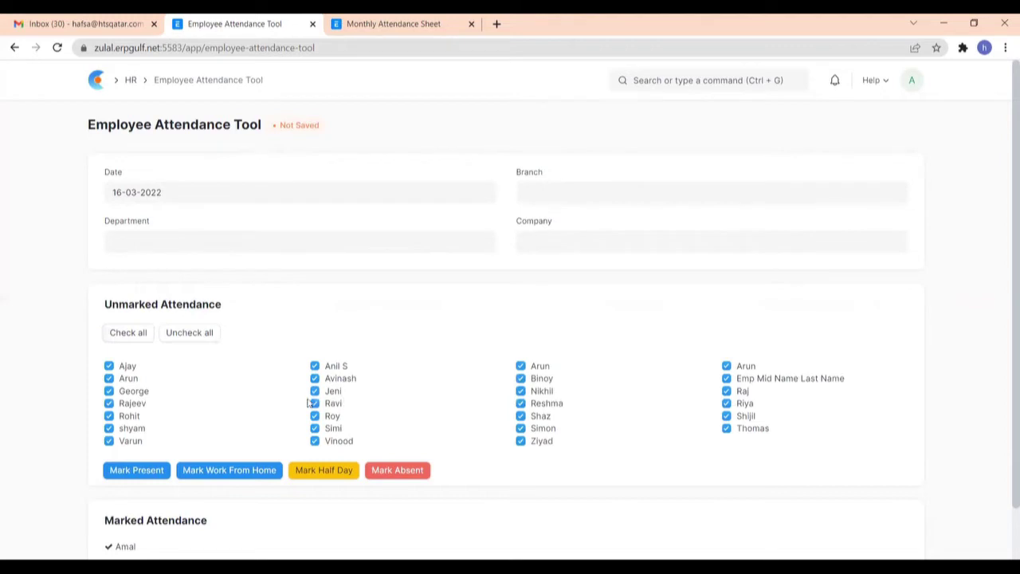
- Exclude the first two employees in the unmarked list and mark all the remaining selected employees as Present for 16-03-2022
left_click(109, 367)
left_click(109, 379)
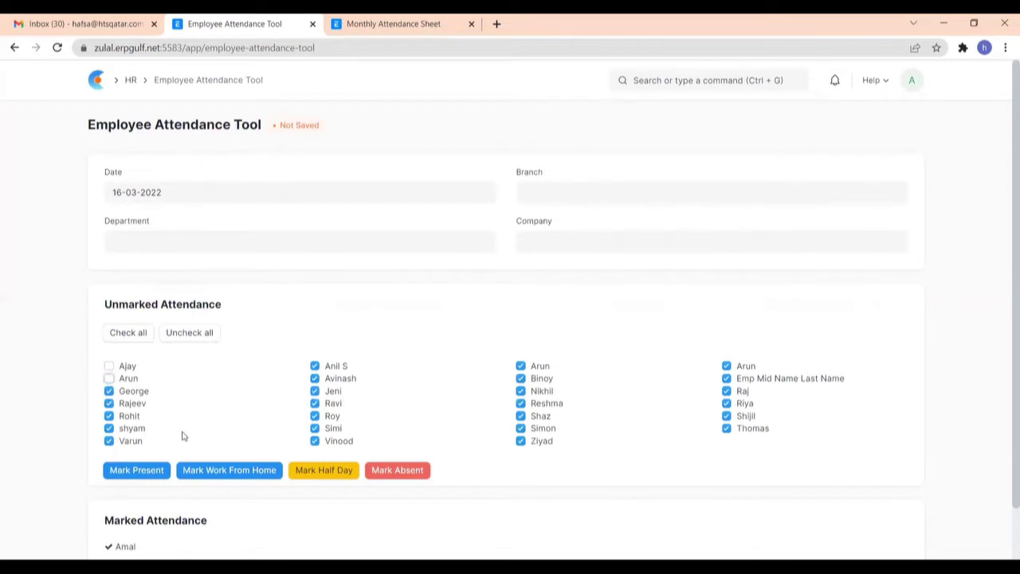
left_click(133, 476)
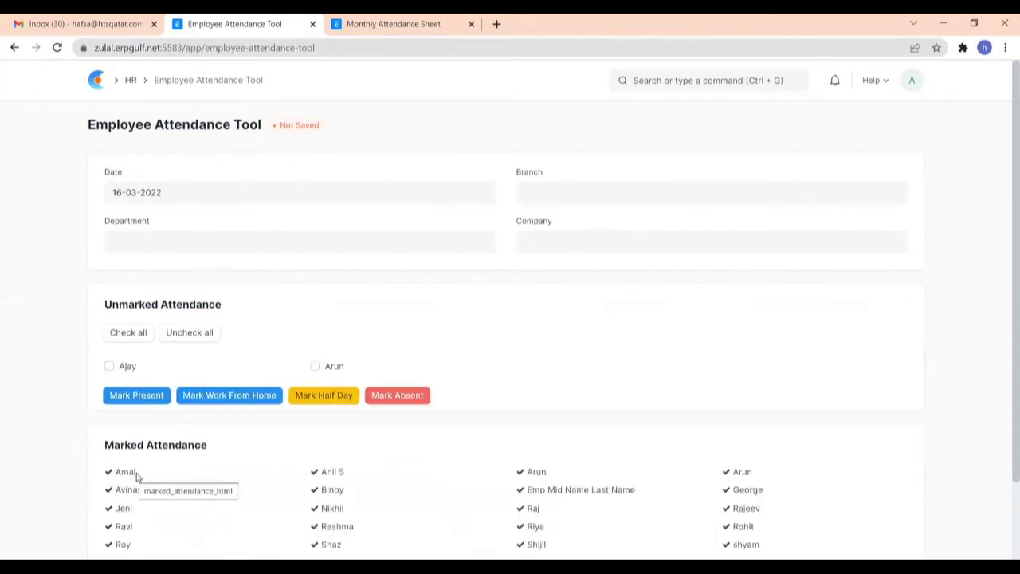
- Mark the two employees still unmarked for 16-03-2022 as Absent
scroll(310, 398, "down", 2)
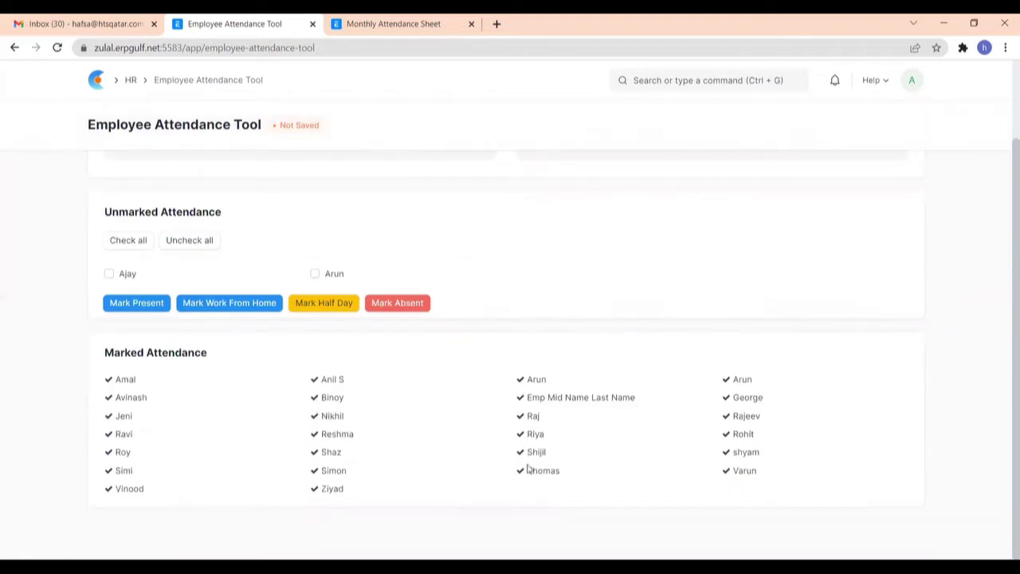
left_click(109, 274)
left_click(315, 274)
left_click(419, 308)
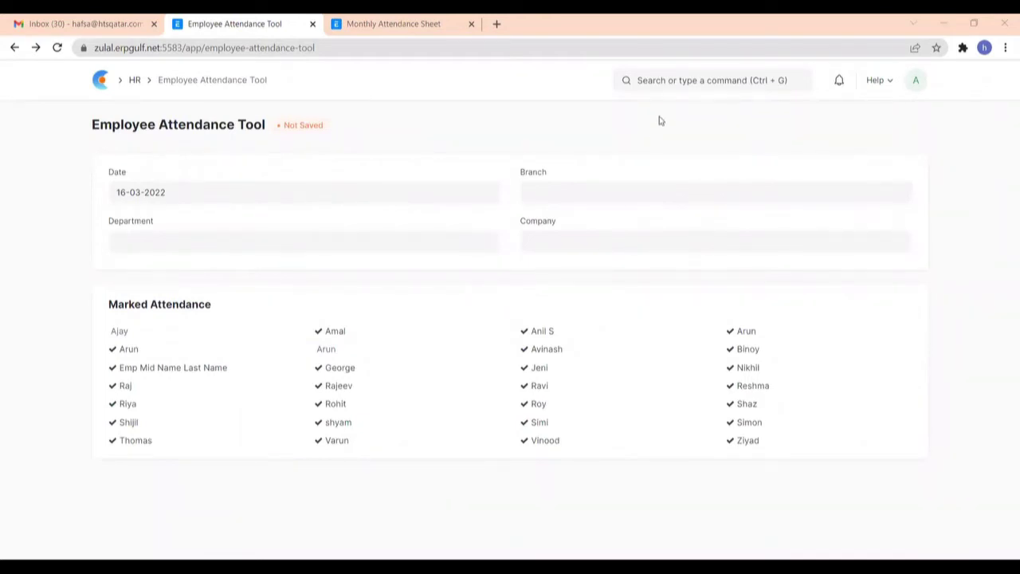
- Find and open the Attendance List to check the records marked for 16-03-2022
left_click(683, 79)
type("att")
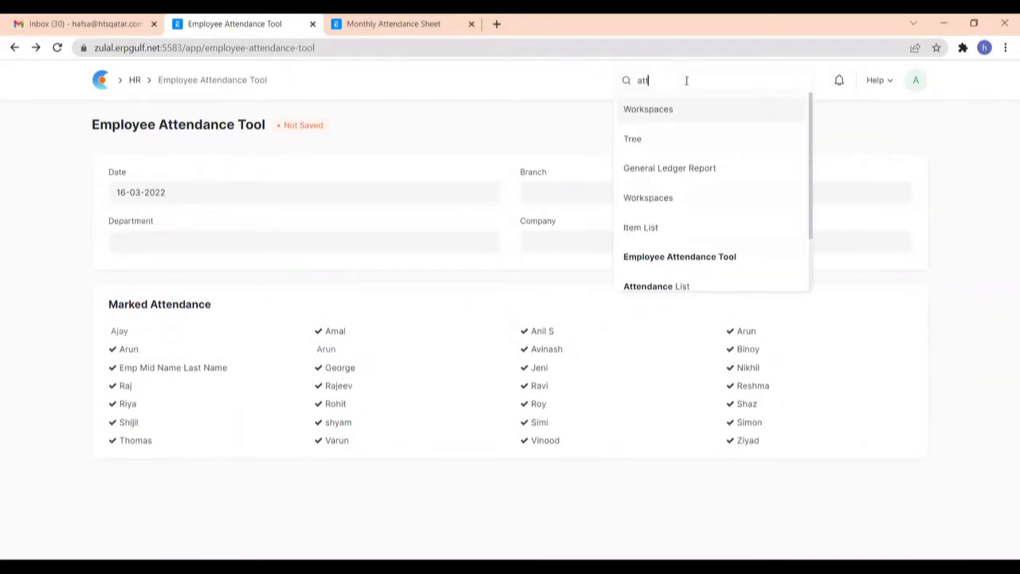
type("enda")
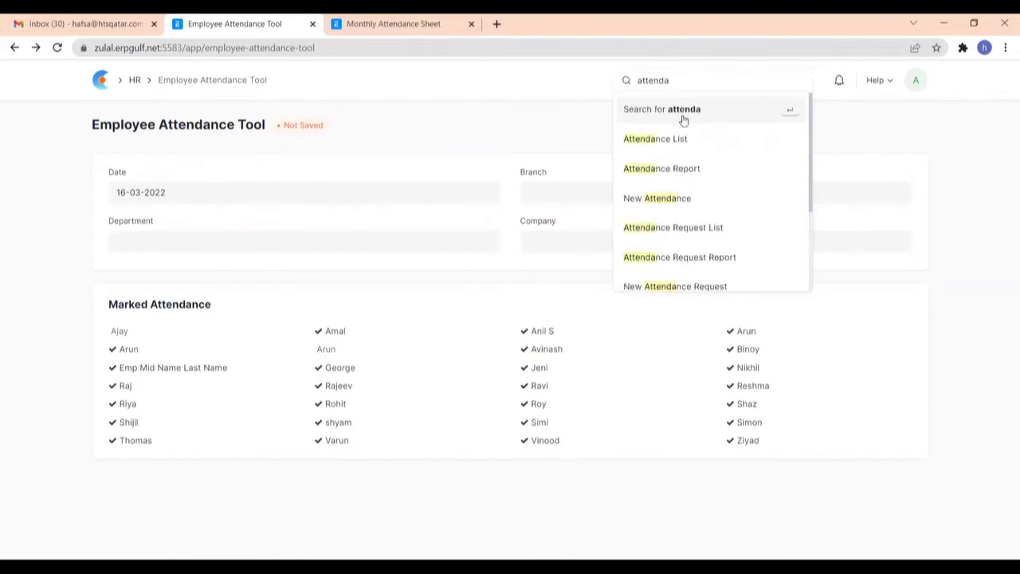
left_click(679, 144)
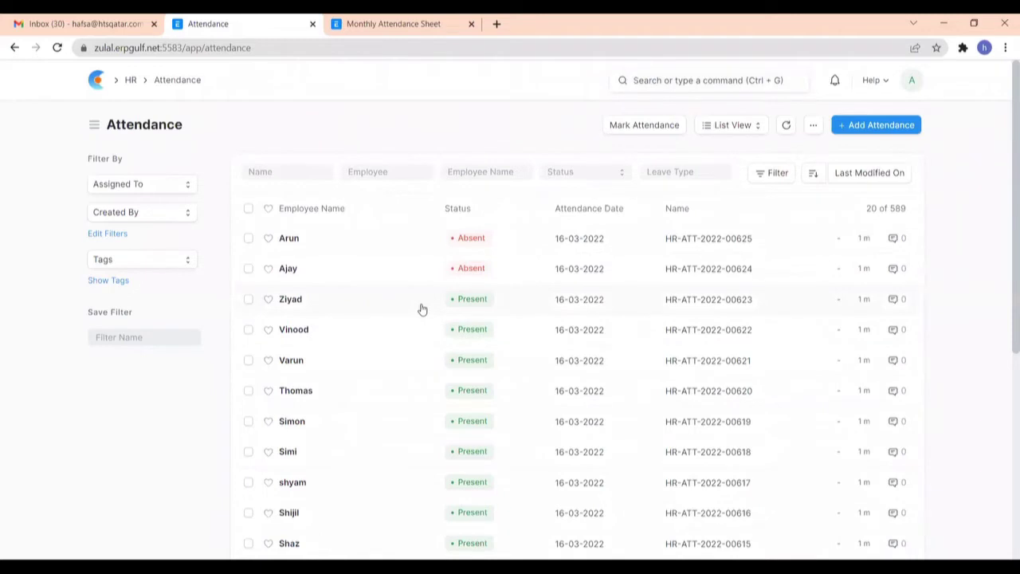
- In the HR module's Upload Attendance, set the from date to 17-03-2022, download the attendance template and open the CSV file
left_click(128, 83)
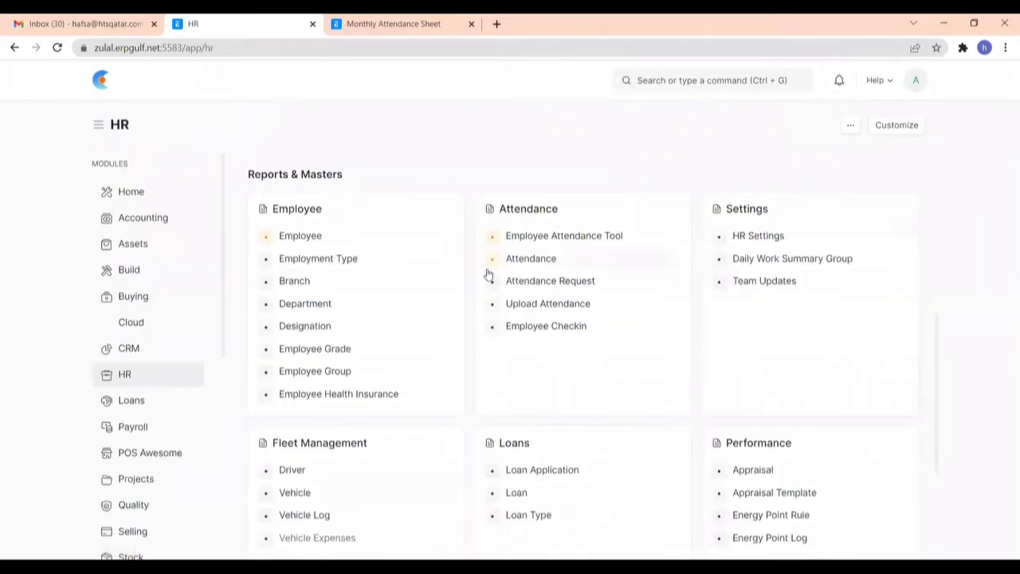
left_click(517, 309)
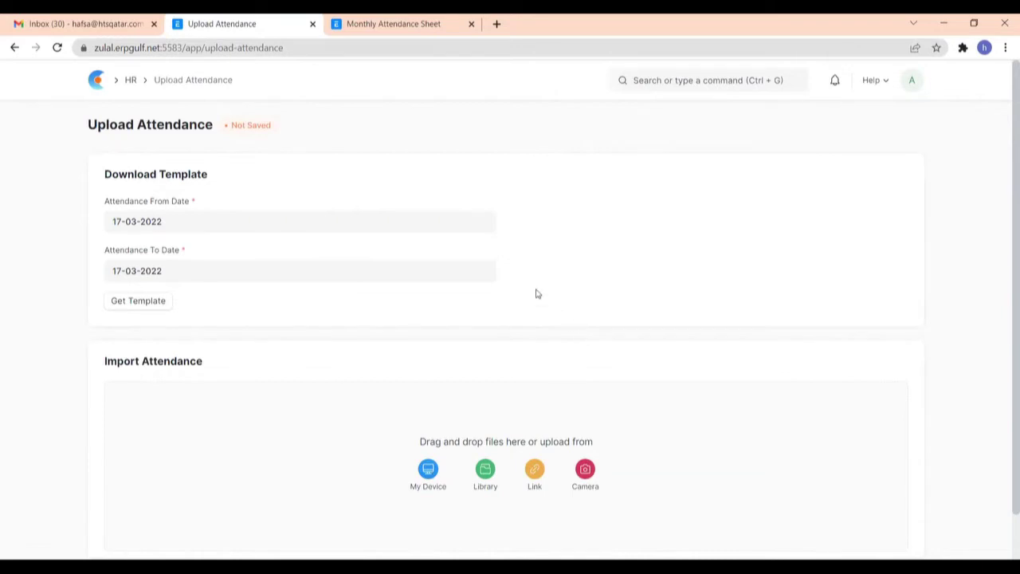
left_click(194, 222)
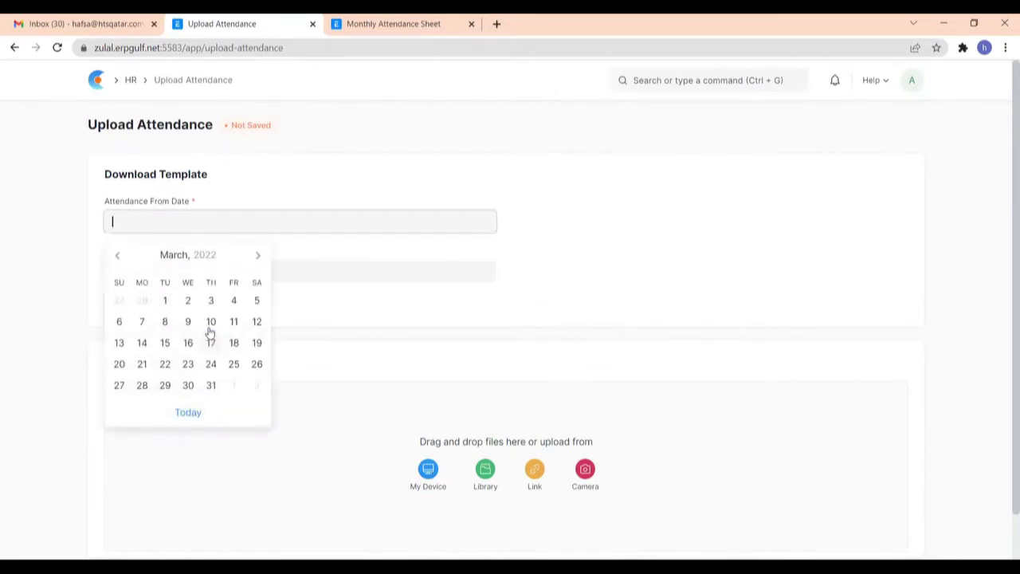
left_click(211, 346)
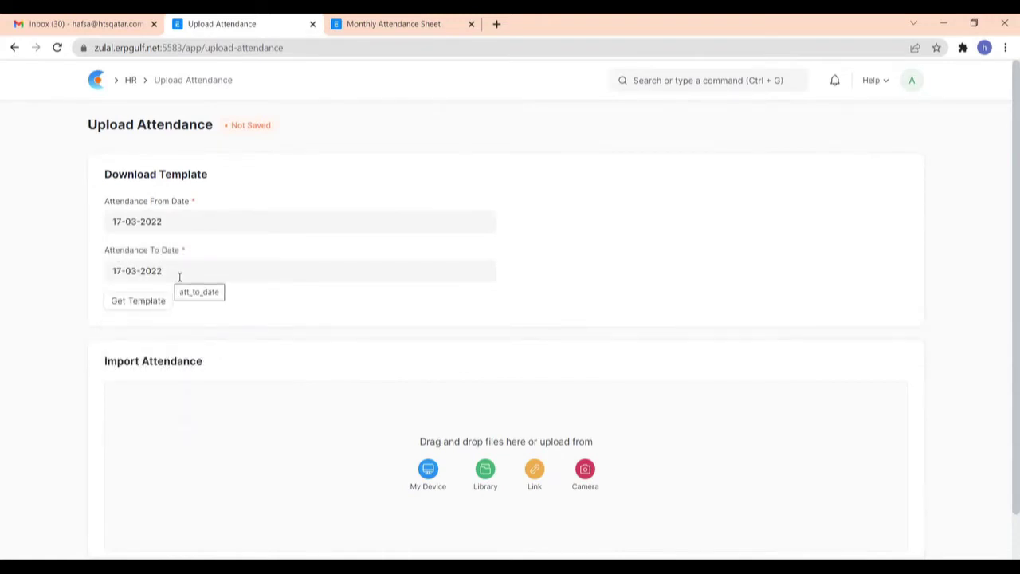
left_click(139, 302)
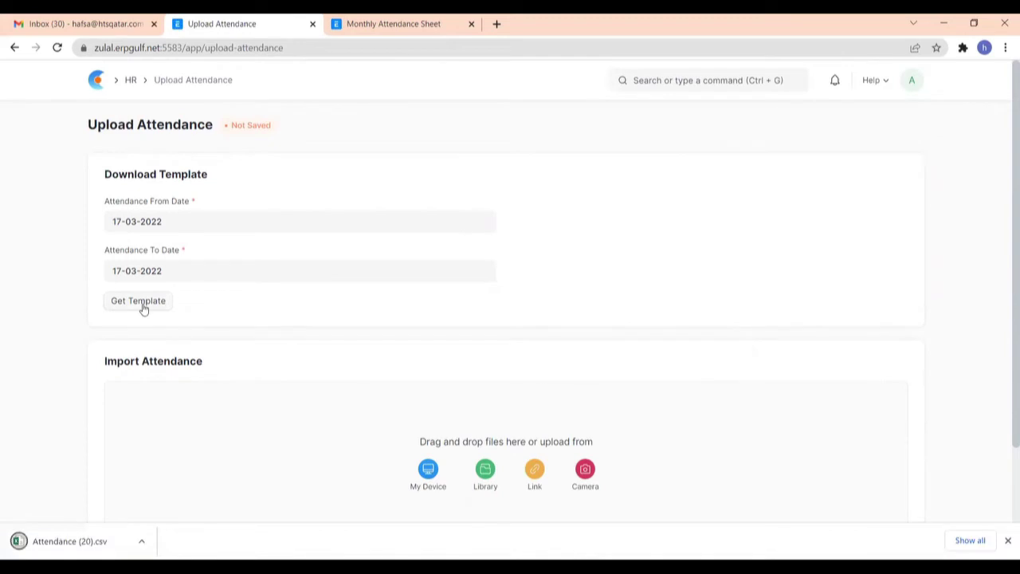
left_click(70, 536)
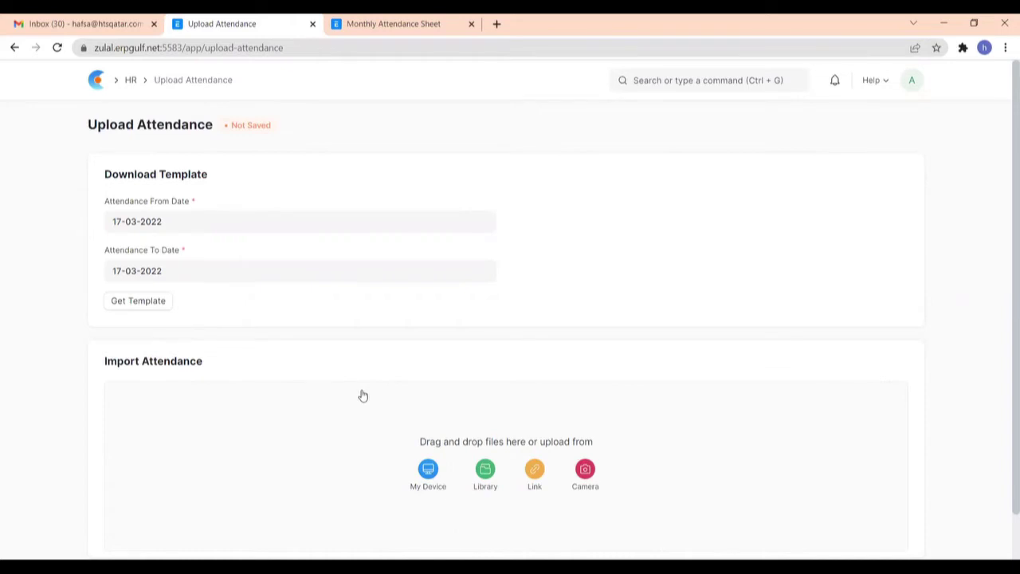
- Import the file Attendance (20).csv from the Downloads folder into Upload Attendance and look through the inserted rows
left_click(422, 478)
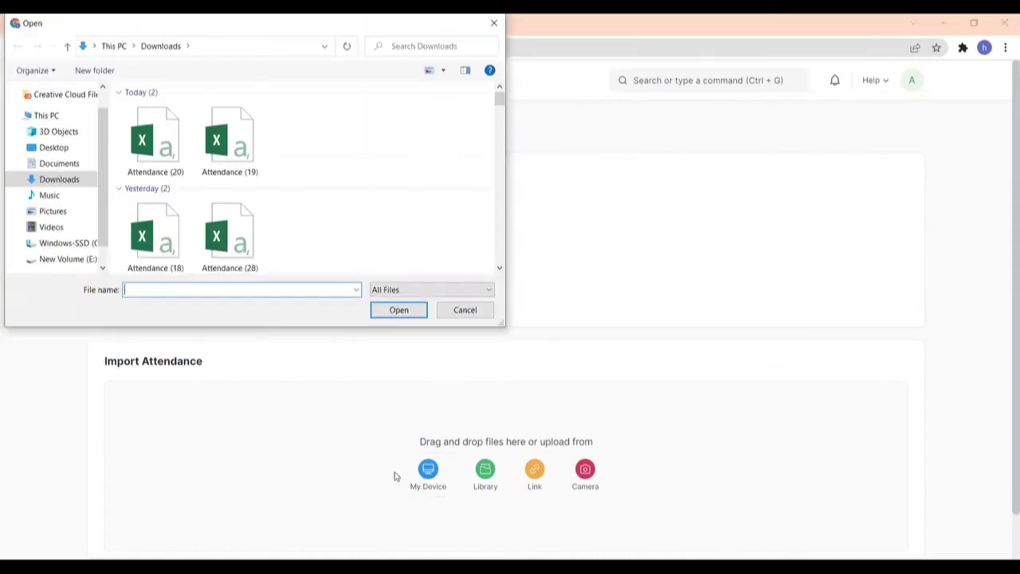
left_click(165, 148)
double_click(166, 149)
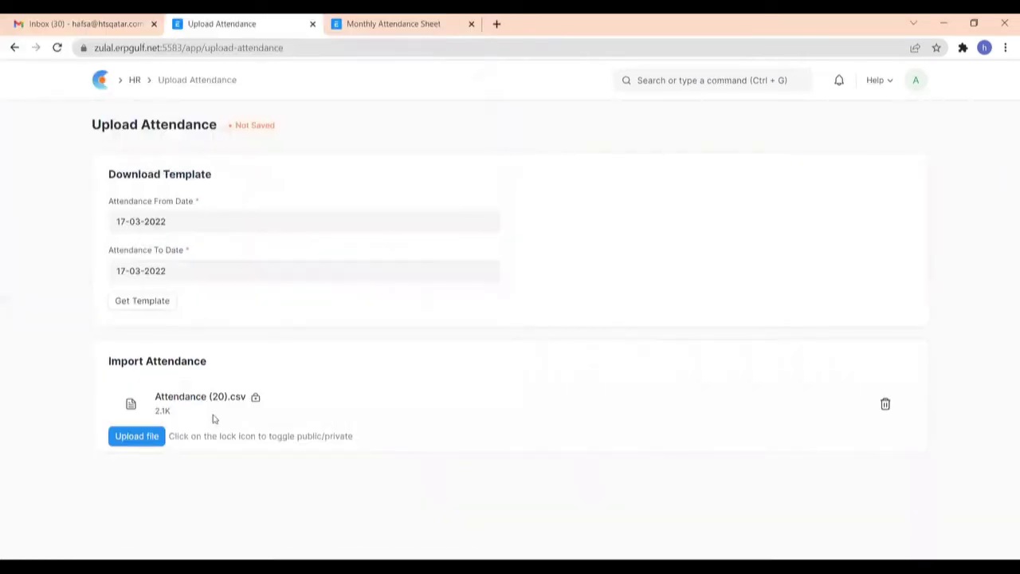
left_click(148, 438)
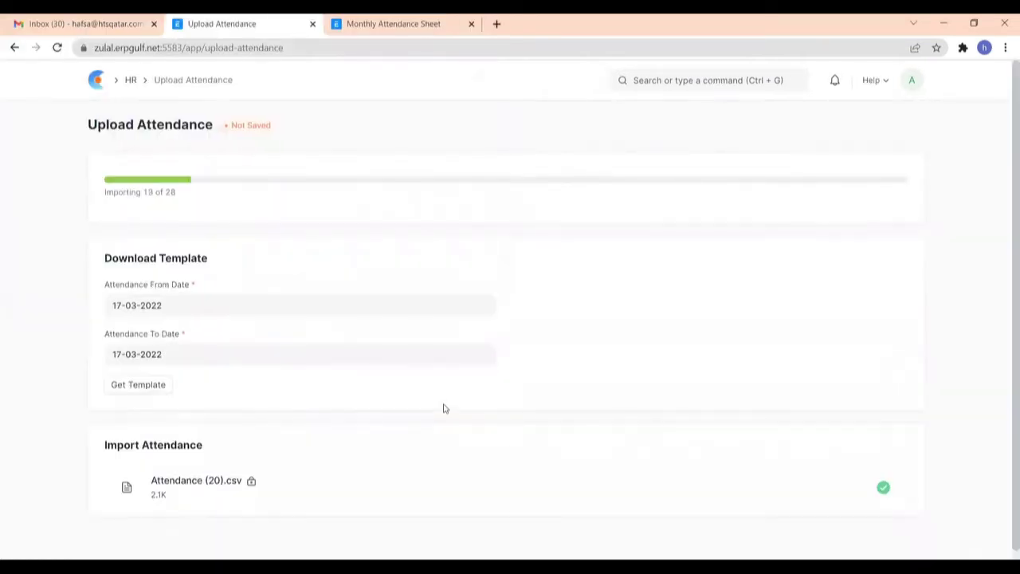
scroll(445, 408, "down", 3)
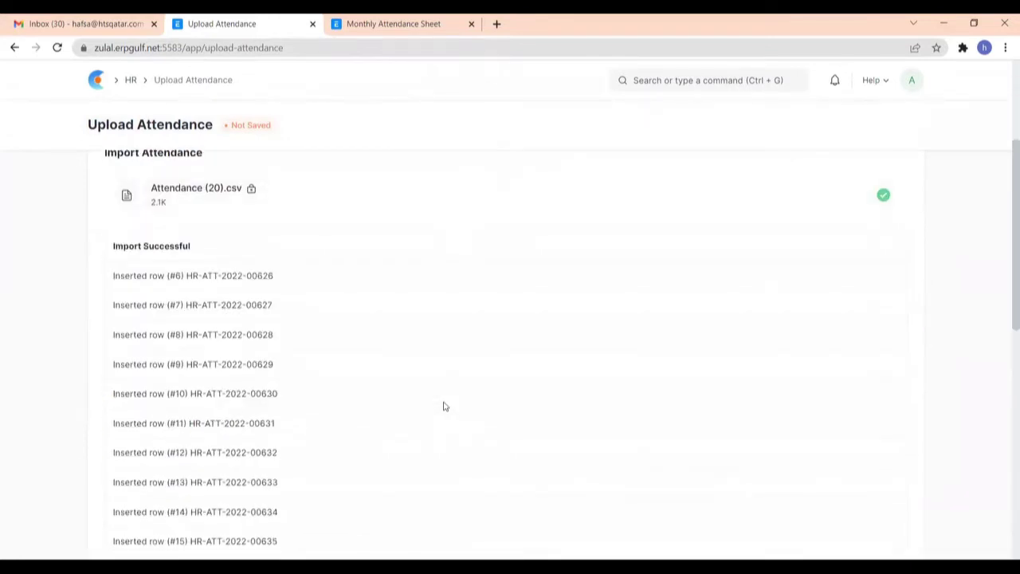
scroll(169, 277, "down", 1)
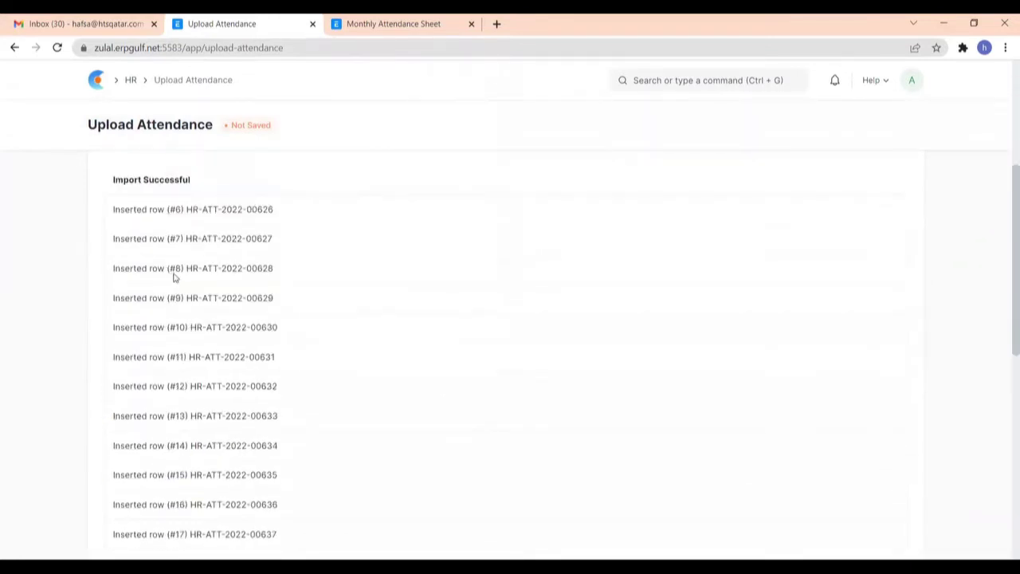
scroll(173, 274, "down", 3)
scroll(176, 273, "up", 3)
scroll(175, 273, "up", 4)
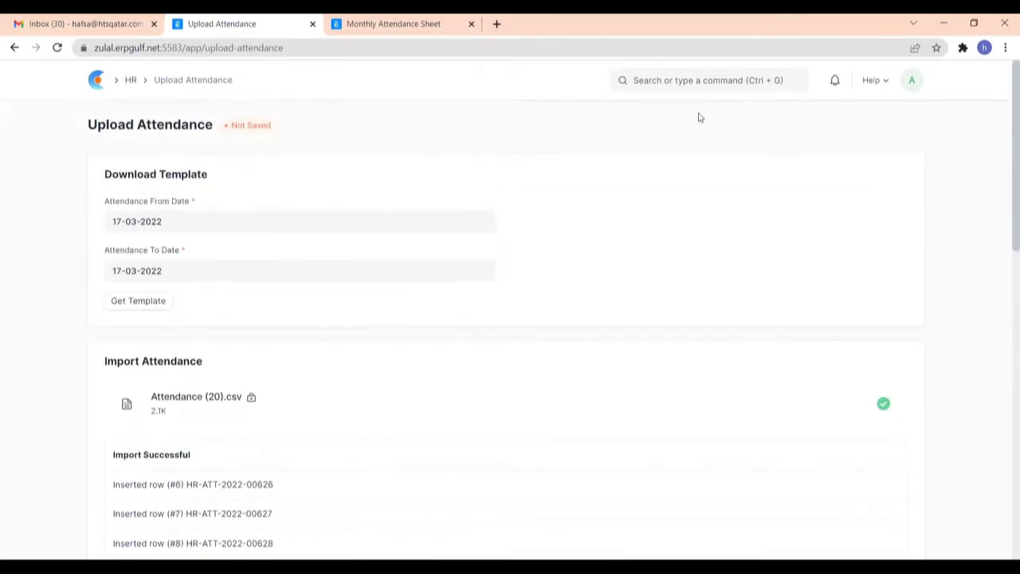
- Open the Attendance List and review the status of the employees' imported attendance records for 17-03-2022
left_click(702, 85)
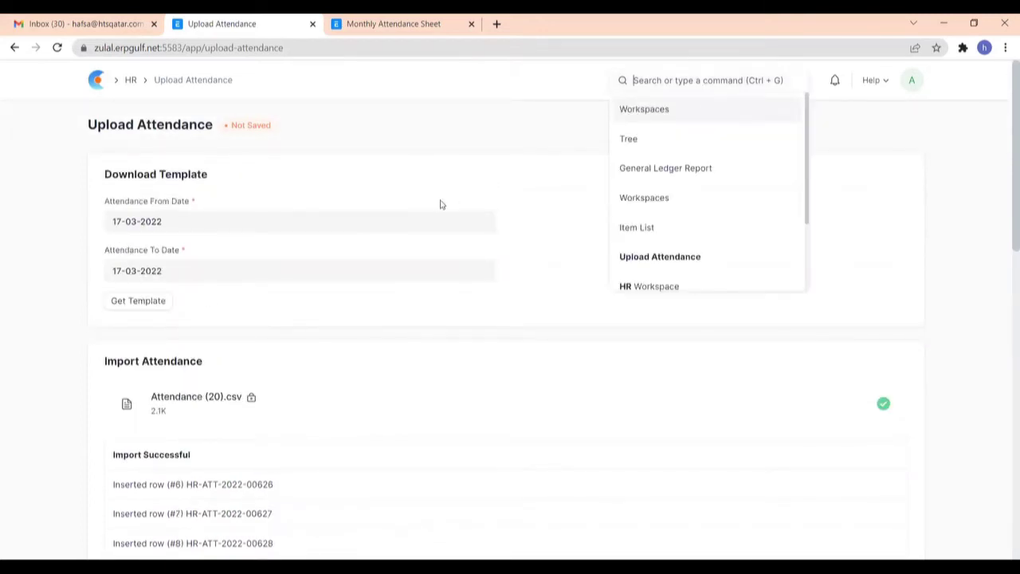
type("ATTE")
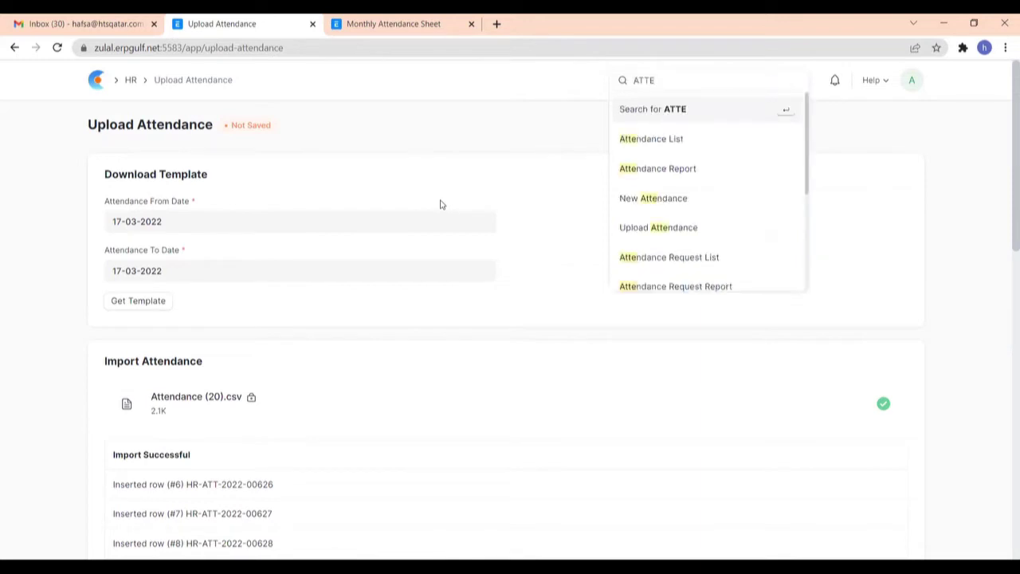
left_click(681, 141)
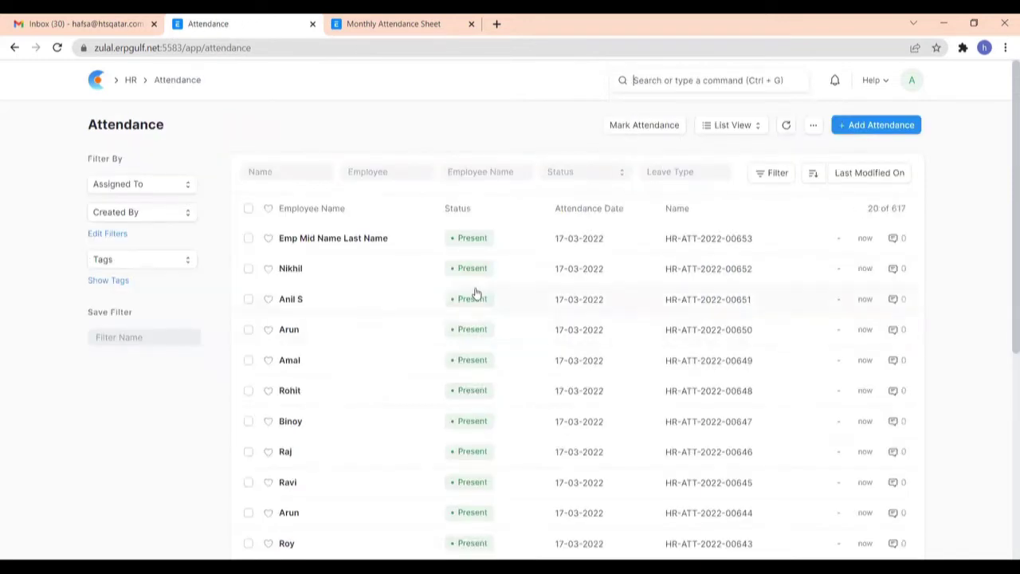
scroll(473, 291, "down", 2)
scroll(476, 293, "up", 2)
scroll(475, 293, "down", 5)
scroll(476, 294, "up", 4)
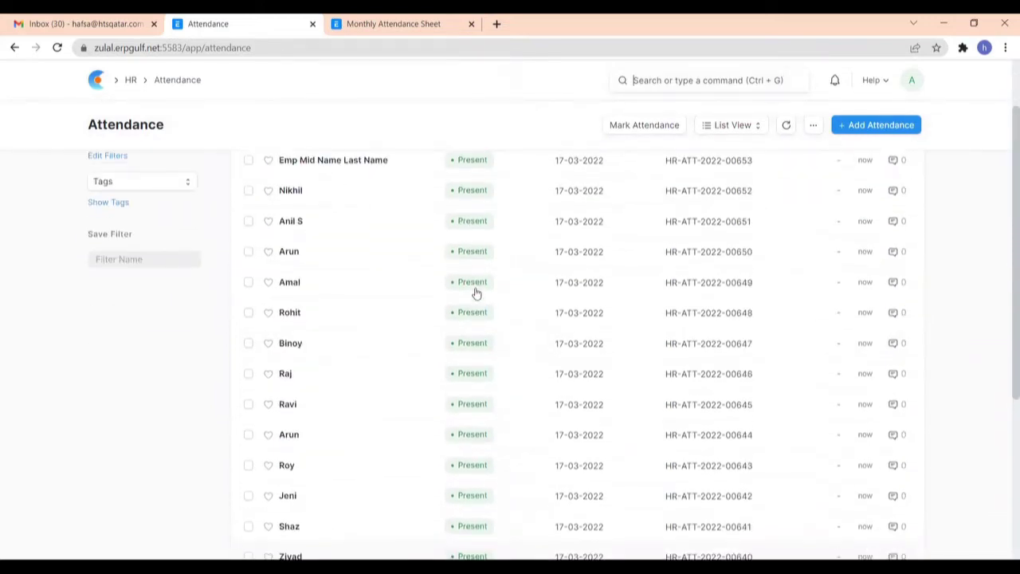
scroll(476, 294, "up", 1)
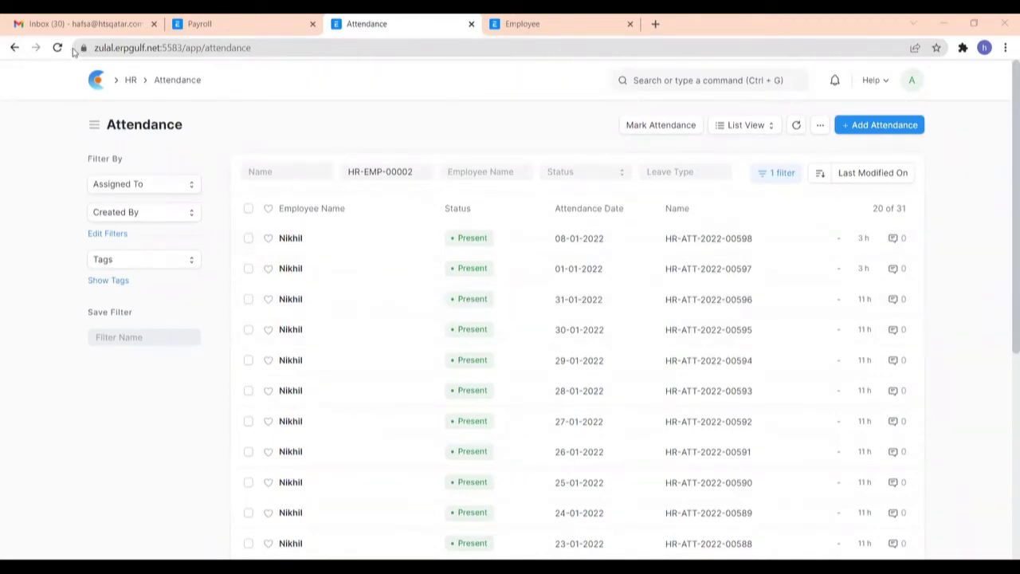
- From the Payroll module, open the Payroll Entry list and start a new payroll entry
left_click(237, 22)
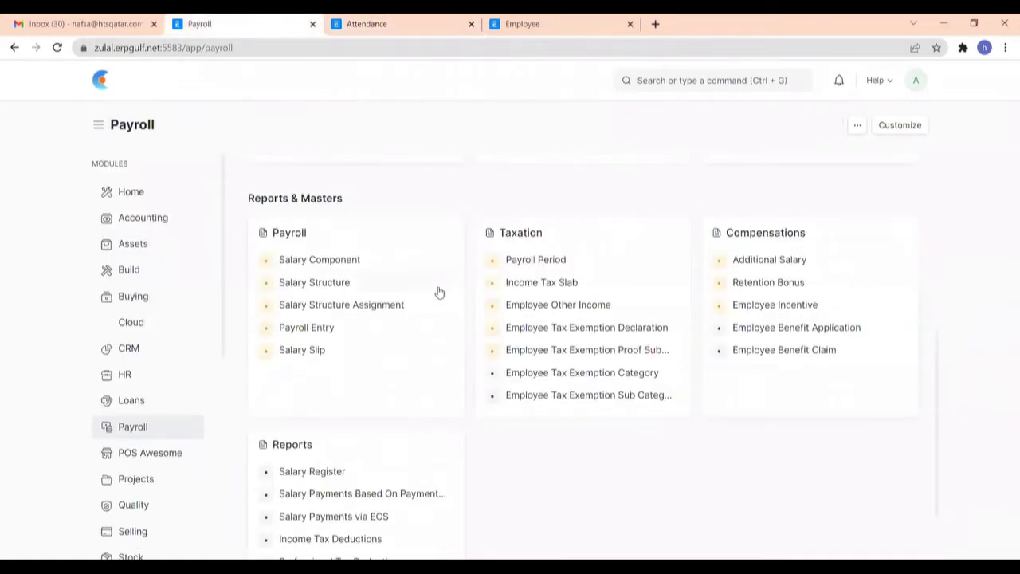
scroll(439, 292, "down", 2)
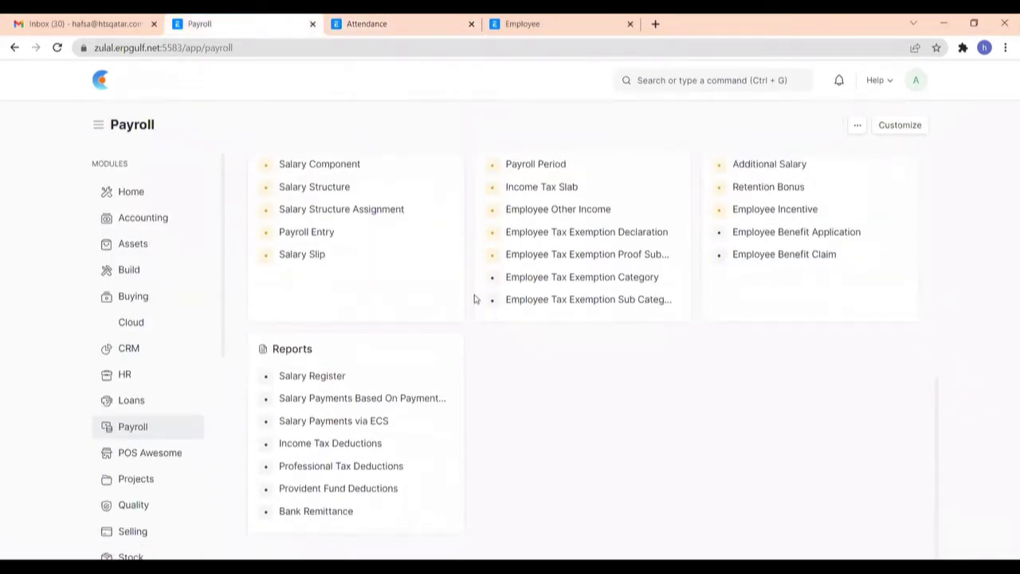
scroll(476, 303, "up", 5)
scroll(476, 311, "down", 5)
left_click(303, 232)
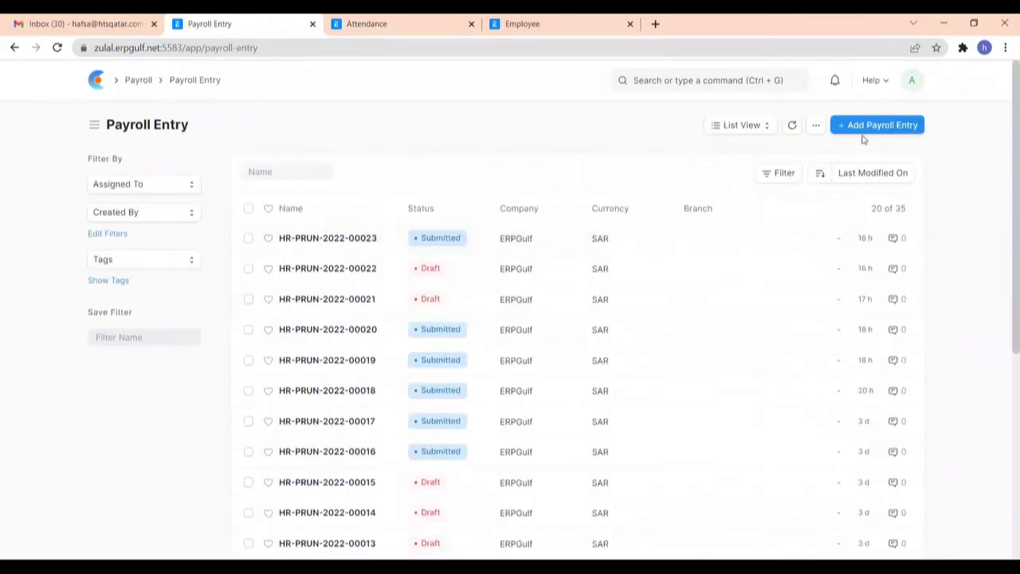
left_click(867, 131)
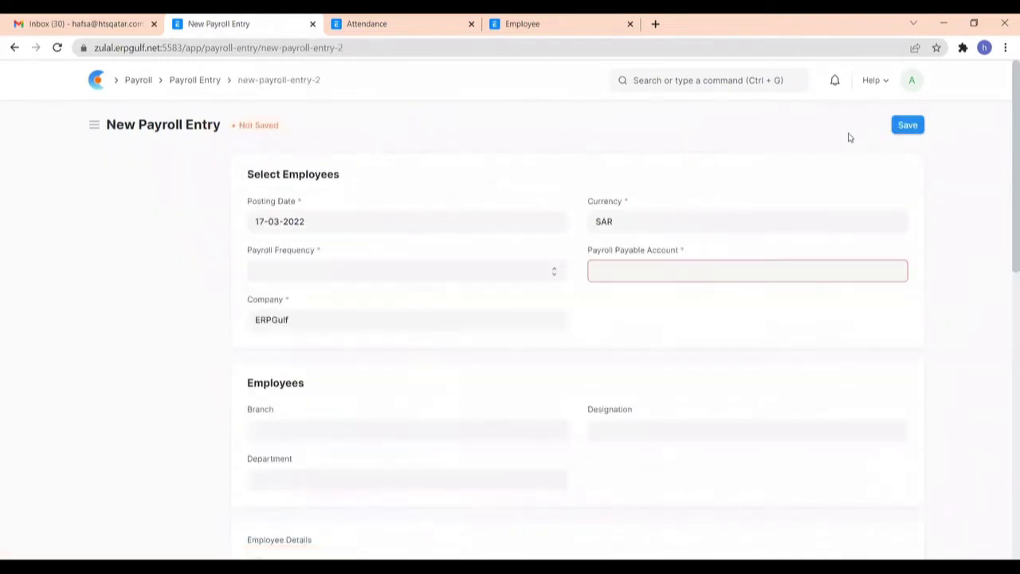
- Set the new payroll entry's posting date to 02-02-2022 and its payroll frequency to Monthly
left_click(334, 223)
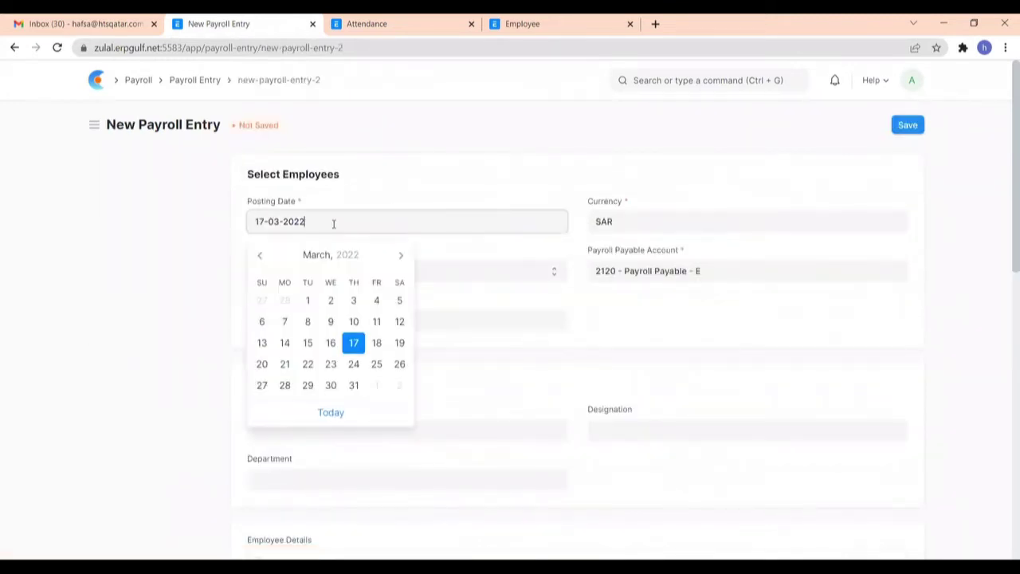
left_click(261, 263)
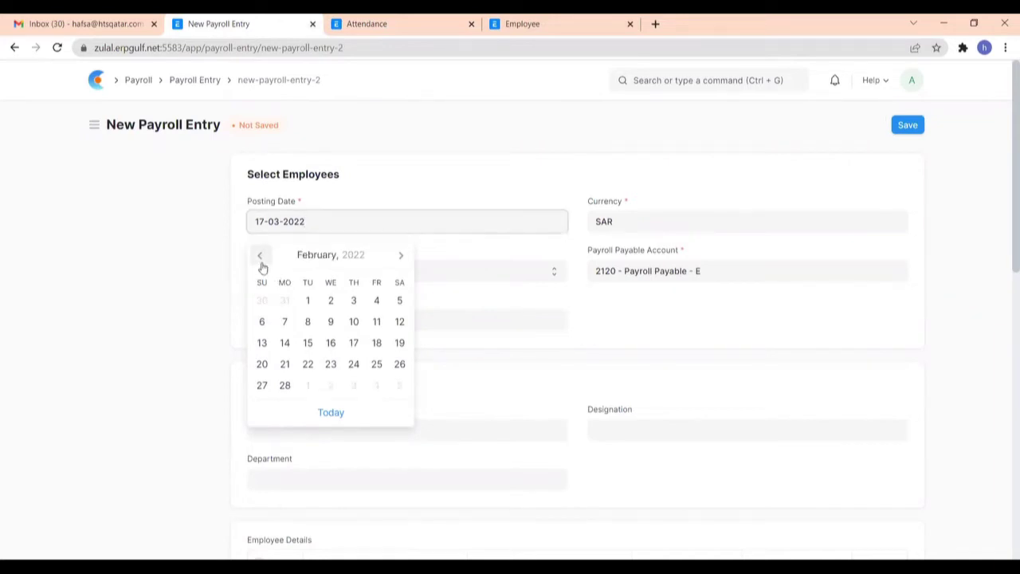
left_click(330, 303)
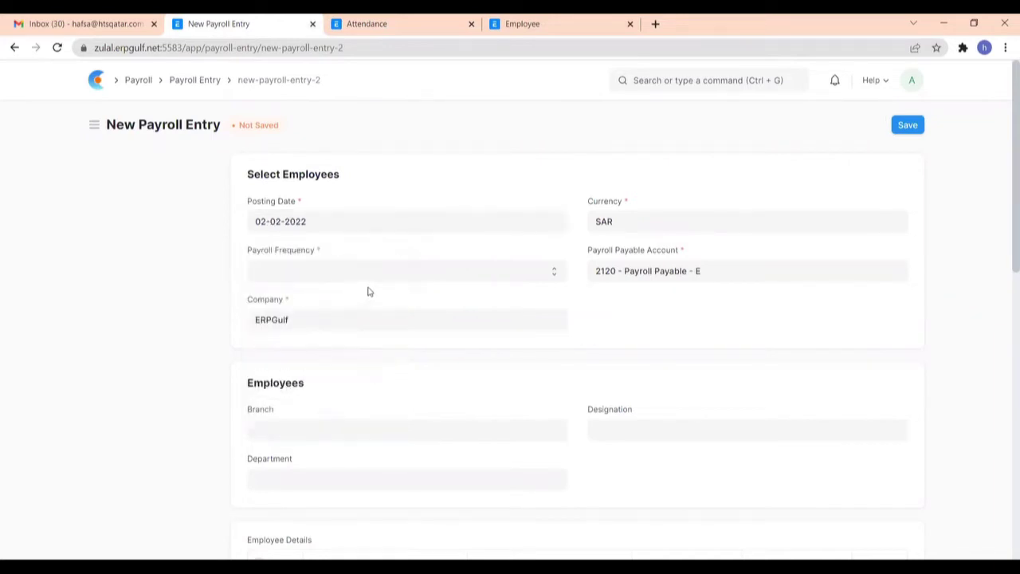
left_click(307, 274)
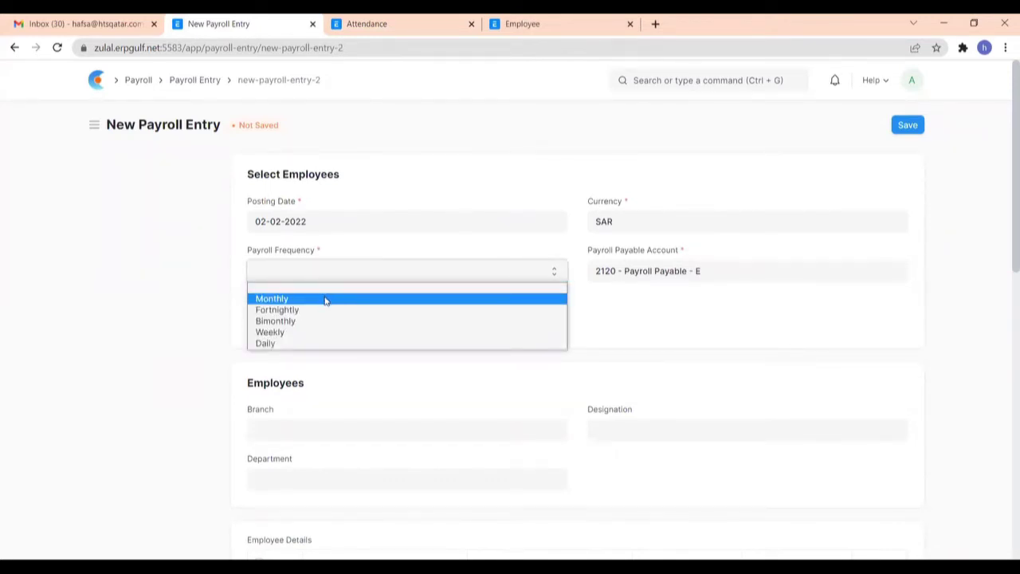
left_click(326, 299)
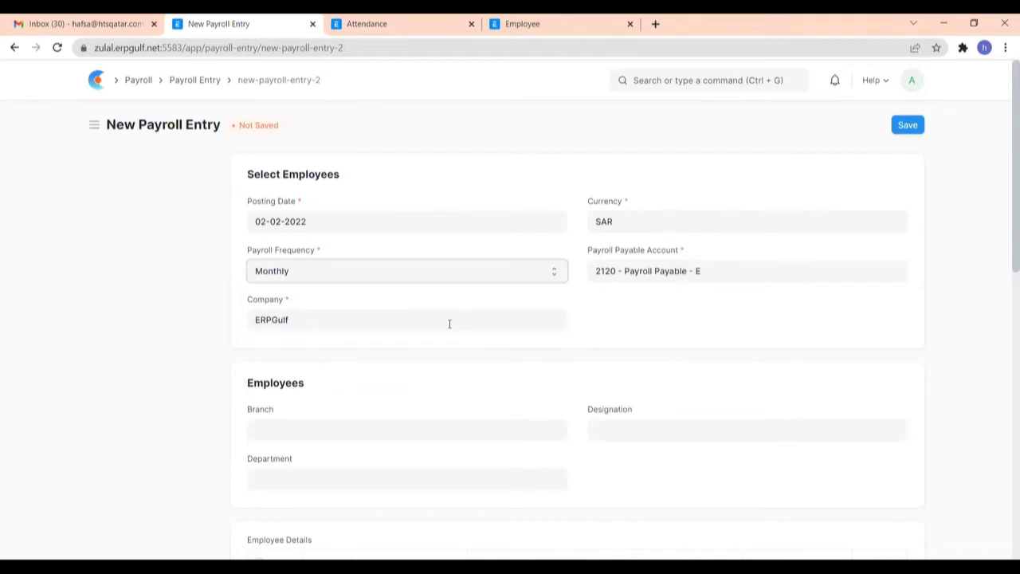
- Set the payroll period's start date to 01-01-2022 in the new payroll entry
scroll(442, 331, "down", 4)
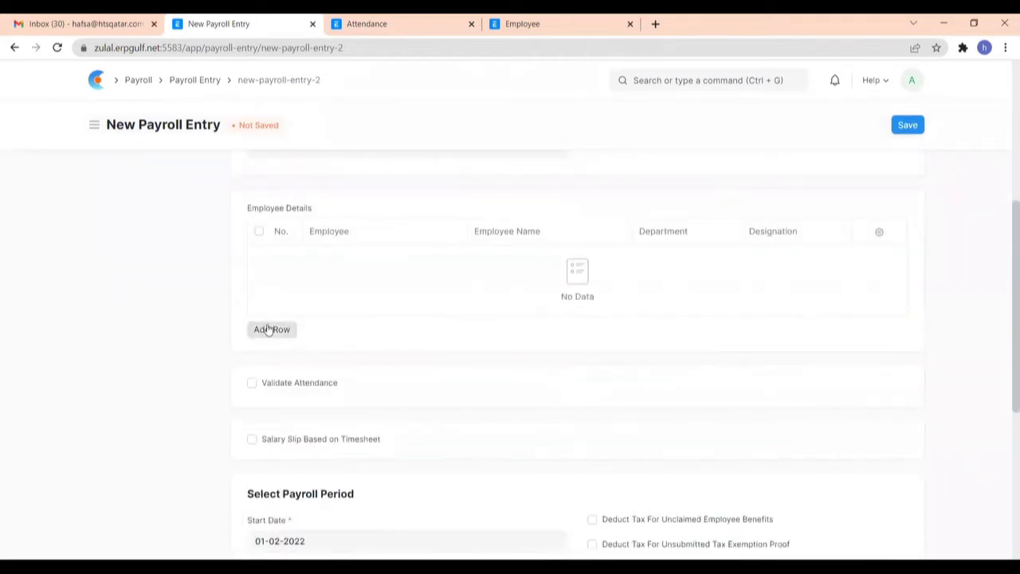
scroll(311, 326, "down", 4)
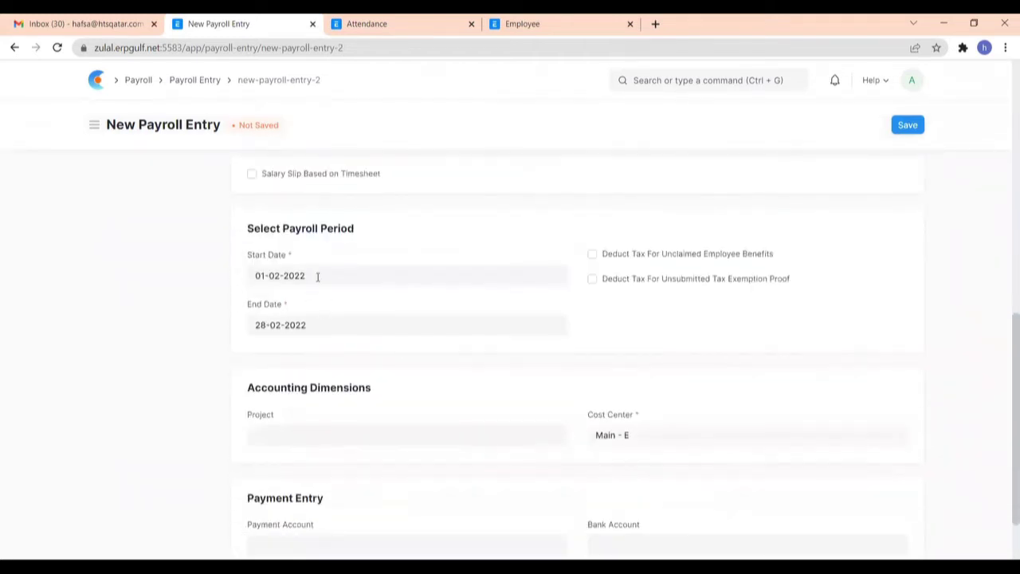
left_click(317, 276)
left_click(261, 310)
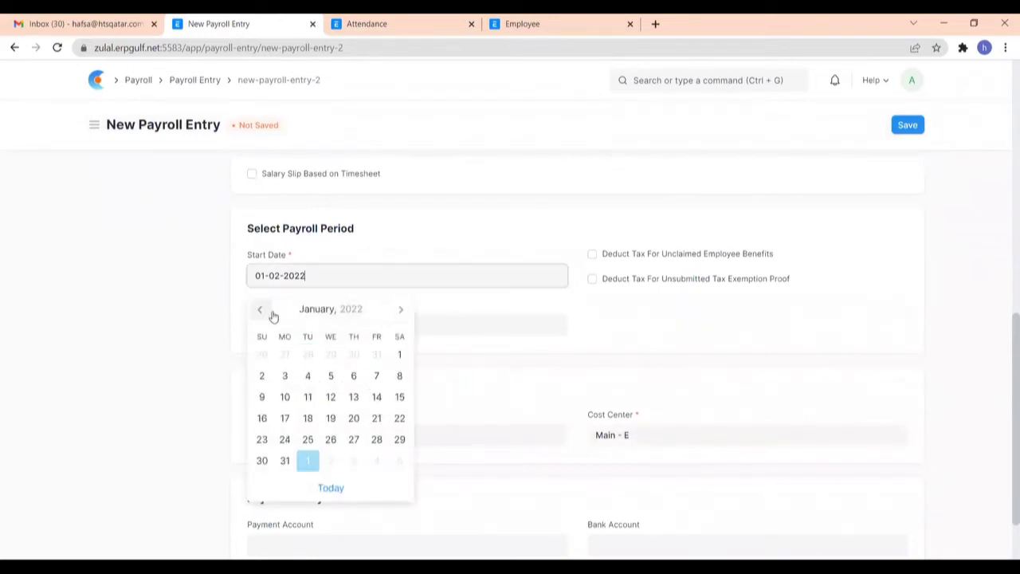
left_click(400, 354)
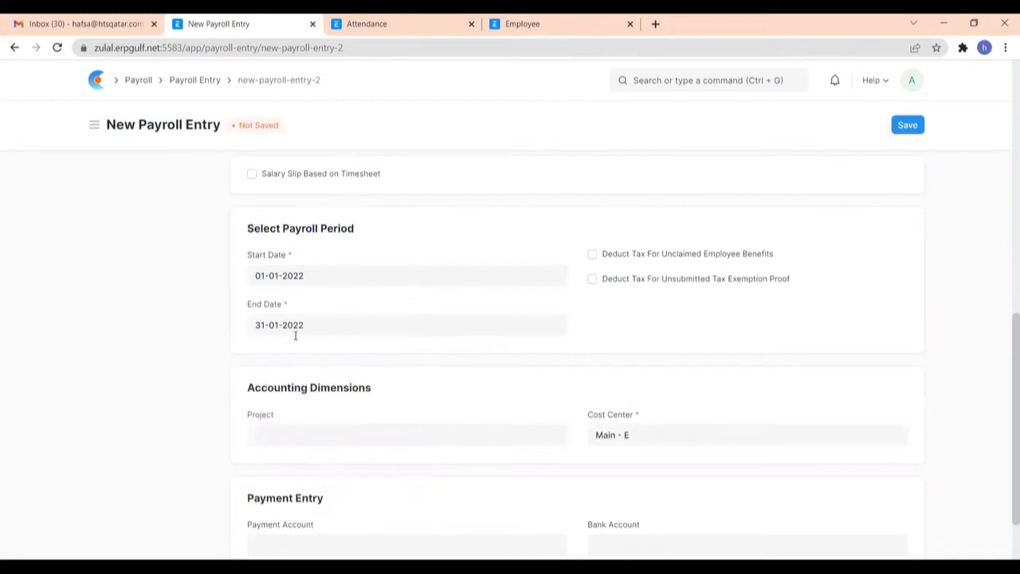
- Enable Validate Attendance and add a row to Employee Details for the employee designated as Accountant
scroll(392, 333, "up", 3)
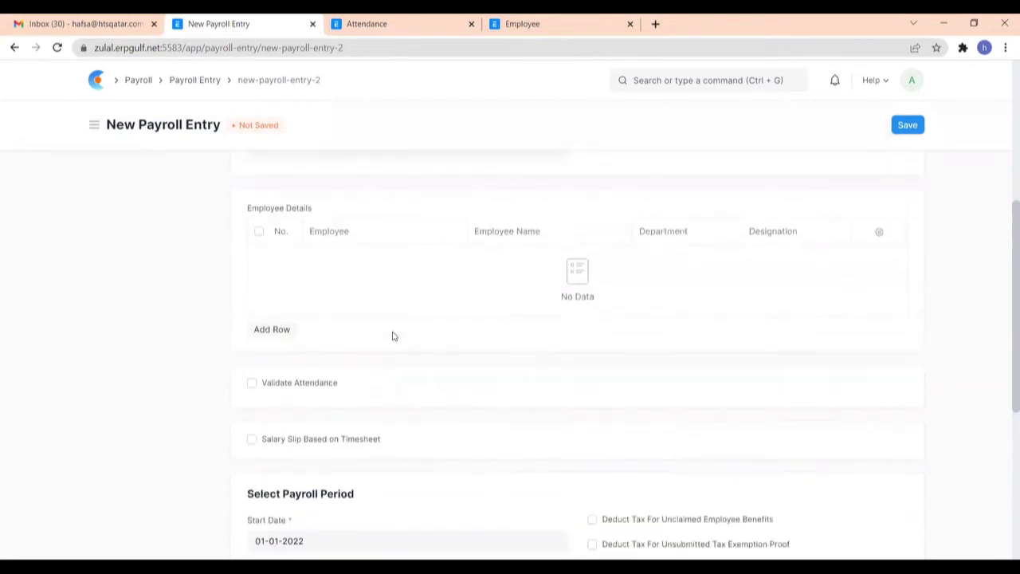
left_click(251, 384)
left_click(290, 333)
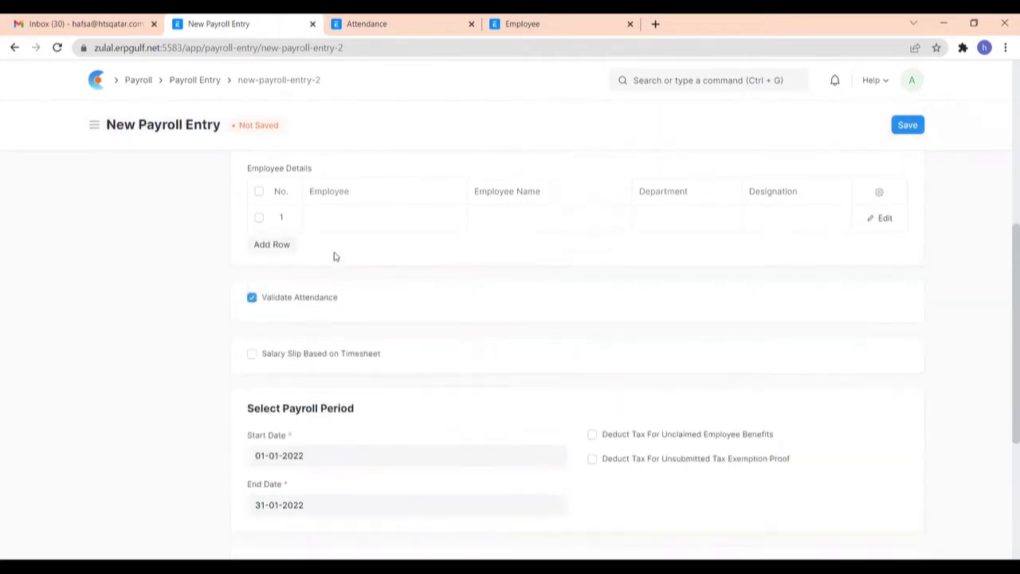
left_click(349, 205)
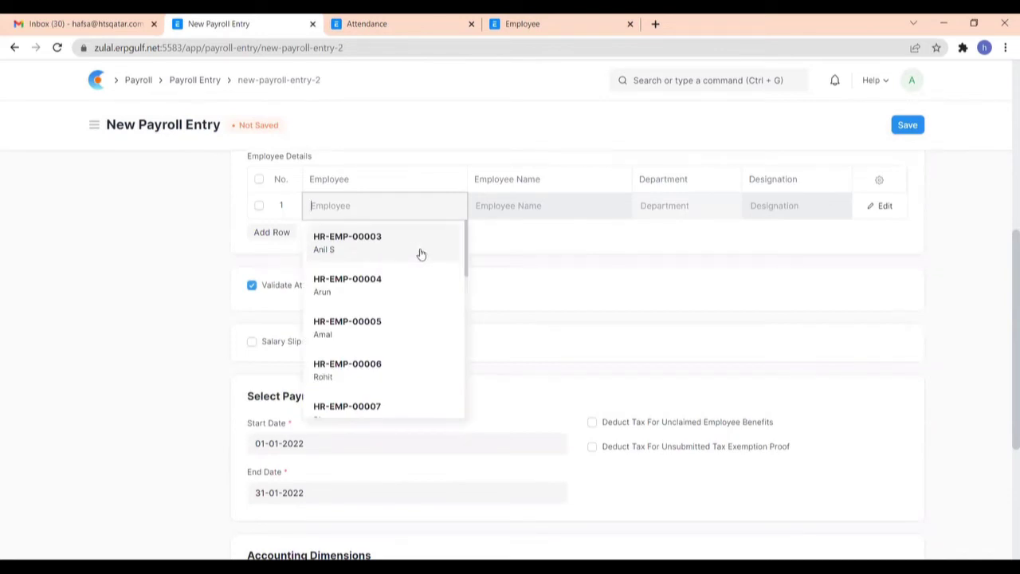
type("amal")
left_click(415, 253)
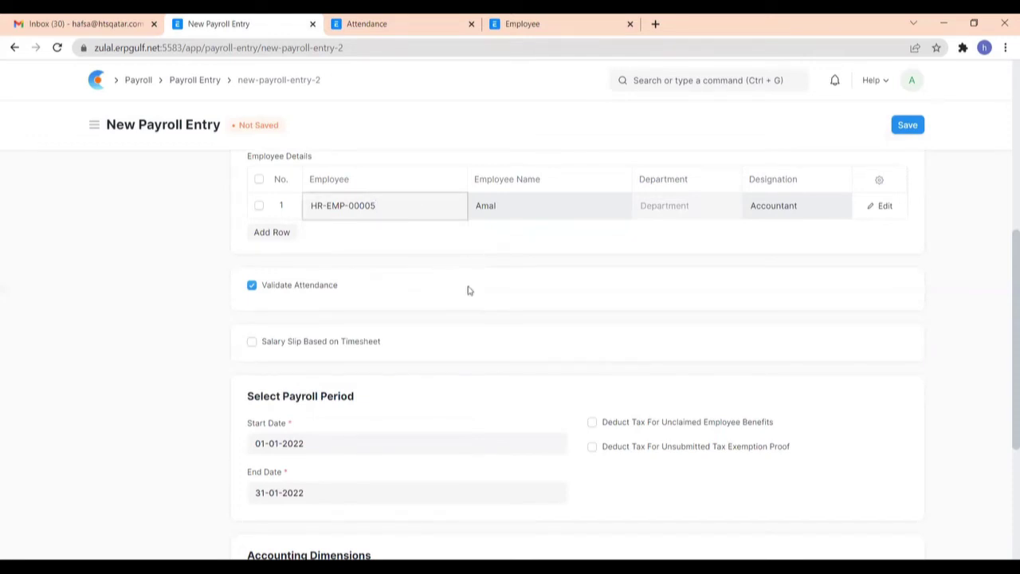
- Save the payroll entry and create its salary slips
scroll(510, 319, "down", 2)
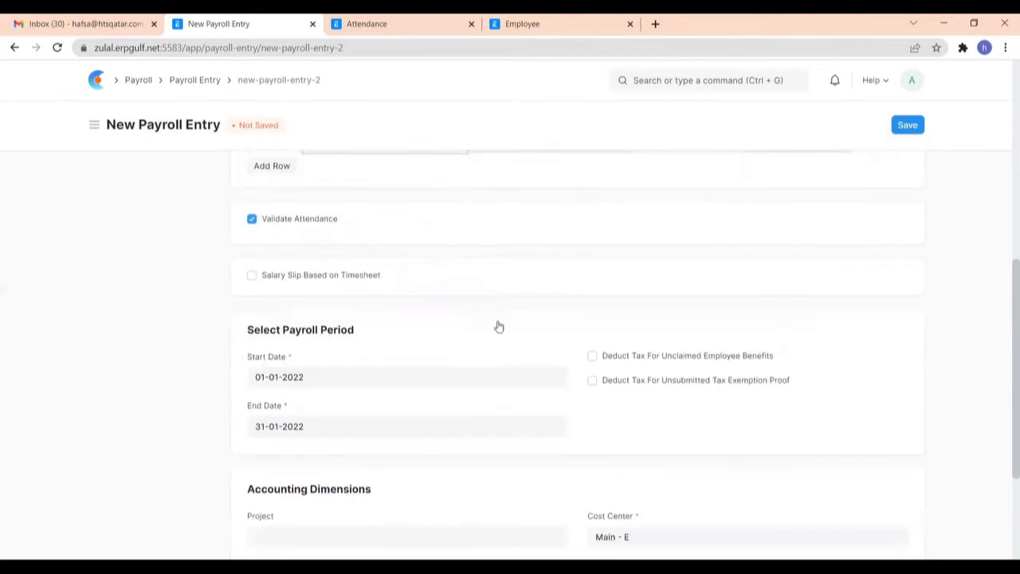
scroll(392, 349, "up", 2)
scroll(541, 329, "up", 5)
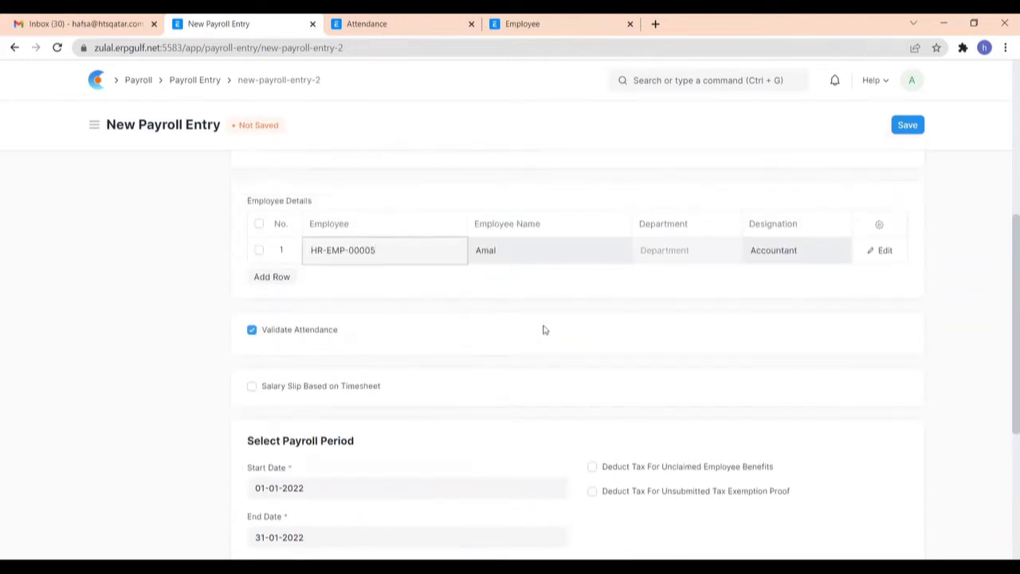
scroll(721, 295, "down", 2)
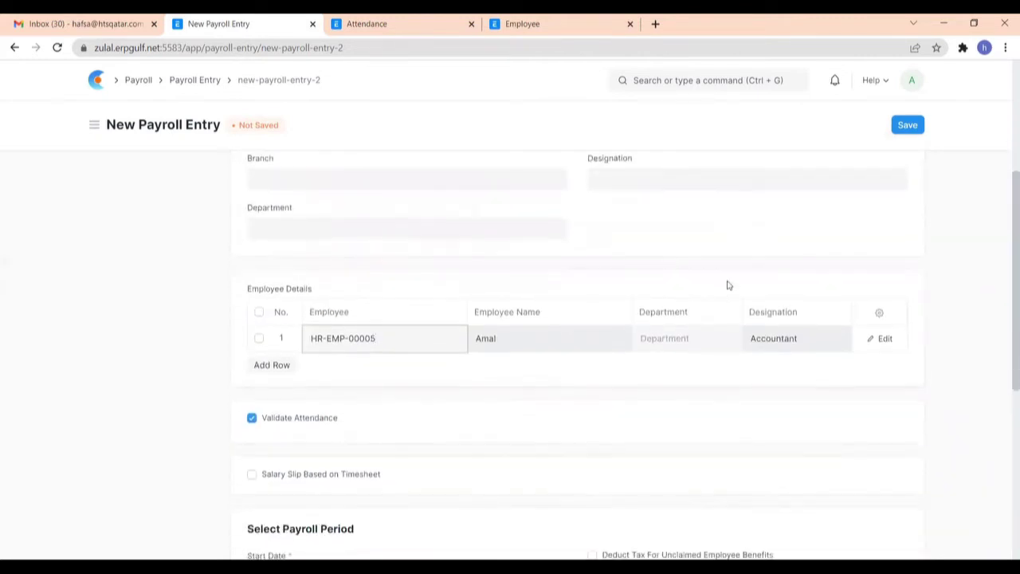
left_click(907, 125)
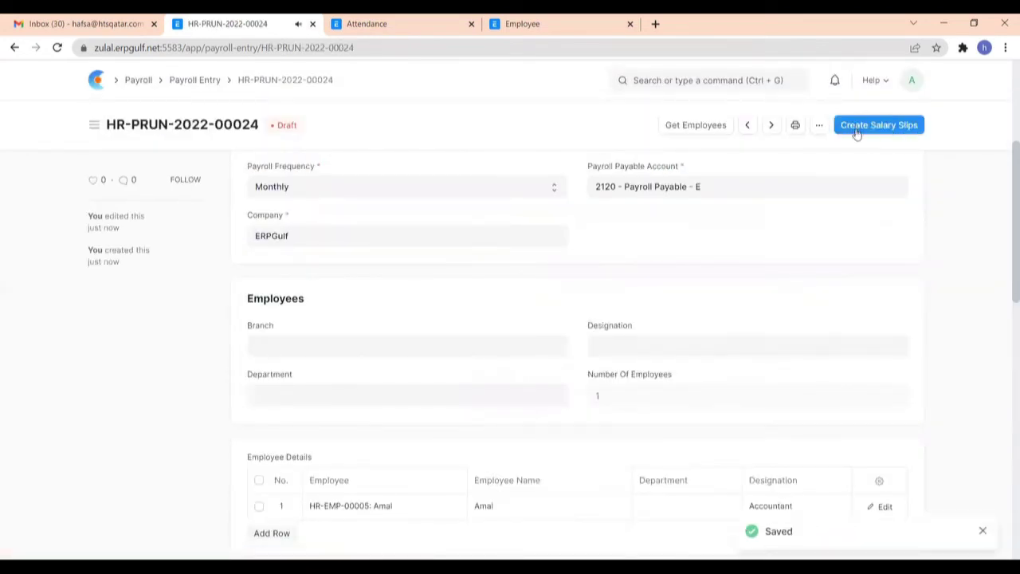
left_click(856, 128)
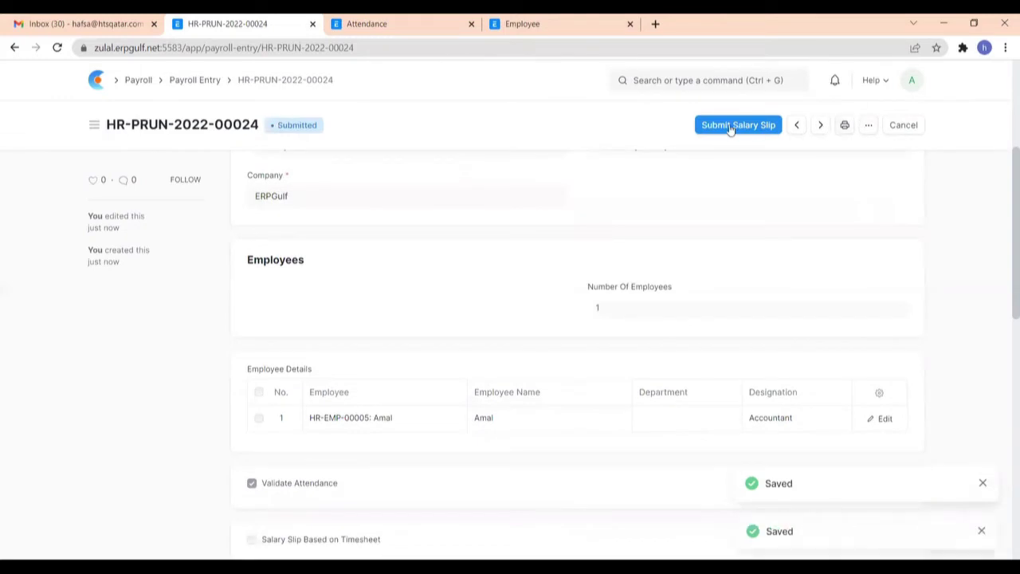
left_click(729, 128)
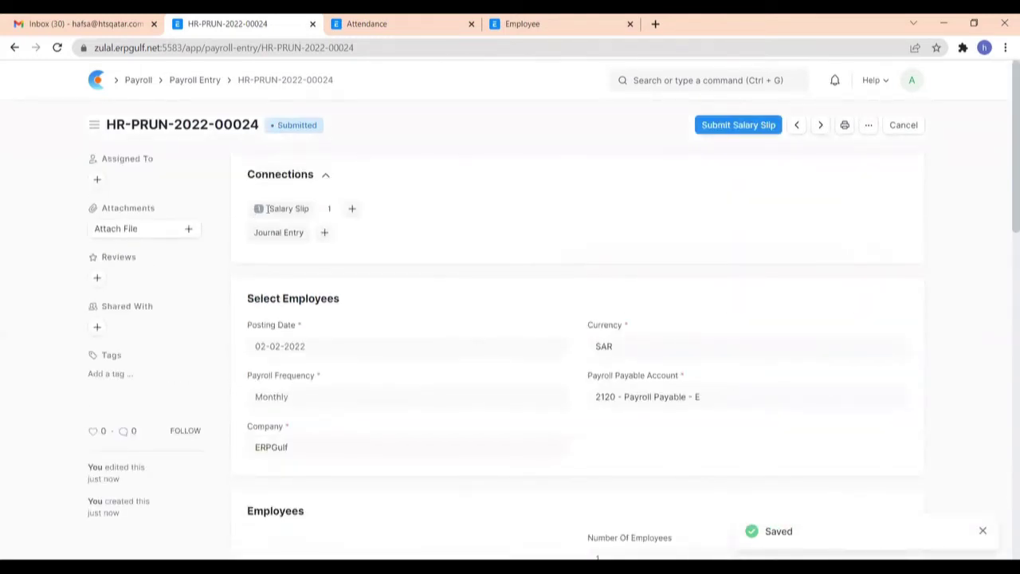
- Open the draft salary slip linked to the payroll entry and review its working days, absent days, earnings, deductions and net pay
left_click(280, 208)
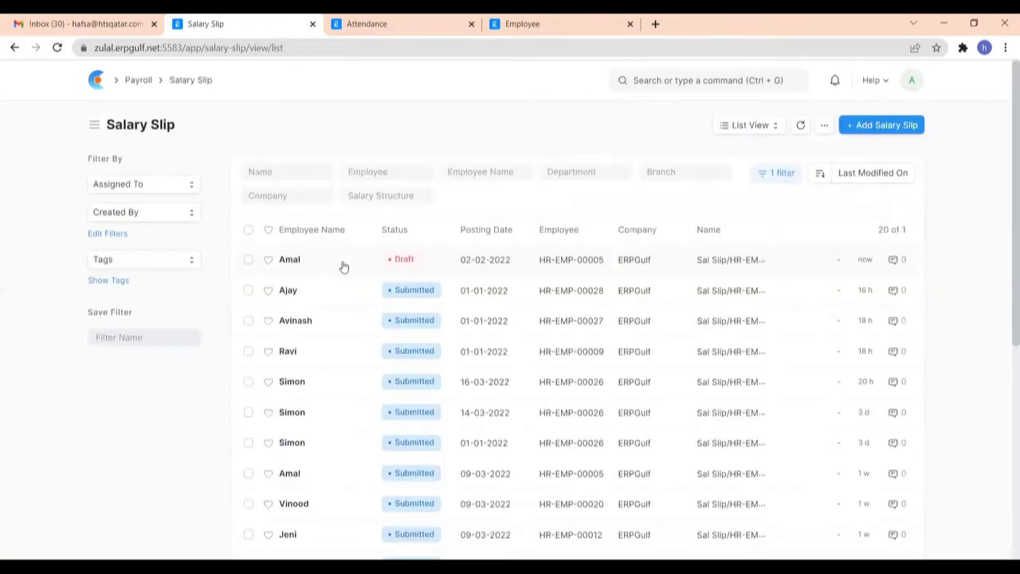
left_click(344, 266)
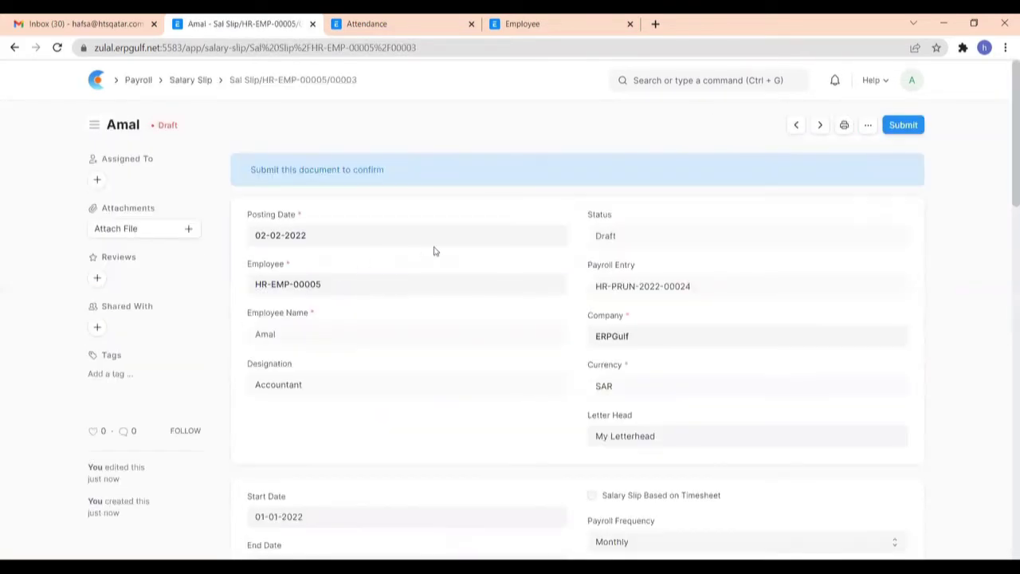
scroll(435, 252, "down", 6)
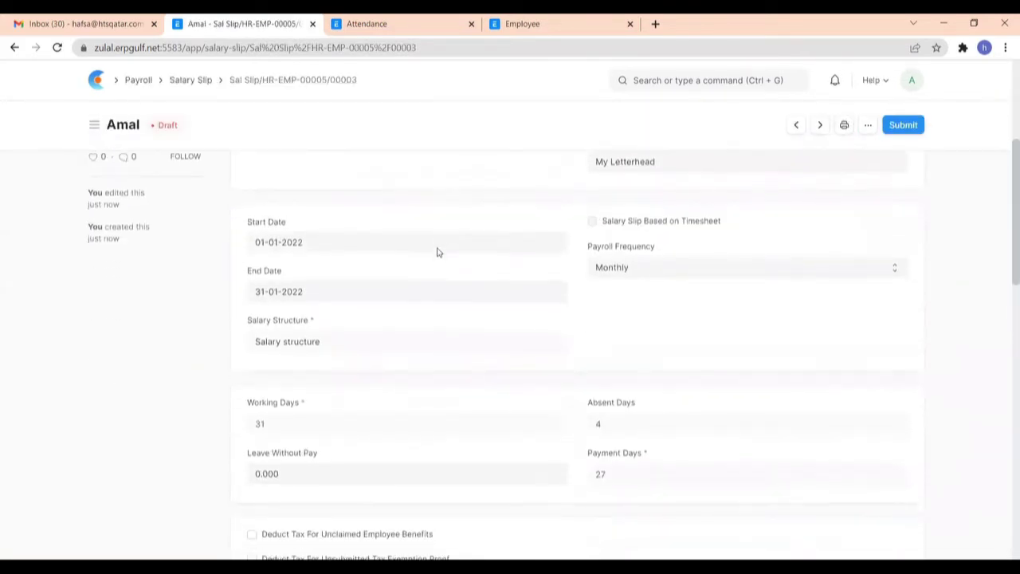
scroll(436, 252, "down", 5)
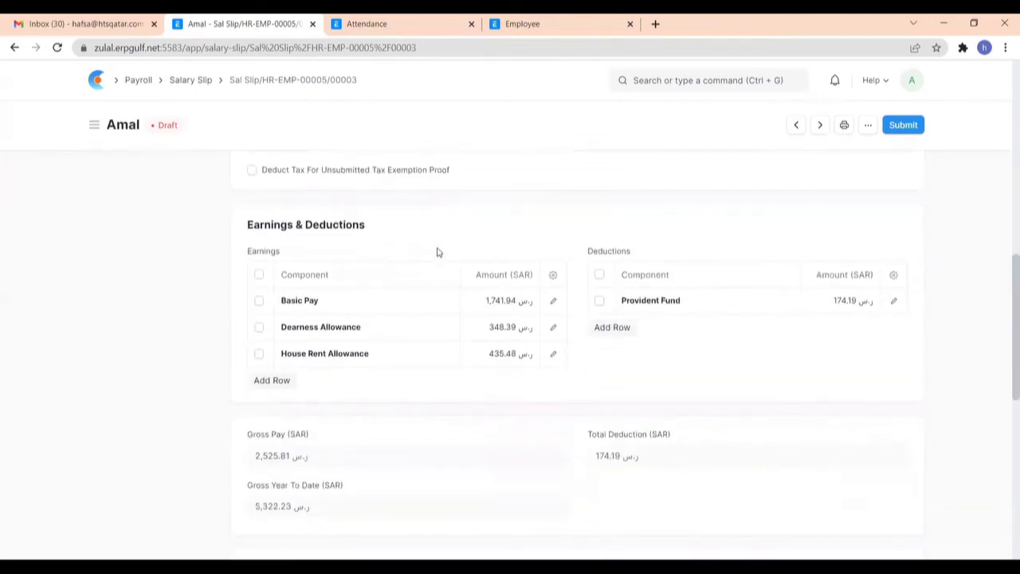
scroll(436, 251, "down", 4)
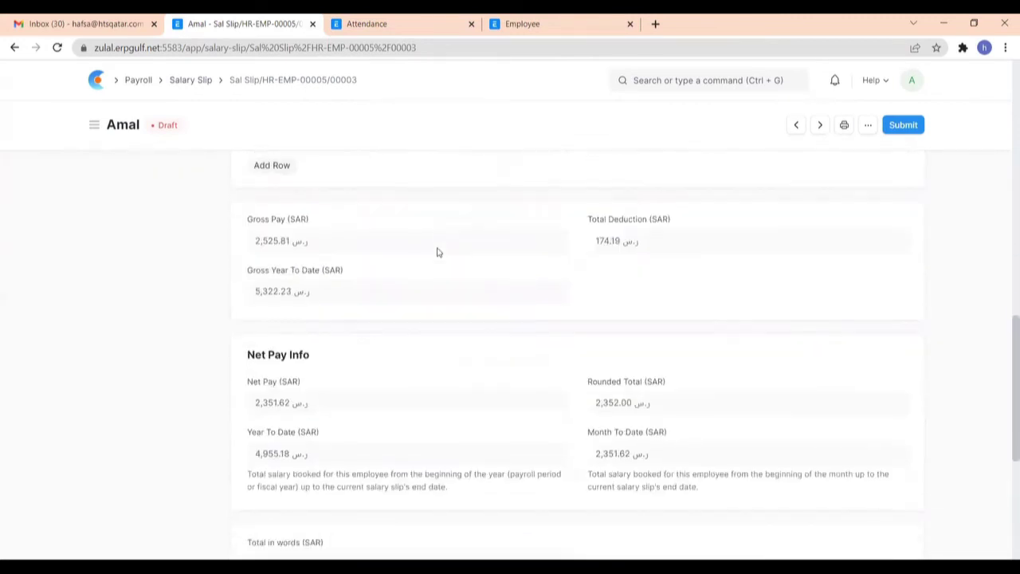
scroll(561, 246, "down", 3)
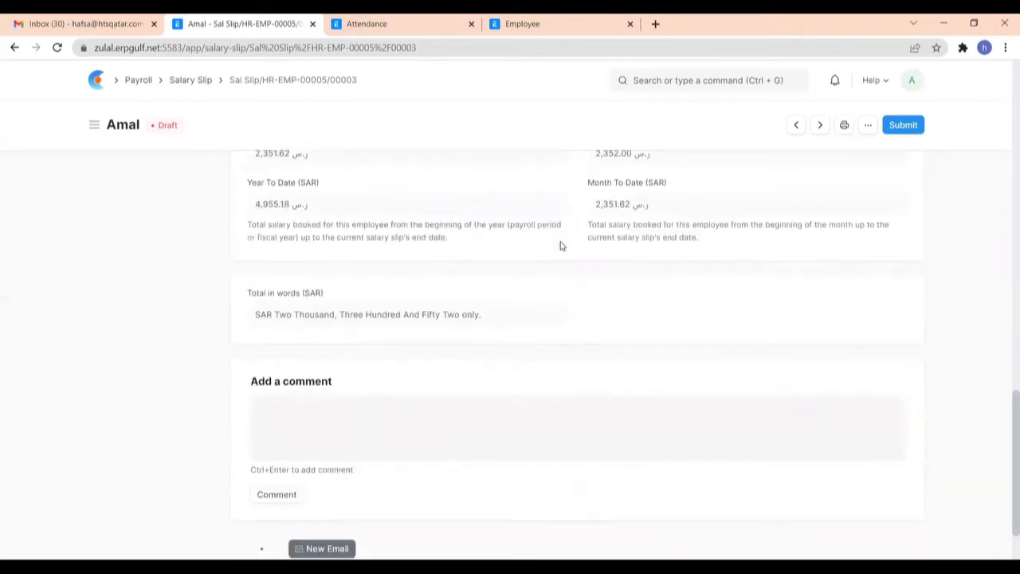
scroll(560, 244, "up", 2)
scroll(574, 243, "down", 1)
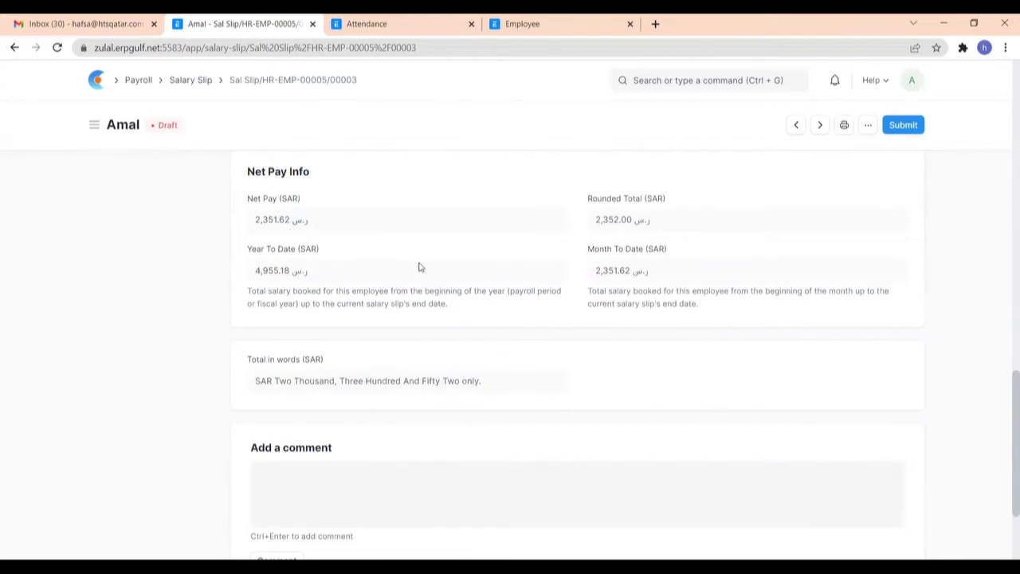
scroll(420, 267, "up", 3)
scroll(479, 239, "down", 2)
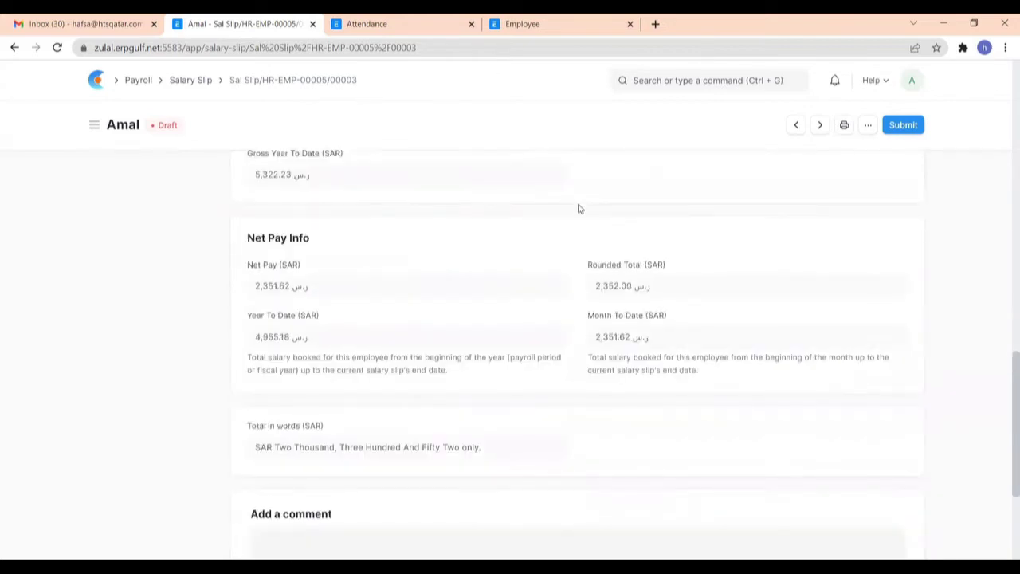
- From the Accountant's employee record, open the submitted Salary Structure Assignment and examine its details
left_click(544, 27)
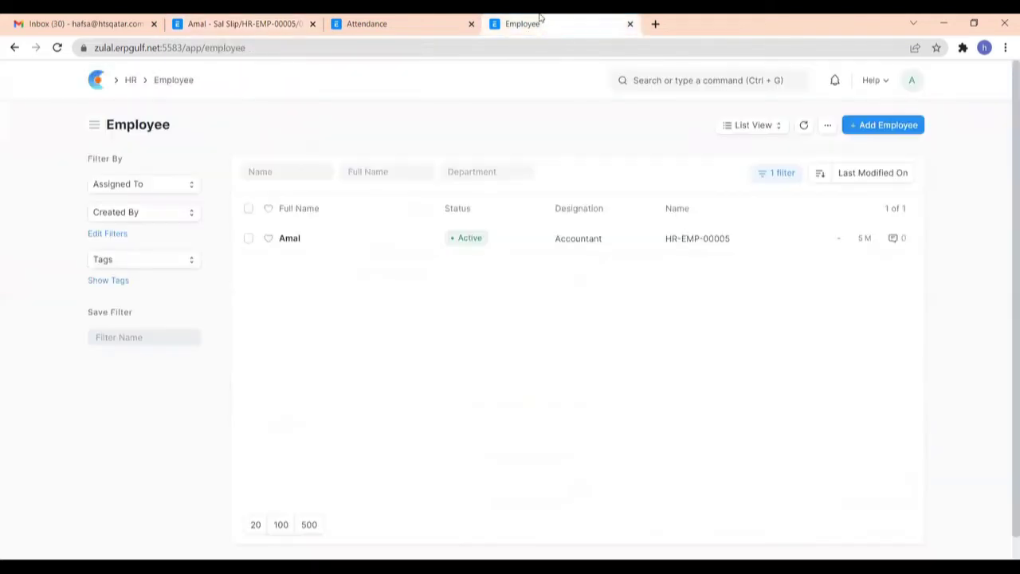
left_click(324, 248)
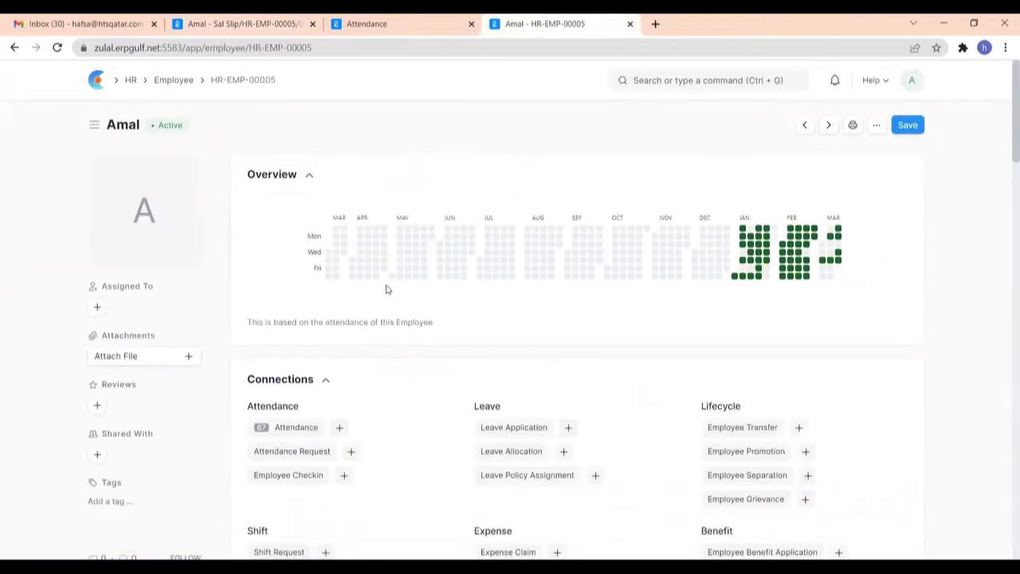
scroll(387, 289, "down", 1)
scroll(392, 316, "down", 4)
scroll(391, 316, "down", 2)
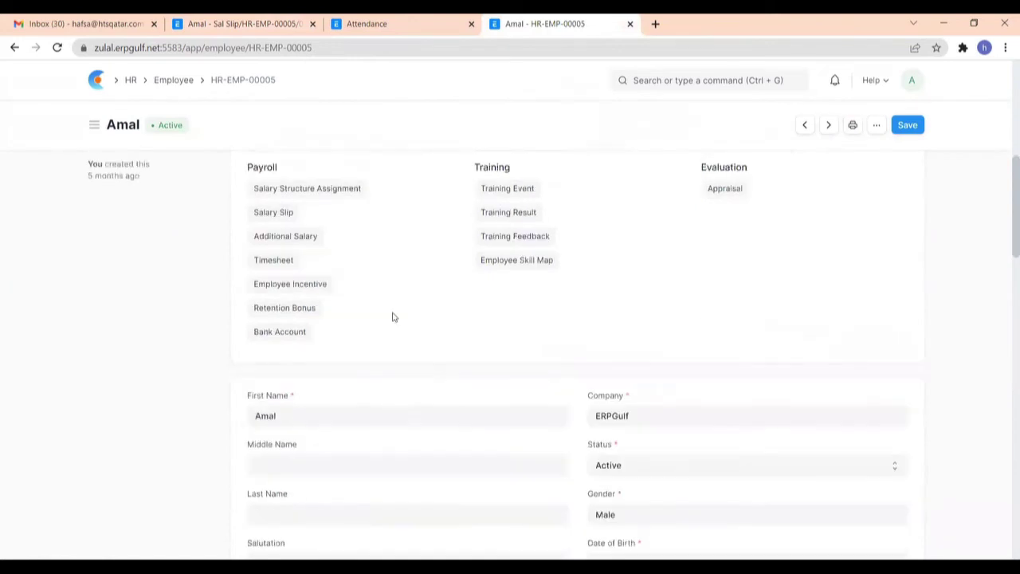
left_click(315, 189)
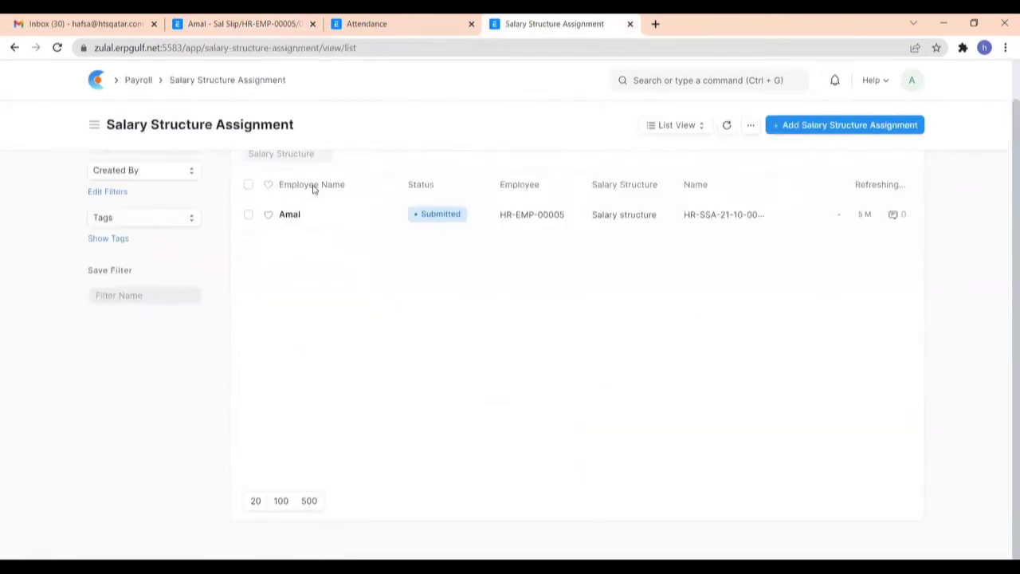
left_click(343, 217)
scroll(469, 231, "down", 2)
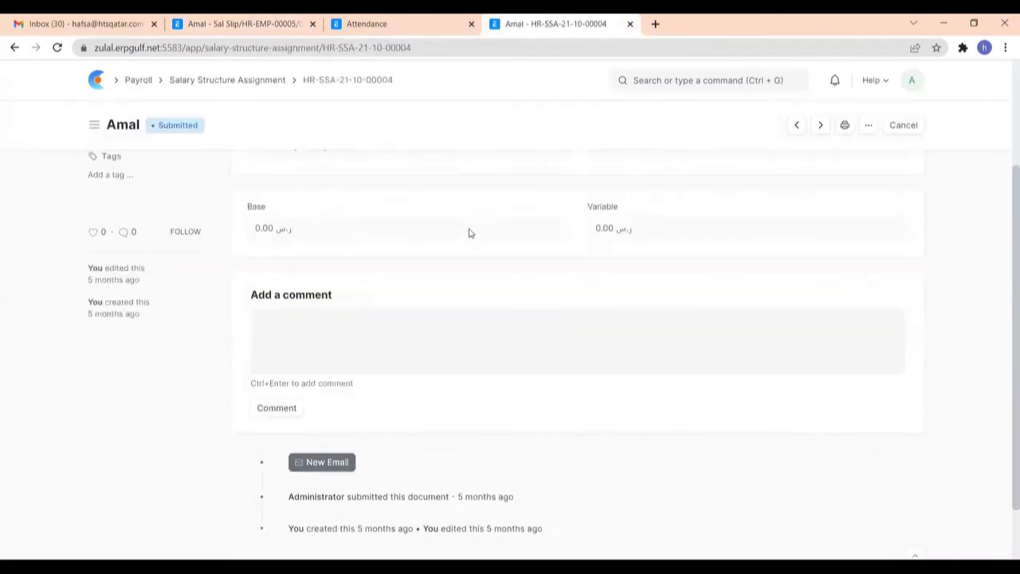
scroll(469, 231, "up", 2)
scroll(469, 232, "up", 1)
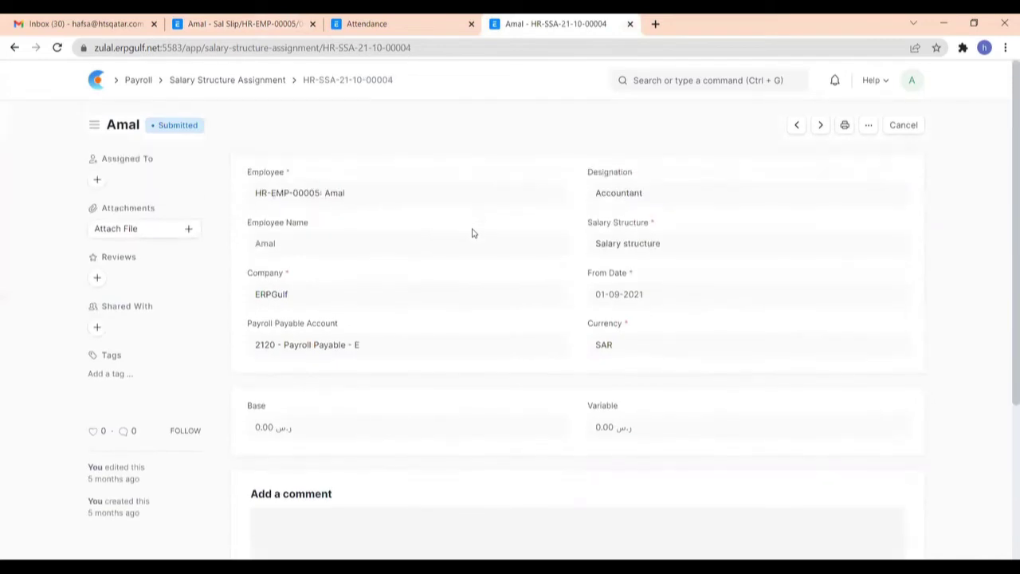
scroll(471, 232, "down", 3)
scroll(472, 233, "up", 2)
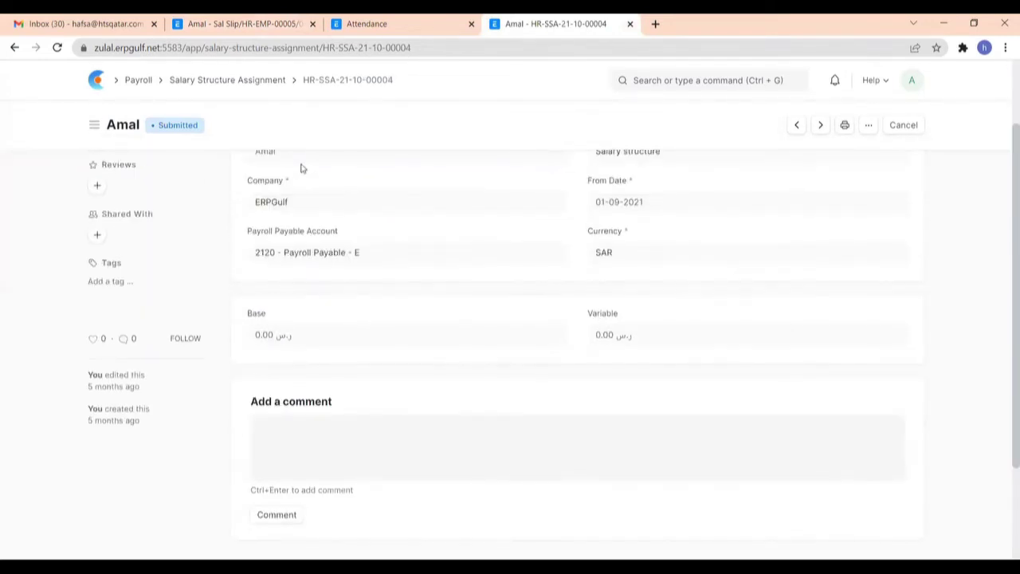
scroll(574, 319, "up", 1)
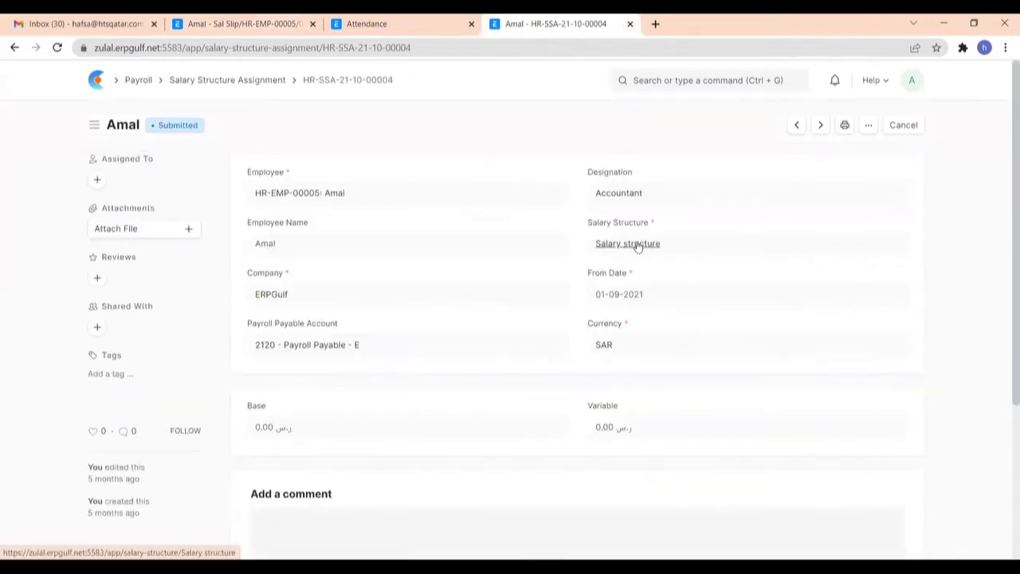
- Open the salary structure named in the assignment and examine the amounts of its earnings and deductions
left_click(635, 244)
scroll(422, 303, "down", 3)
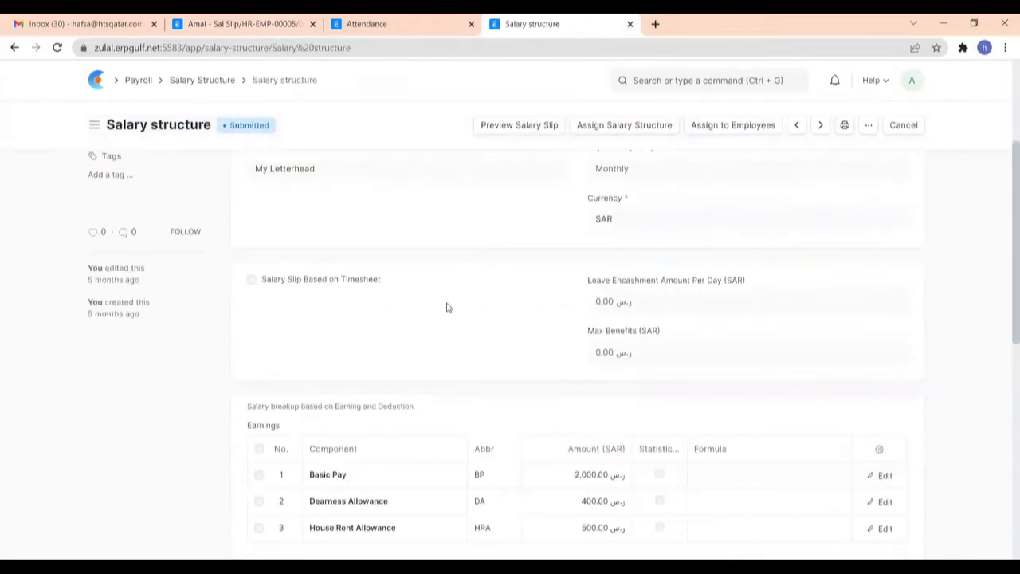
scroll(448, 309, "down", 5)
scroll(451, 305, "up", 2)
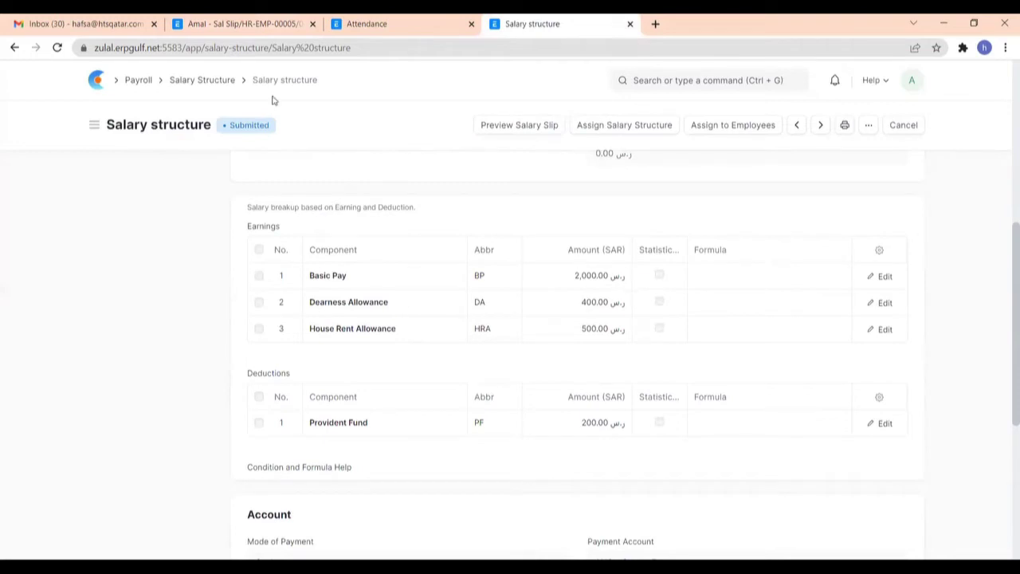
- Return to the draft salary slip and compare its payment days, earnings and deductions with the salary structure
left_click(257, 21)
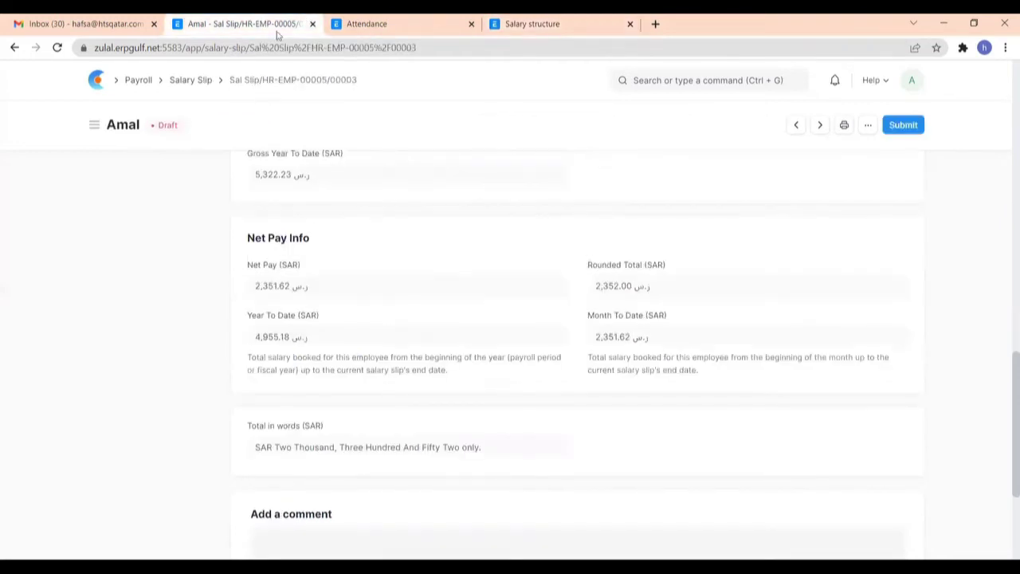
scroll(661, 371, "up", 10)
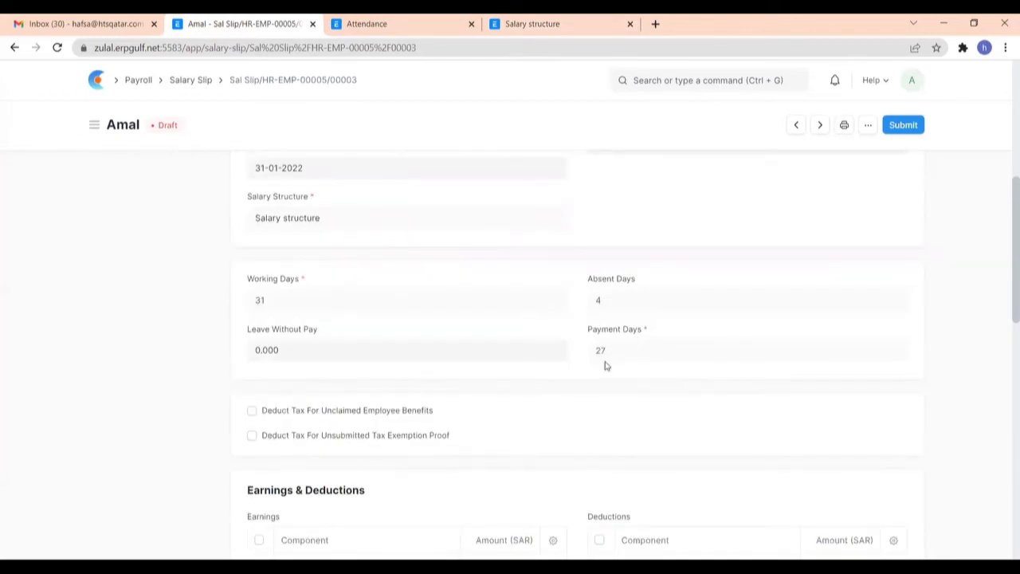
scroll(628, 378, "down", 5)
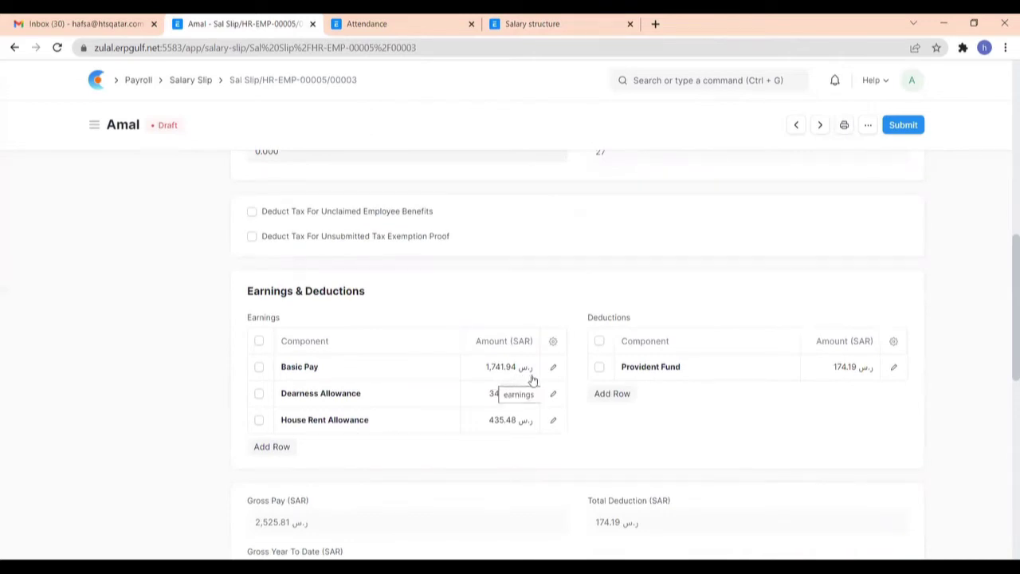
- Check the draft salary slip's earnings and deductions, submit the slip permanently, and dismiss the resulting message
scroll(646, 371, "down", 2)
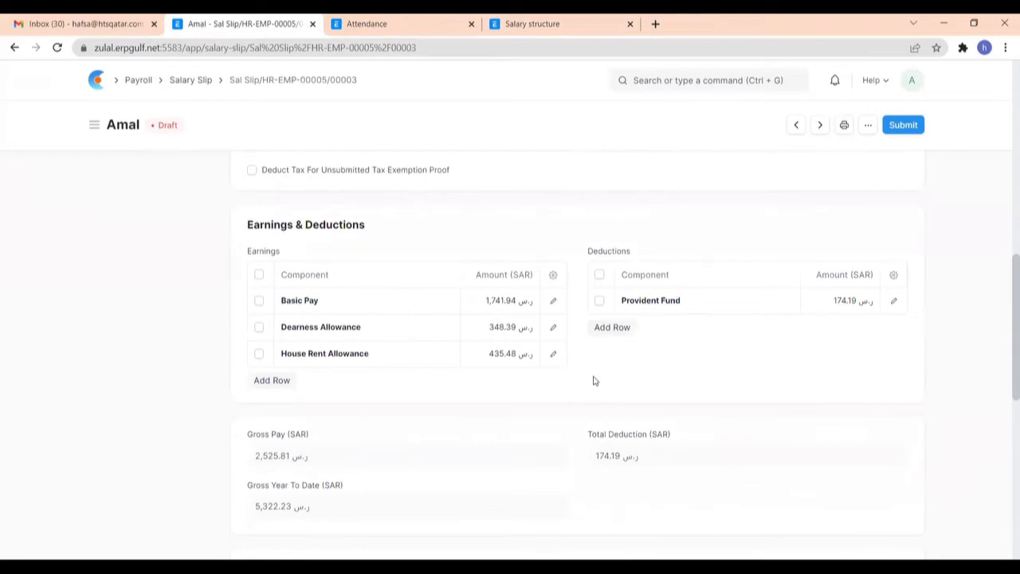
scroll(594, 381, "down", 2)
scroll(590, 377, "up", 4)
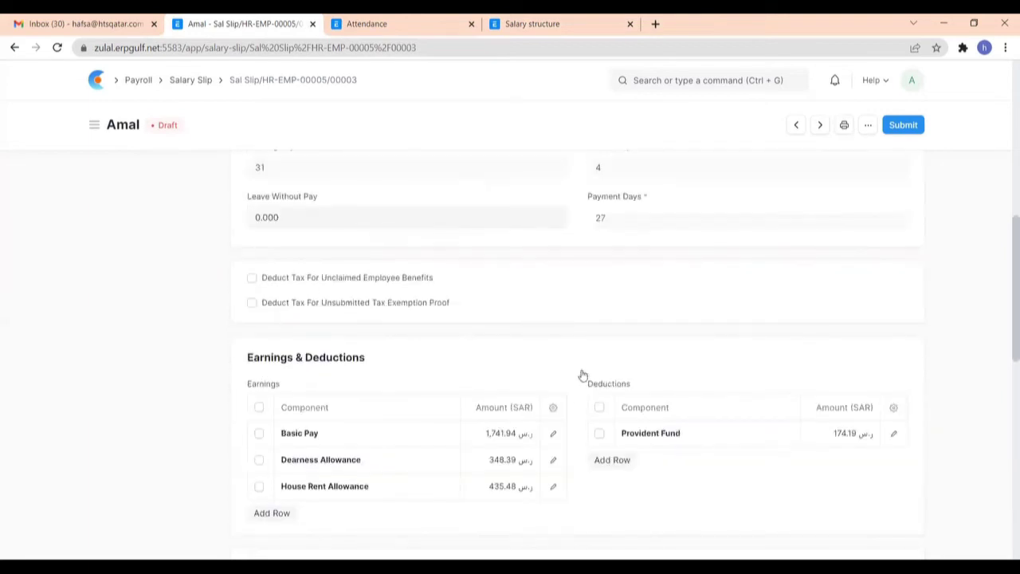
left_click(901, 125)
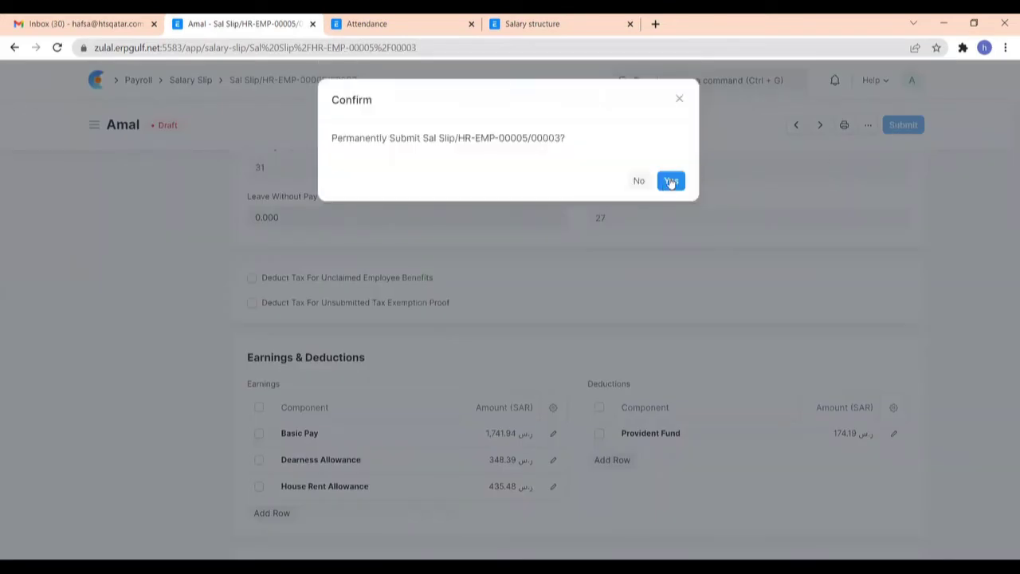
left_click(670, 182)
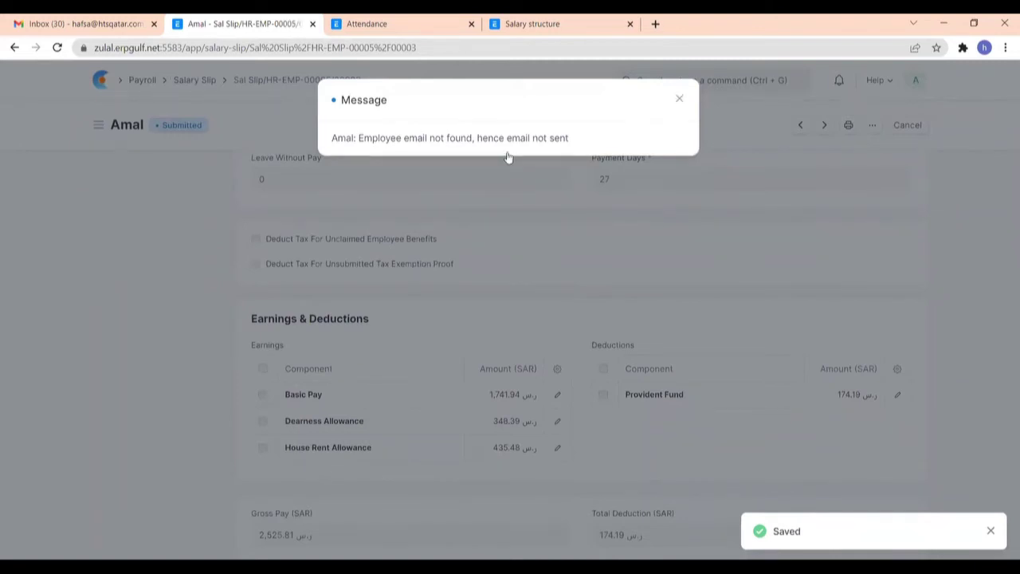
left_click(679, 99)
scroll(405, 239, "up", 10)
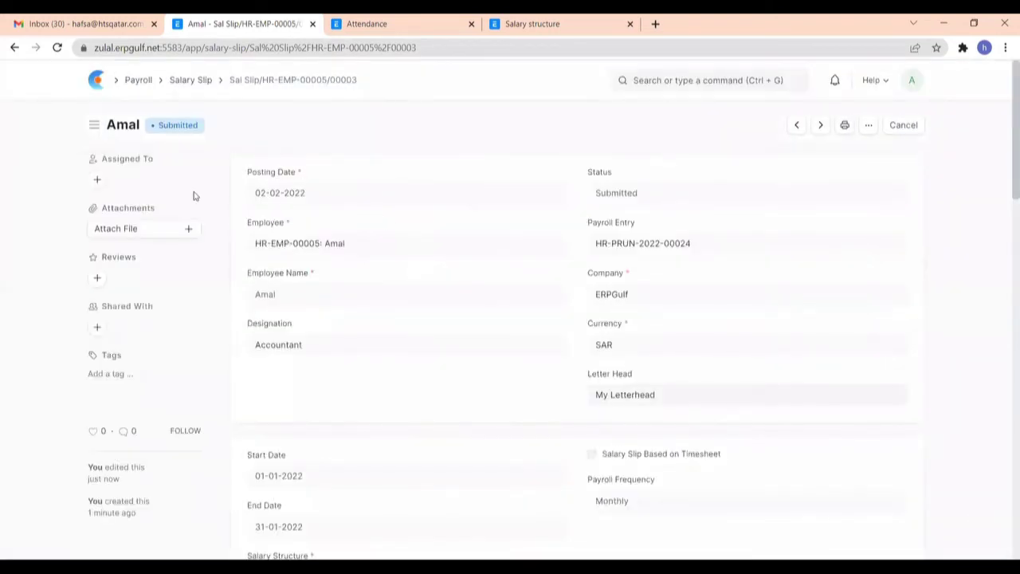
- Return to payroll entry HR-PRUN-2022-00024 and reload it to refresh the available actions
left_click(15, 47)
left_click(15, 47)
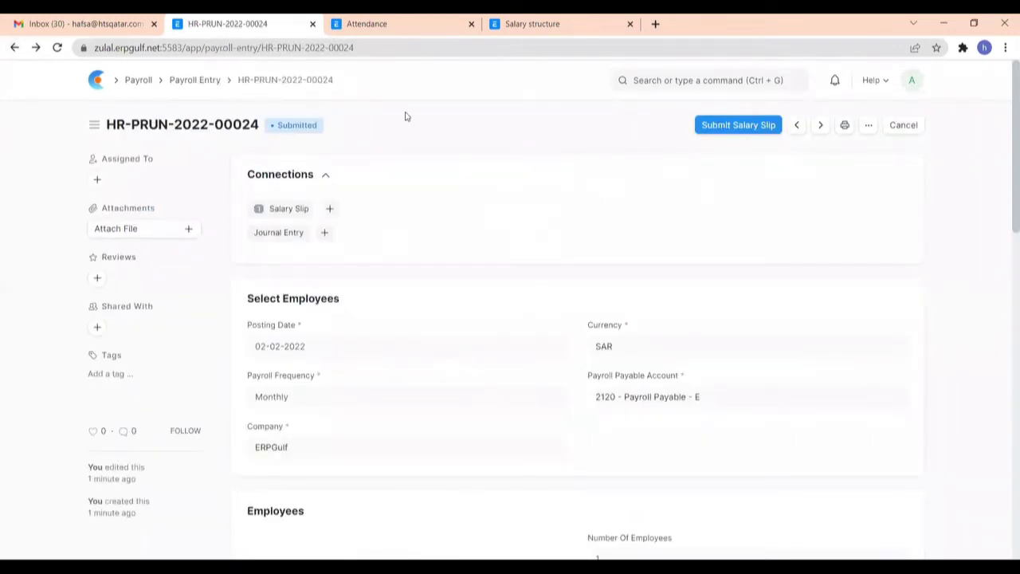
left_click(58, 48)
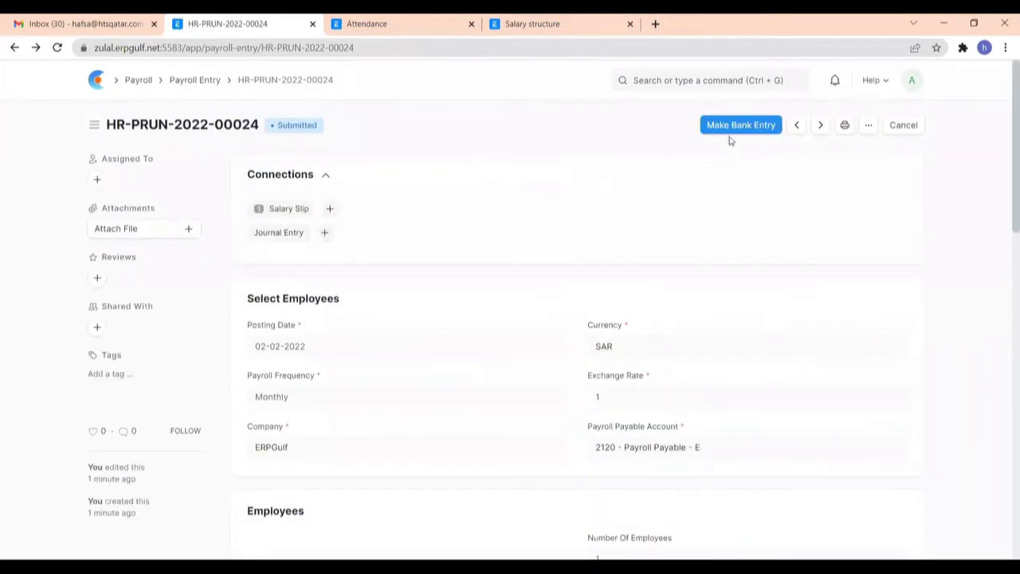
- Set the payroll entry's payment account to HSBC - E and make the bank entry from it
left_click(738, 128)
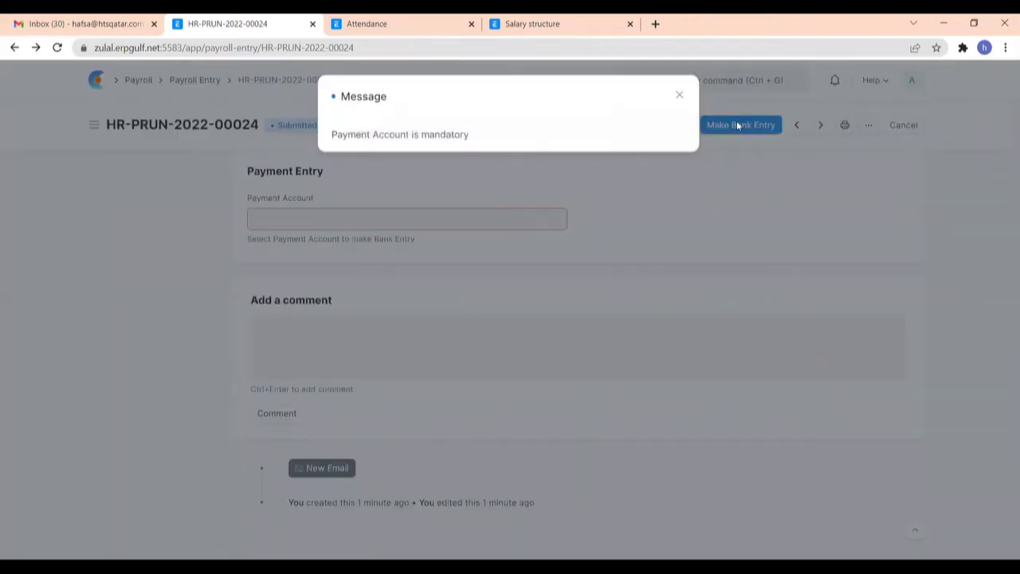
left_click(680, 102)
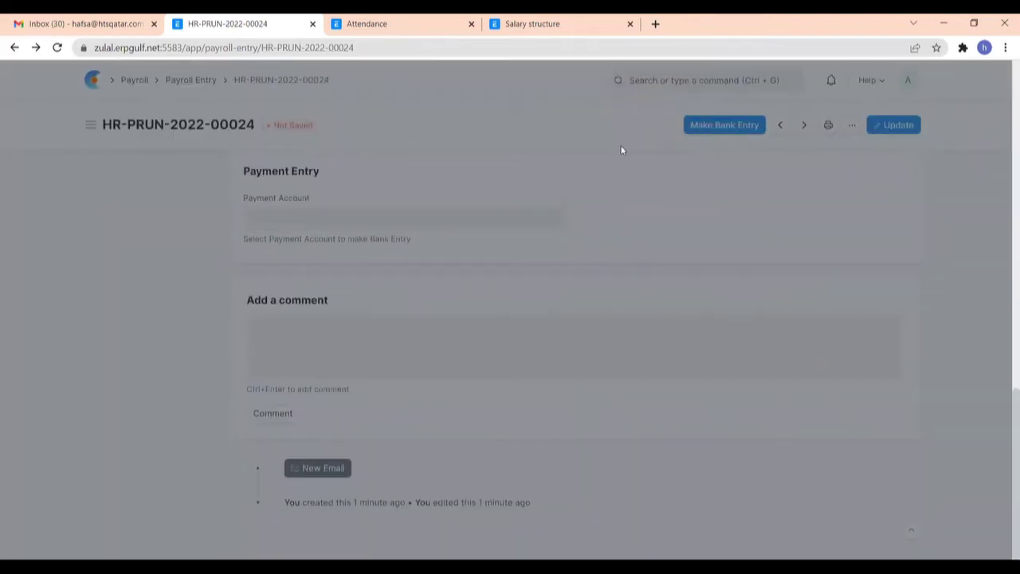
scroll(324, 251, "up", 2)
scroll(325, 251, "down", 2)
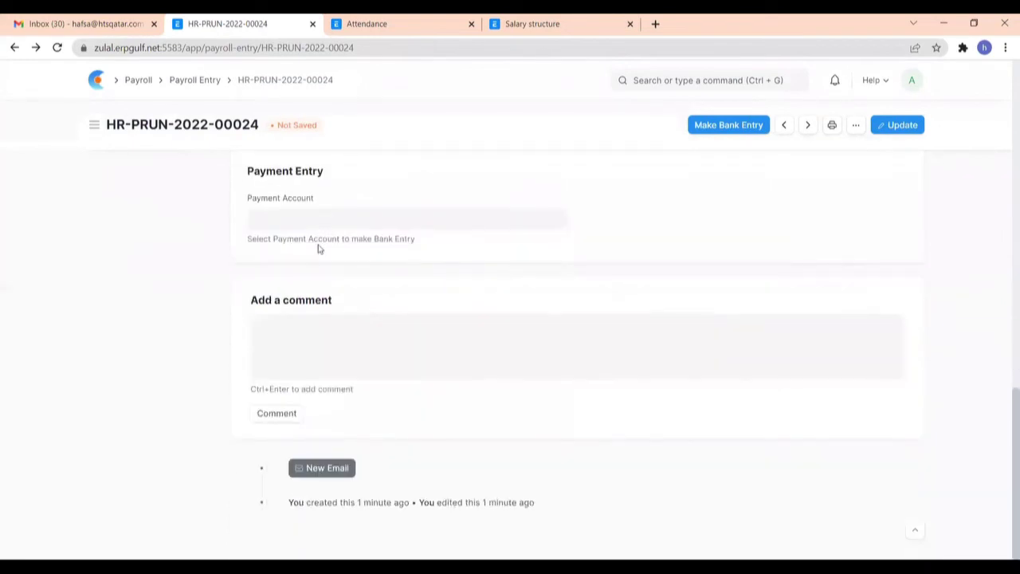
left_click(296, 223)
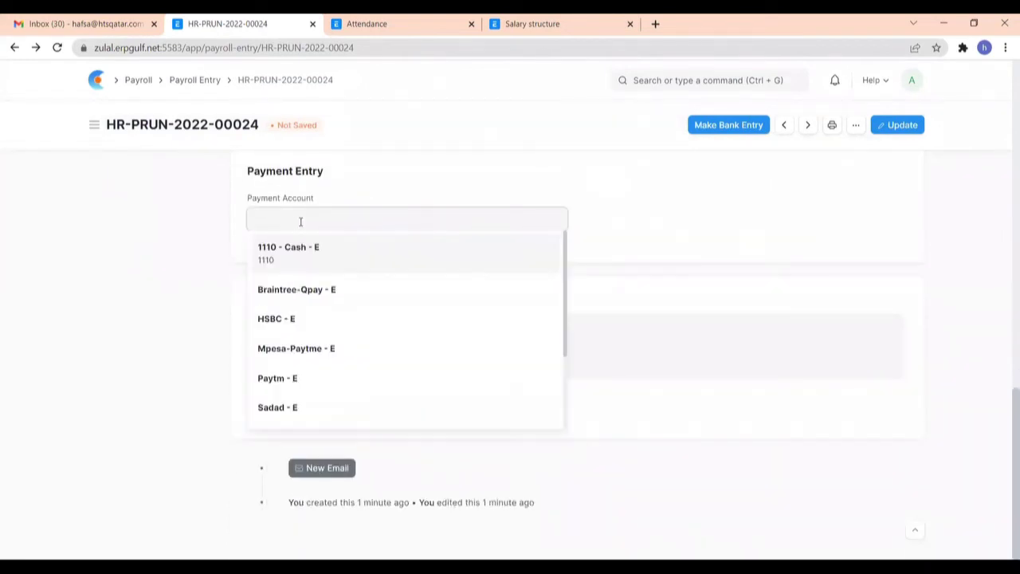
left_click(373, 318)
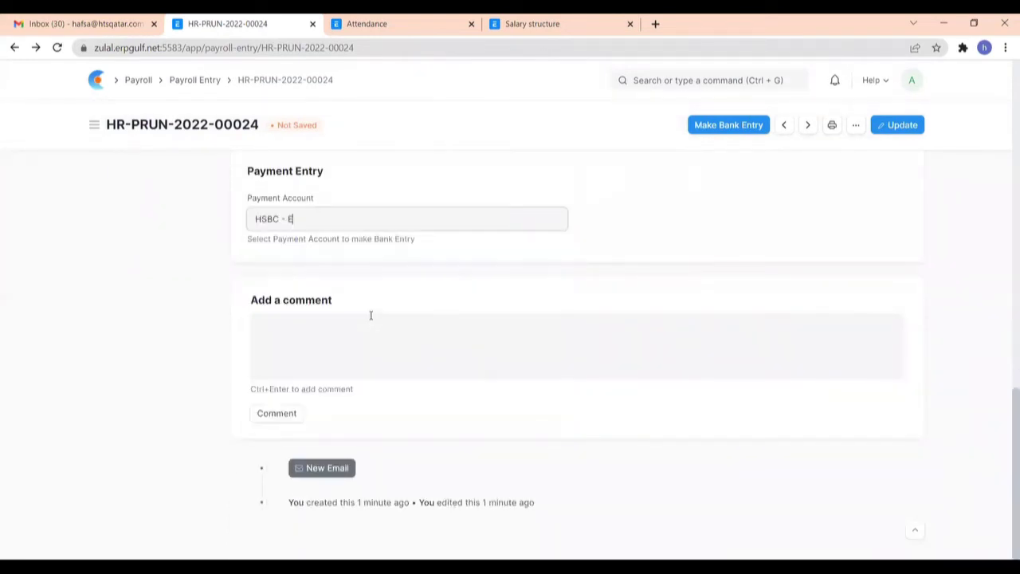
left_click(730, 129)
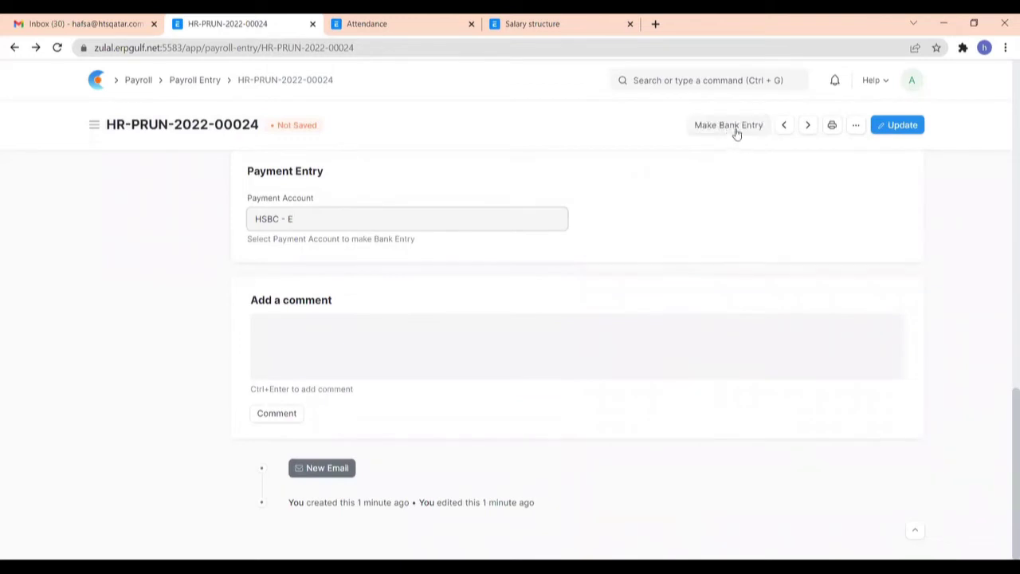
left_click(733, 128)
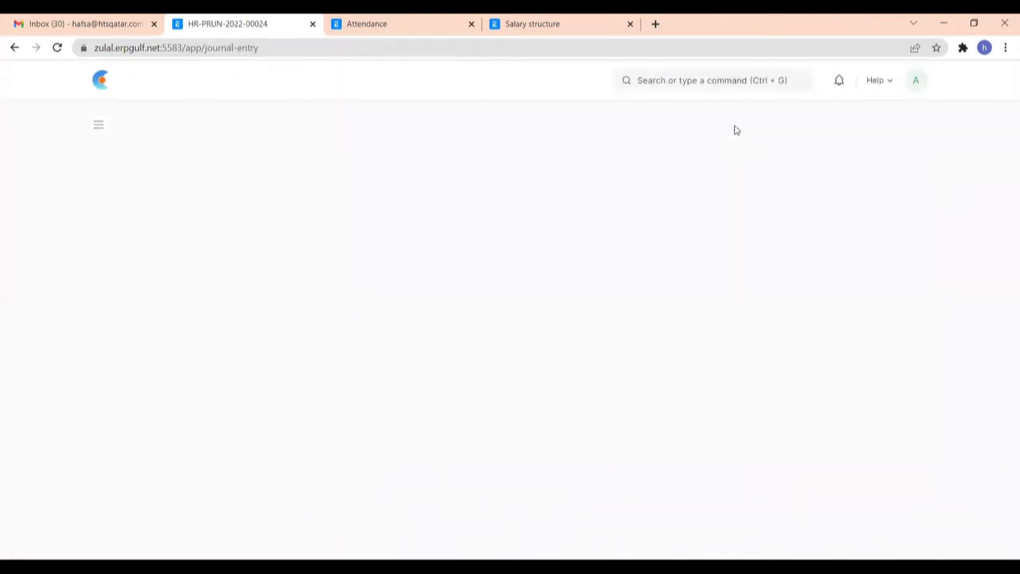
left_click(342, 242)
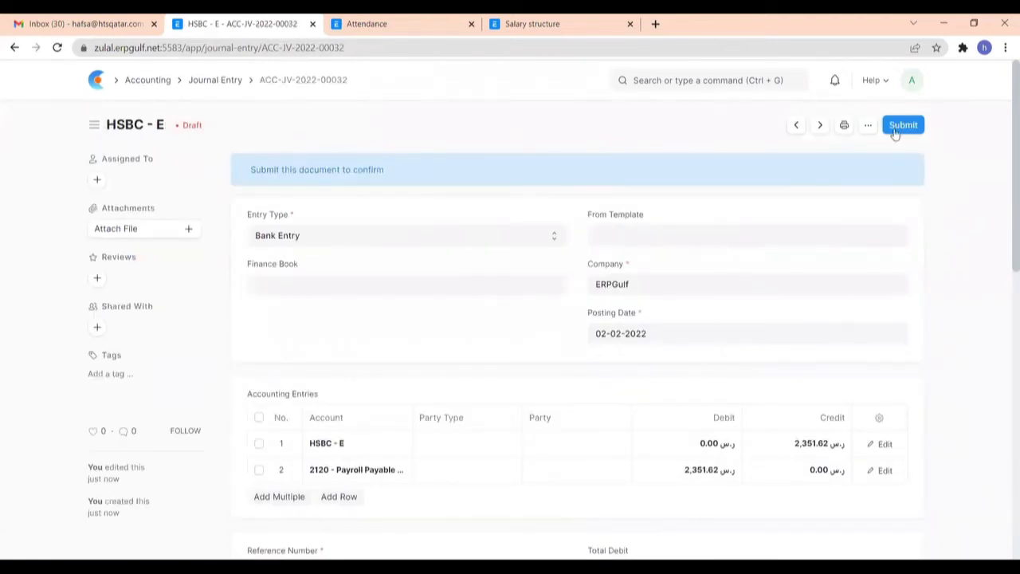
- Try to submit the draft HSBC - E bank entry without filling in its reference details
left_click(895, 129)
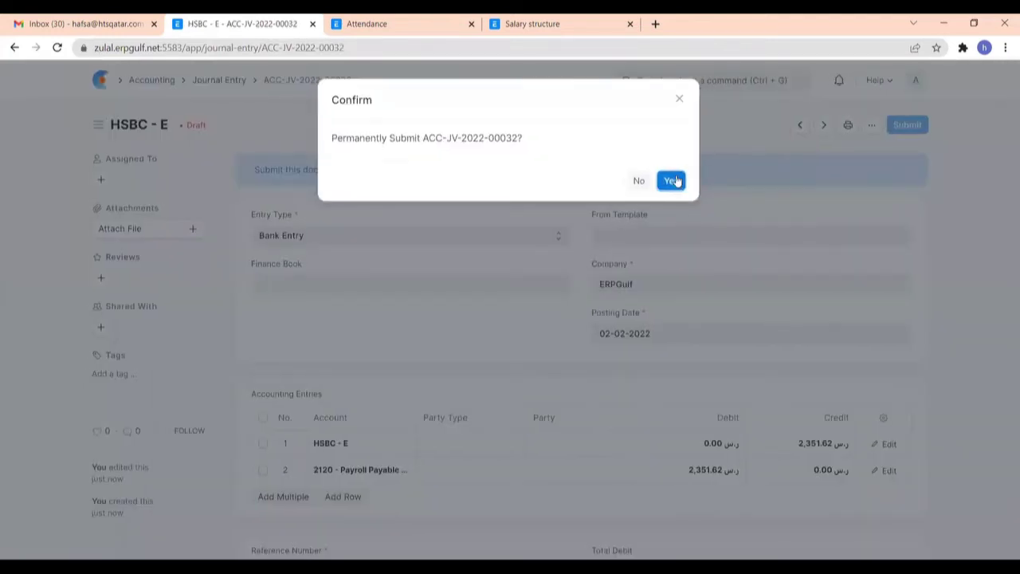
left_click(672, 181)
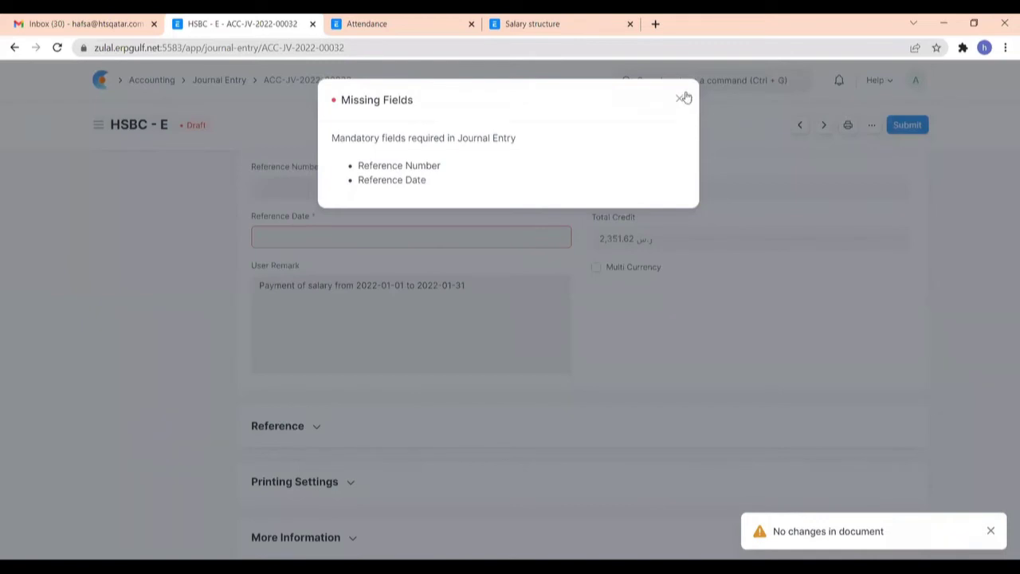
left_click(681, 97)
- Enter reference number 20000 and reference date 02-02-2022 in the bank entry, save it, and submit it permanently
left_click(340, 196)
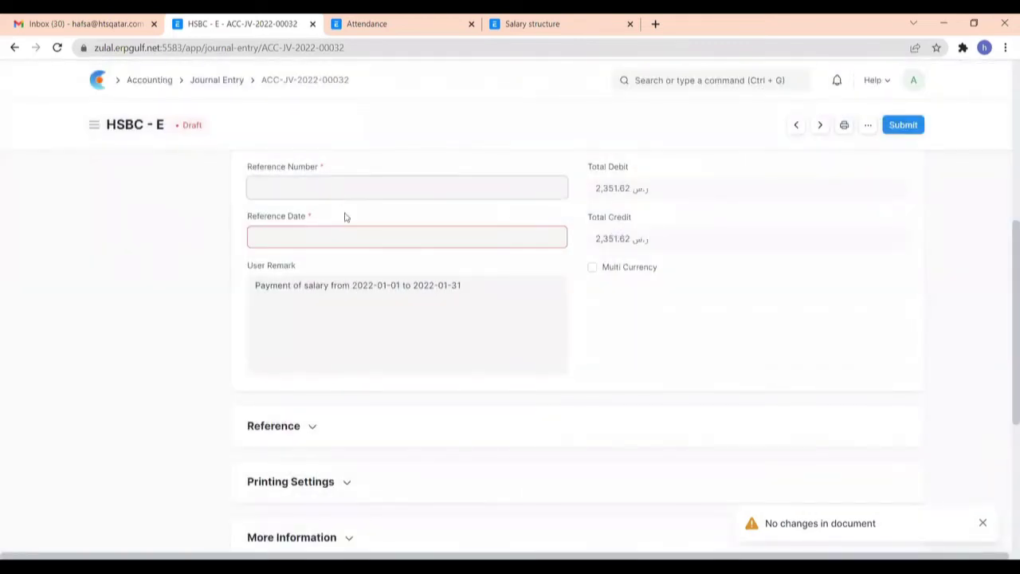
type("20000")
left_click(342, 230)
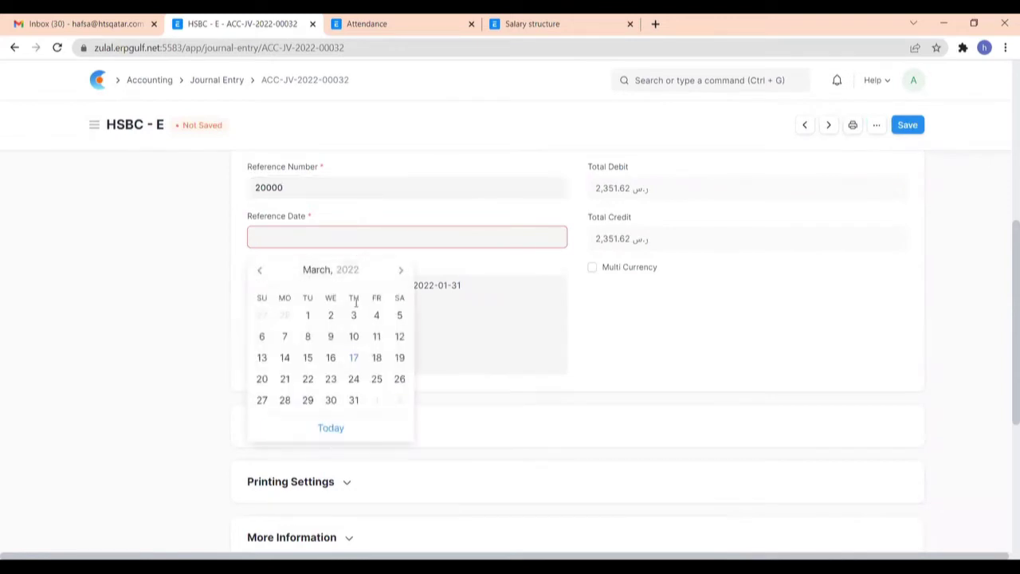
left_click(257, 273)
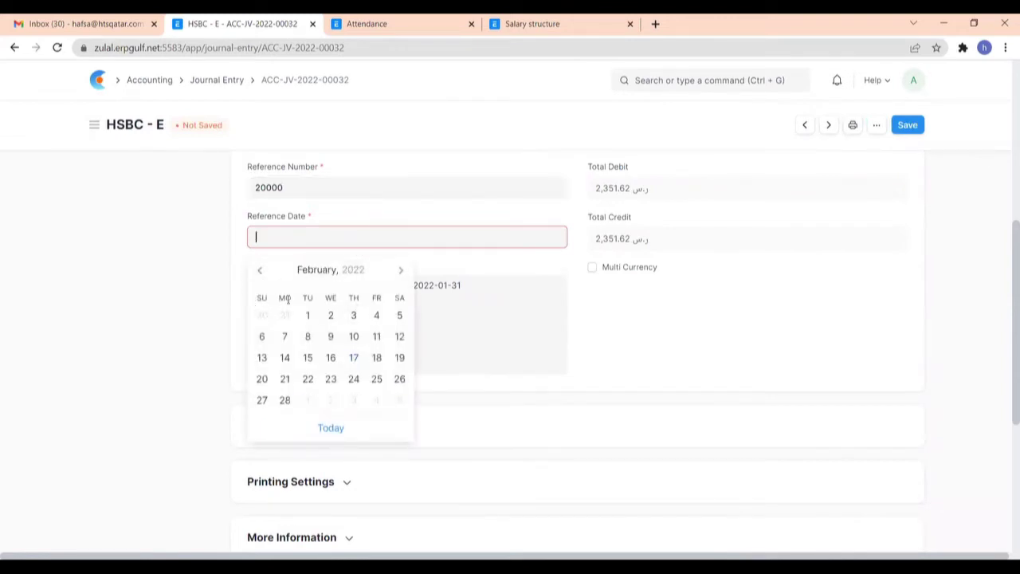
left_click(331, 316)
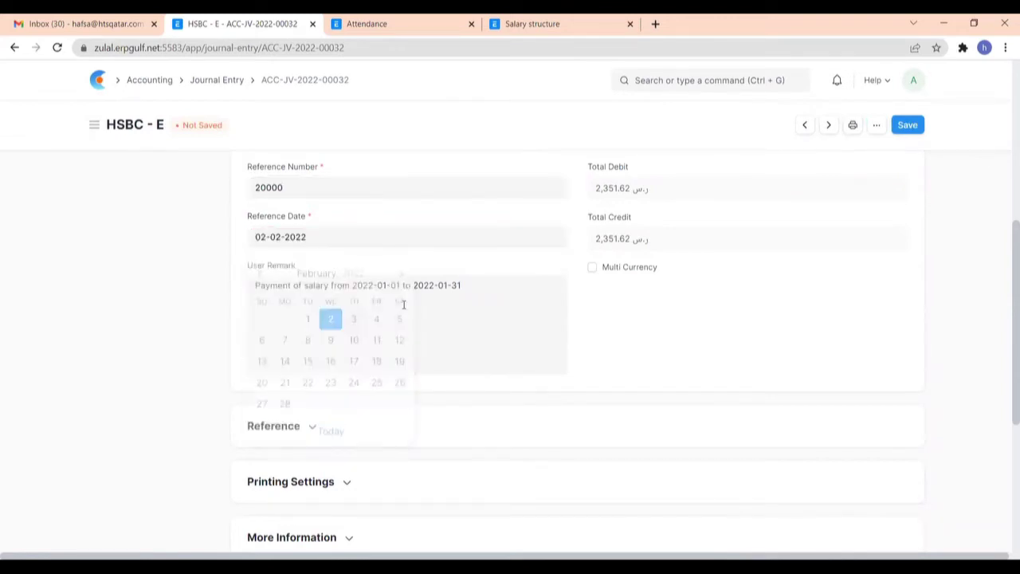
left_click(906, 126)
left_click(904, 128)
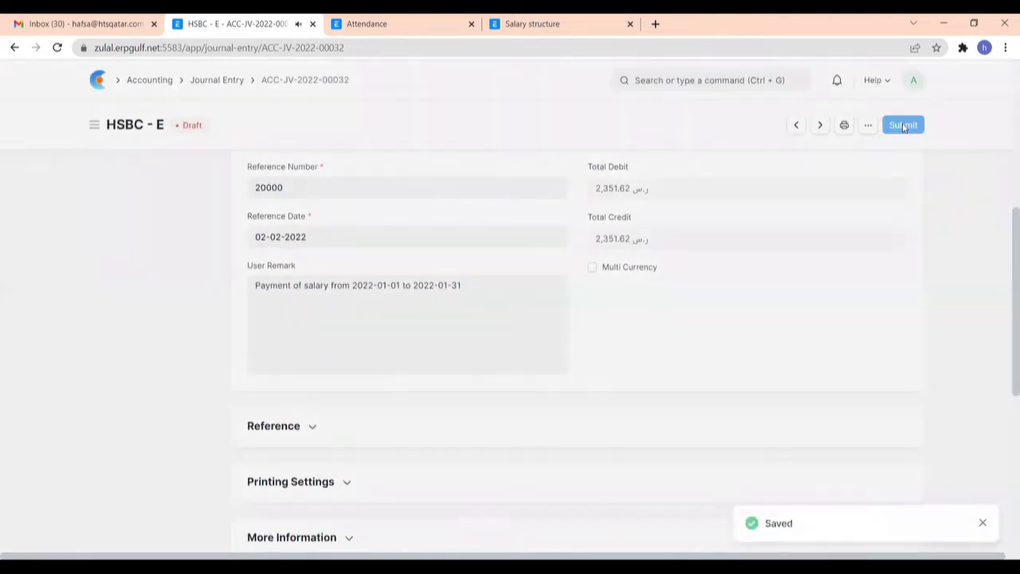
left_click(667, 178)
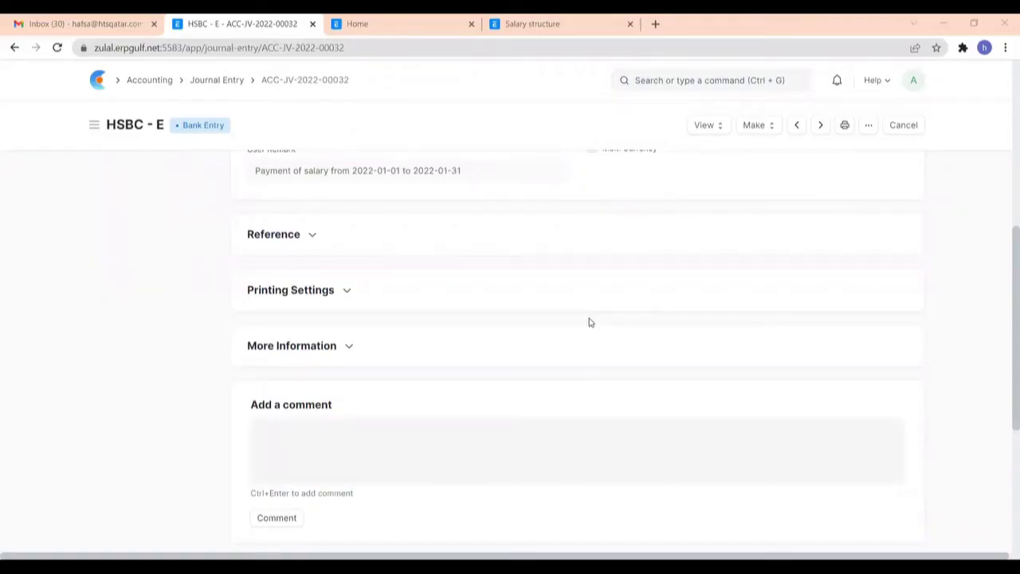
- In Microsoft Whiteboard, underline Leather Cutting, Assembling and Quality Check in the Shoe list, and return to the ERPNext home page
left_click(373, 23)
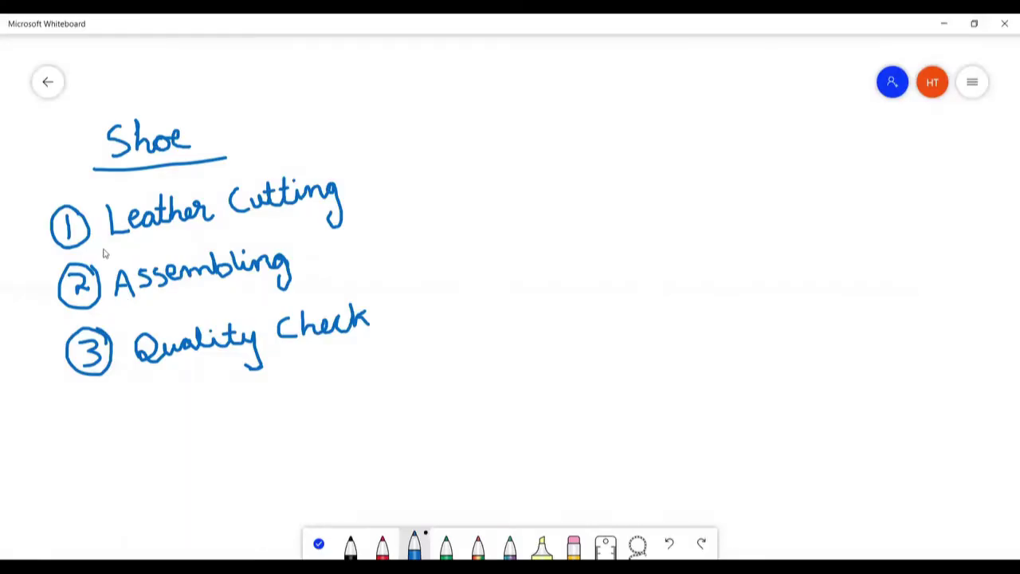
left_click_drag(104, 248, 343, 231)
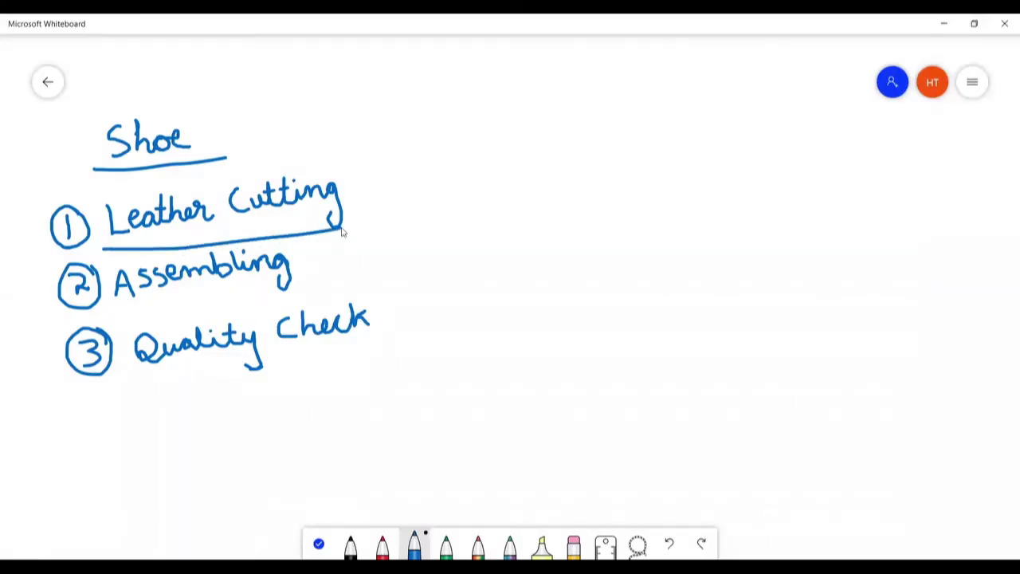
left_click_drag(114, 314, 293, 299)
left_click_drag(152, 405, 387, 384)
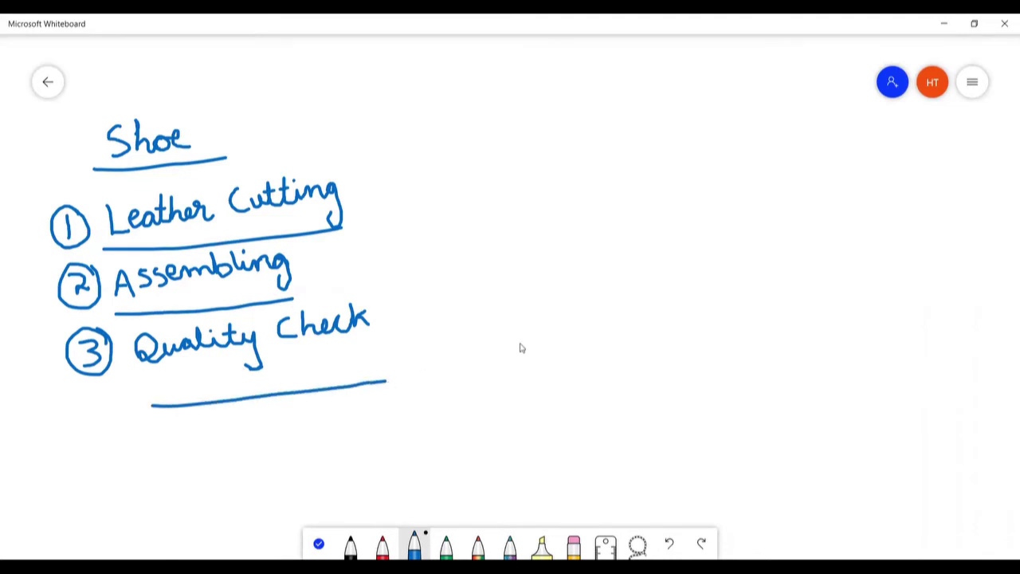
left_click(950, 18)
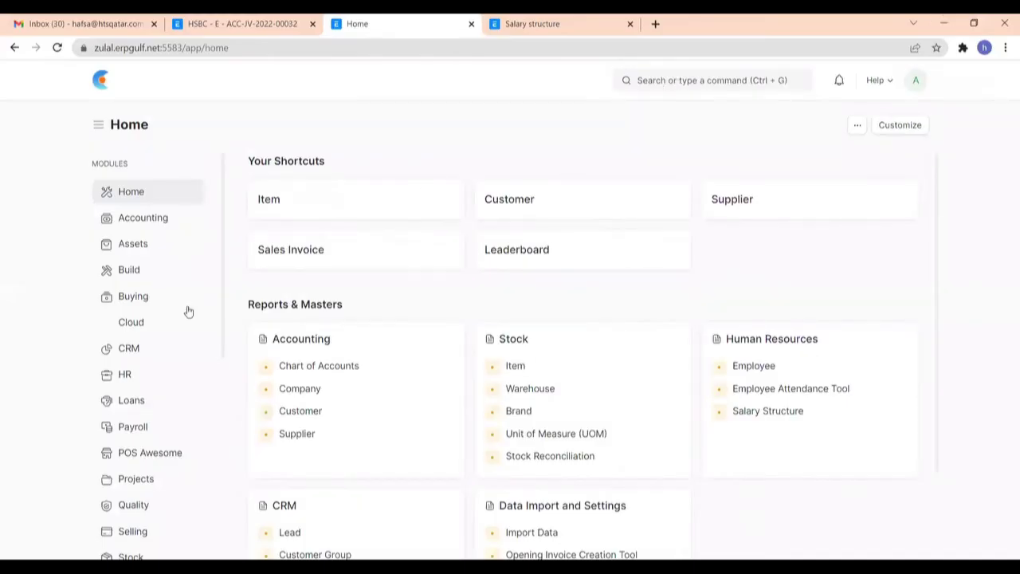
- Open the Shoe Manufacturing project from the project list in the Projects module
scroll(143, 339, "down", 2)
scroll(157, 351, "down", 2)
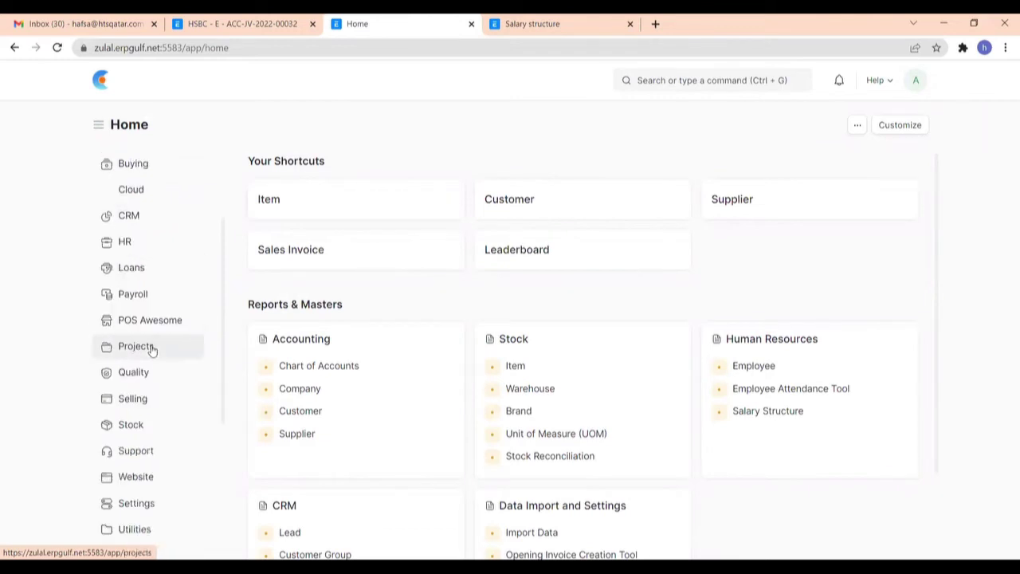
left_click(153, 346)
scroll(382, 326, "down", 3)
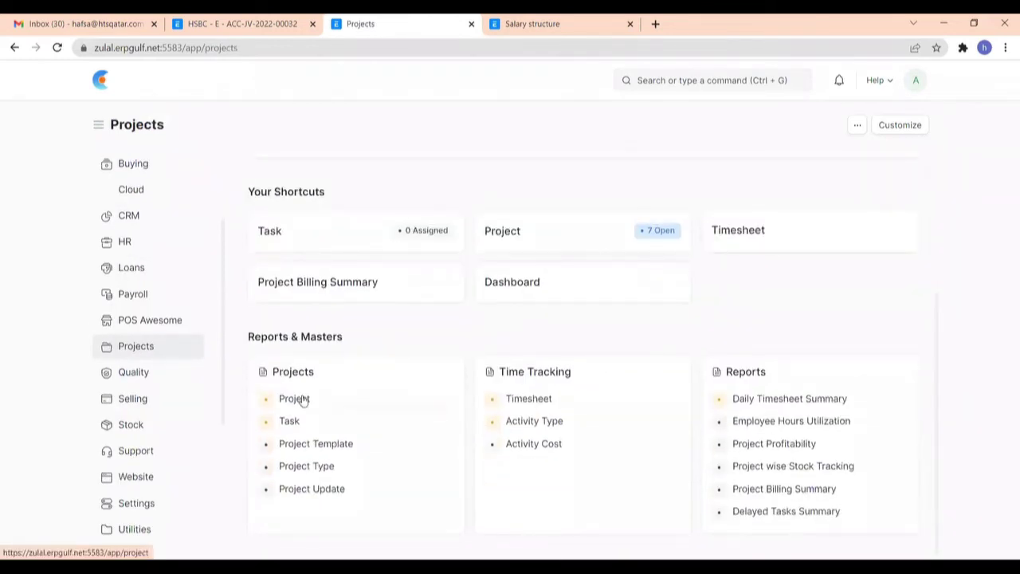
left_click(303, 400)
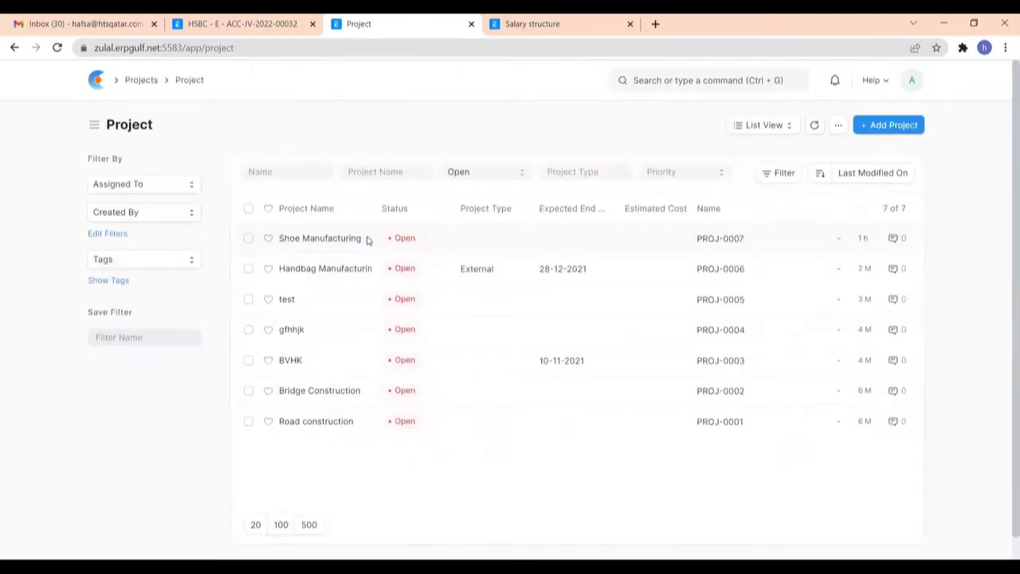
left_click(367, 241)
- Look over the Shoe Manufacturing project's details and start a new timesheet from its connections
scroll(530, 256, "down", 8)
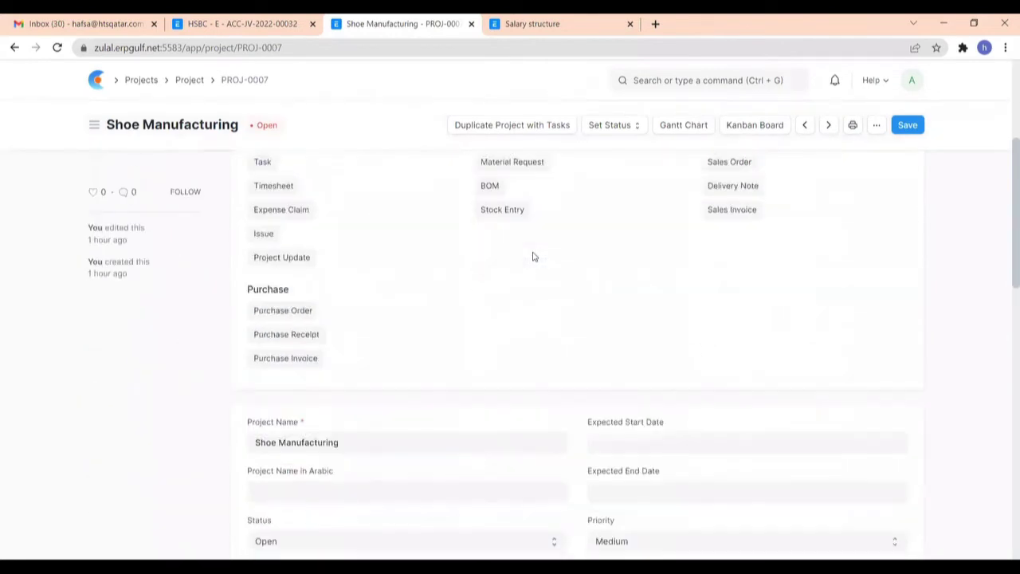
scroll(533, 252, "up", 6)
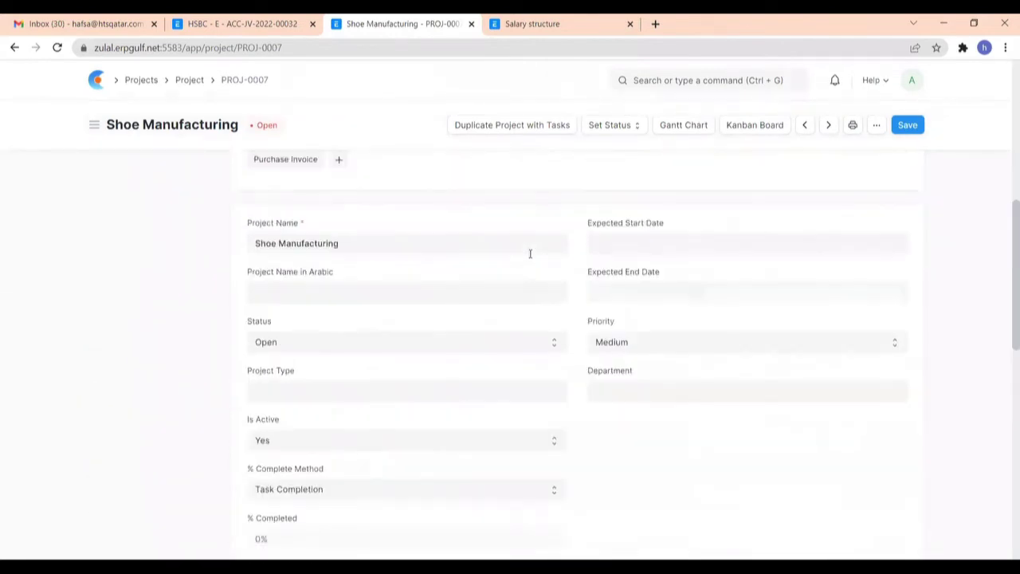
scroll(513, 269, "up", 2)
scroll(502, 275, "down", 2)
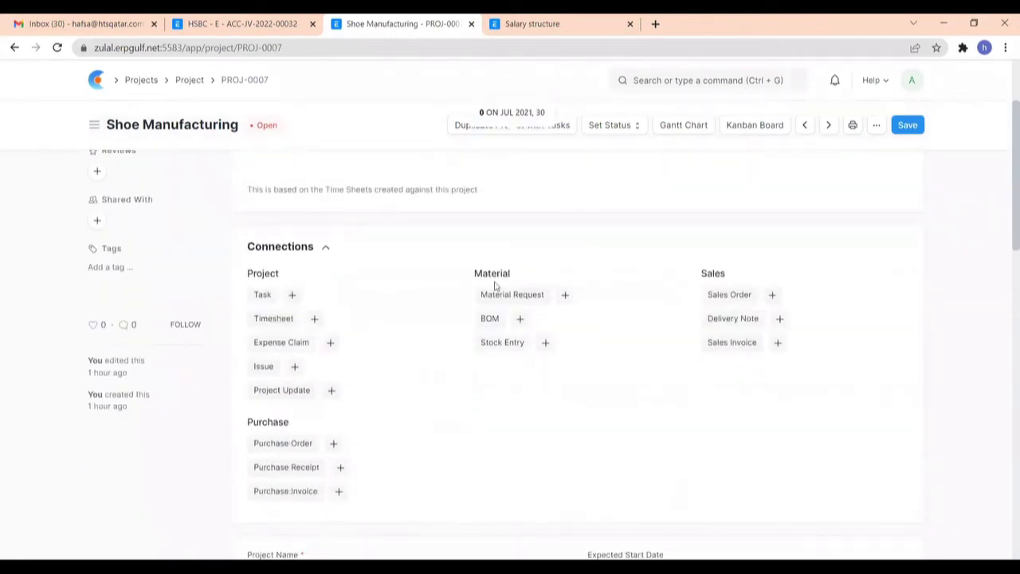
scroll(385, 346, "down", 2)
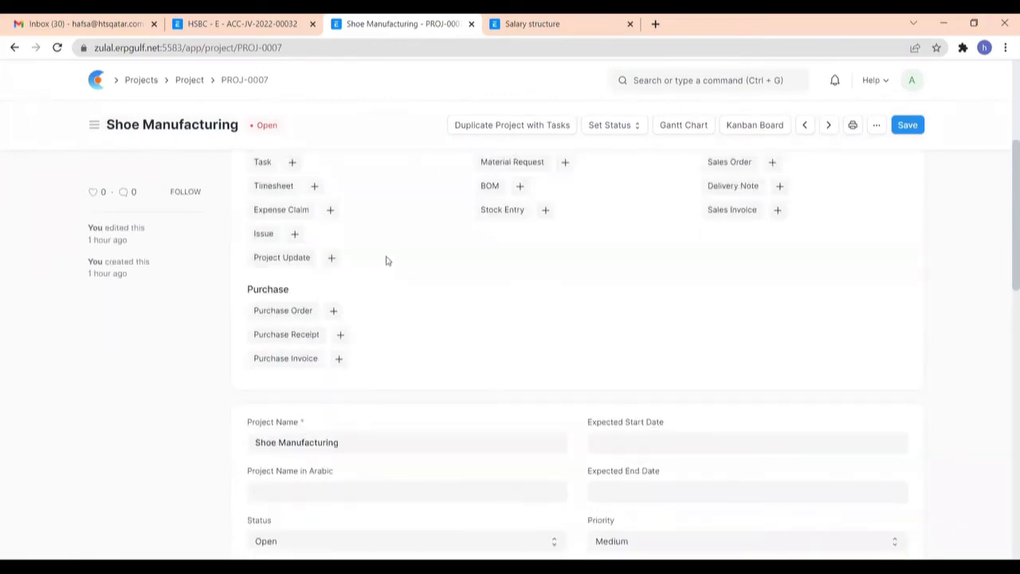
left_click(315, 188)
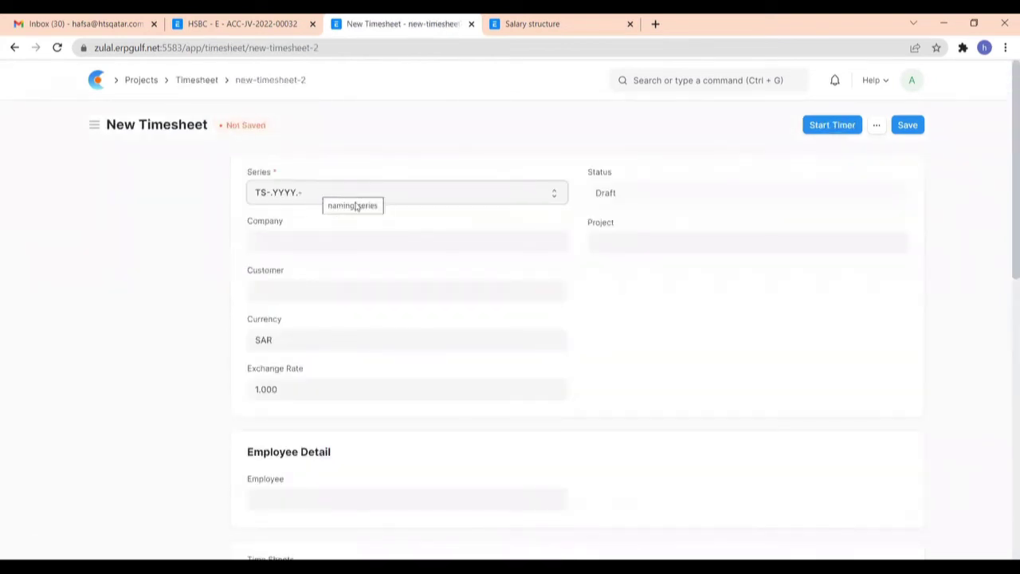
- Set the timesheet's company to ERPGulf and its customer to Raj Traders
left_click(336, 245)
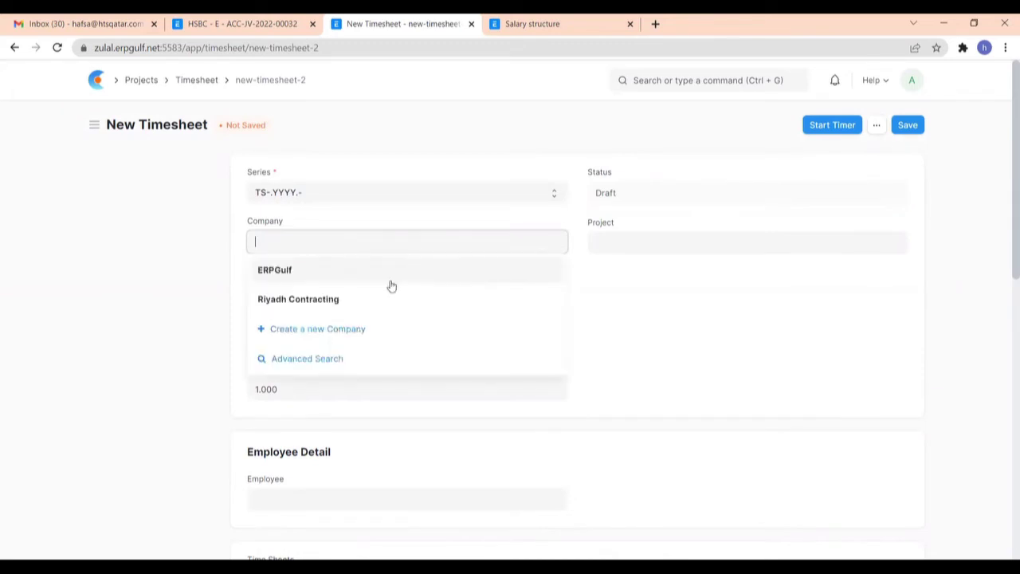
left_click(343, 275)
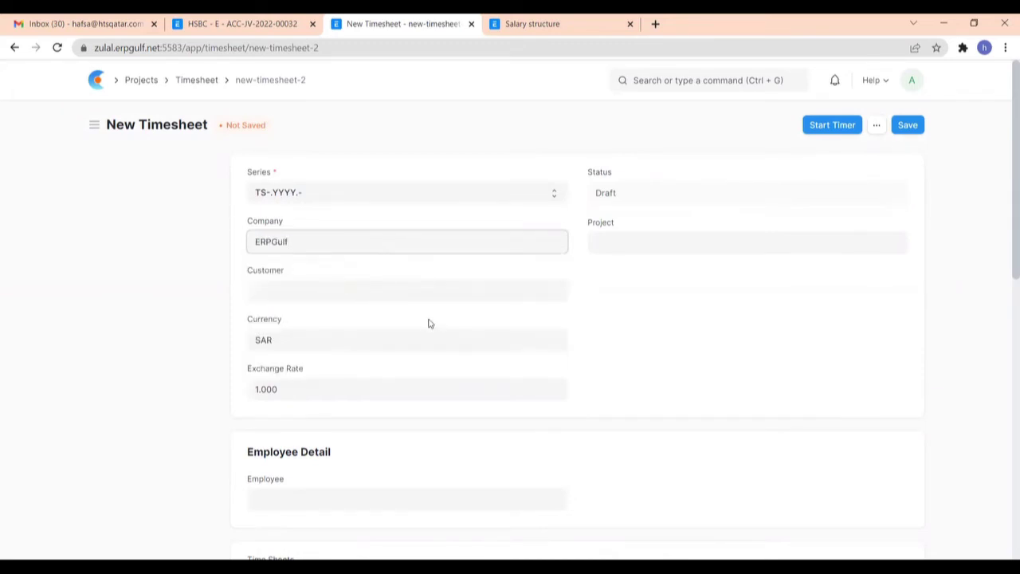
scroll(307, 235, "down", 2)
scroll(304, 227, "up", 1)
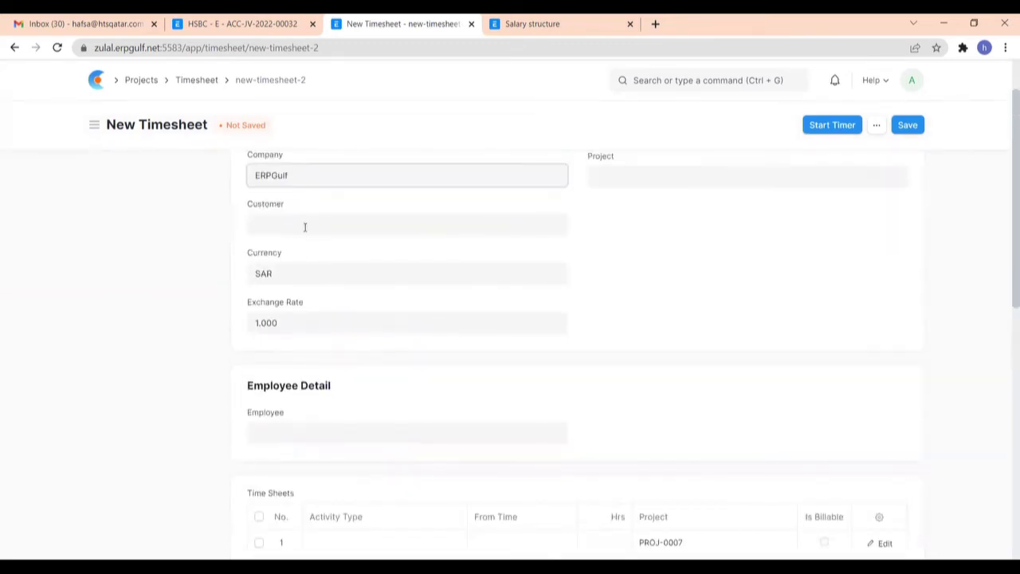
left_click(308, 225)
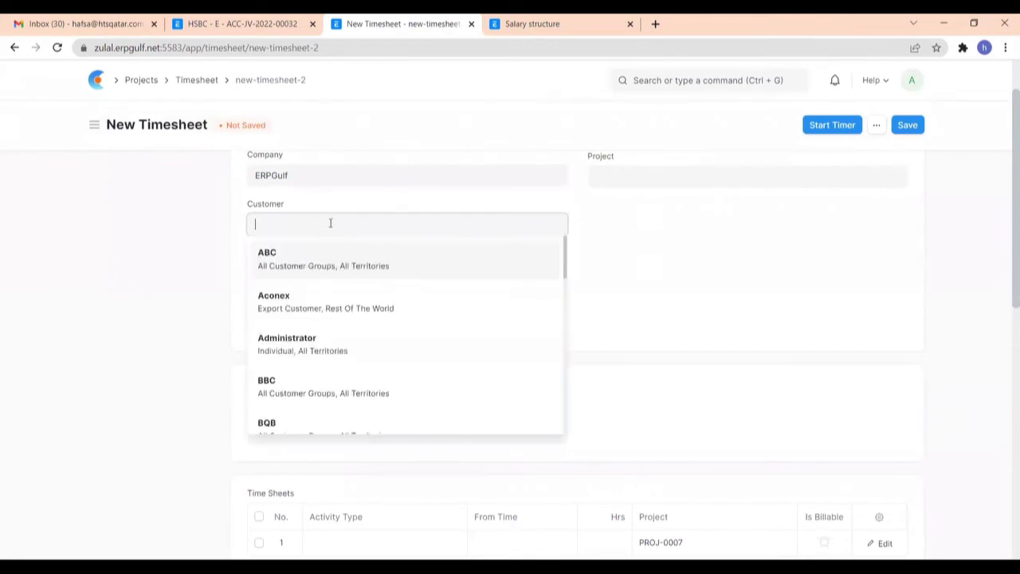
scroll(369, 338, "down", 2)
scroll(311, 314, "down", 8)
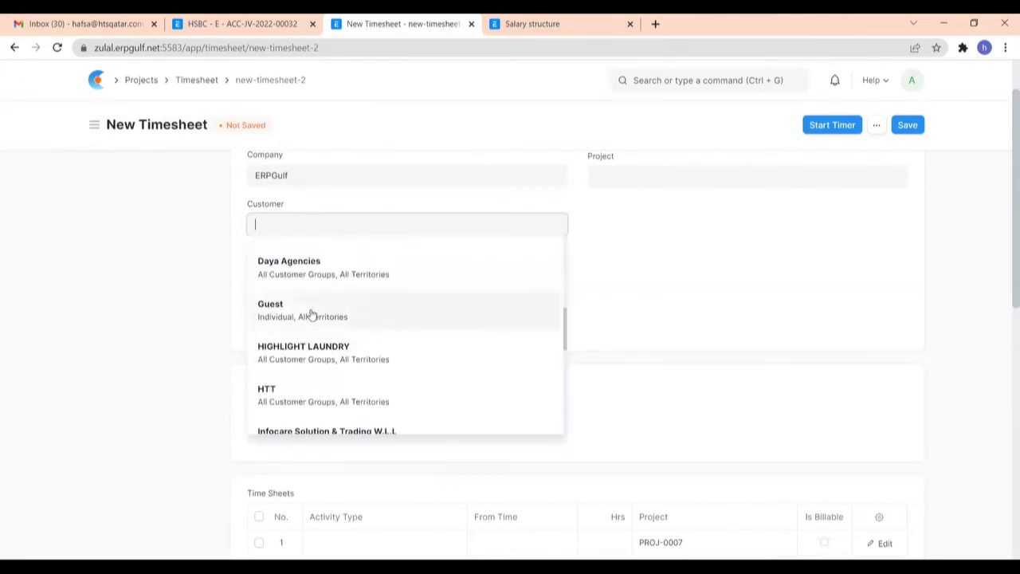
scroll(311, 313, "down", 3)
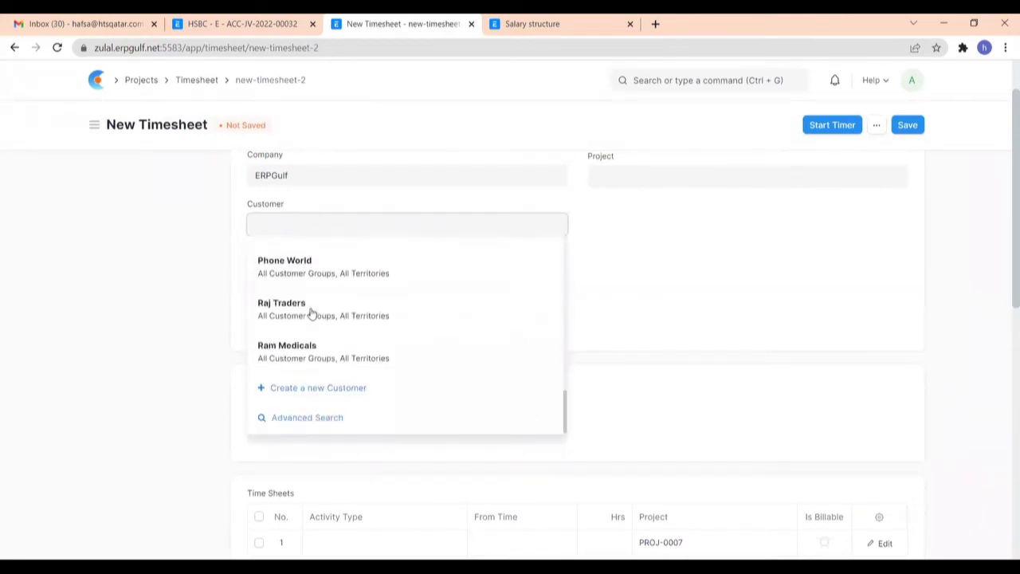
left_click(312, 314)
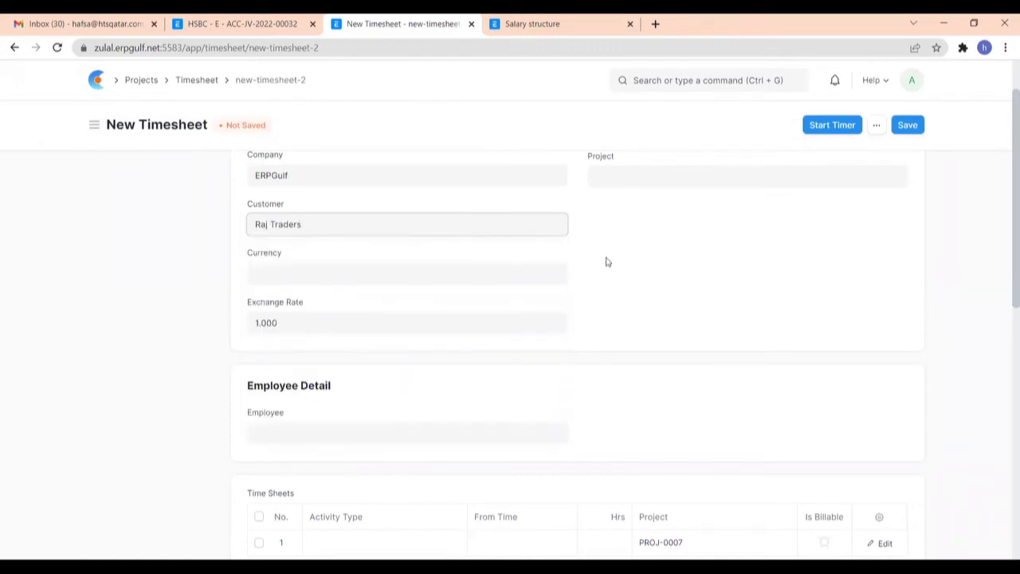
- Find the employee by first name and assign the timesheet to that employee
scroll(606, 262, "down", 3)
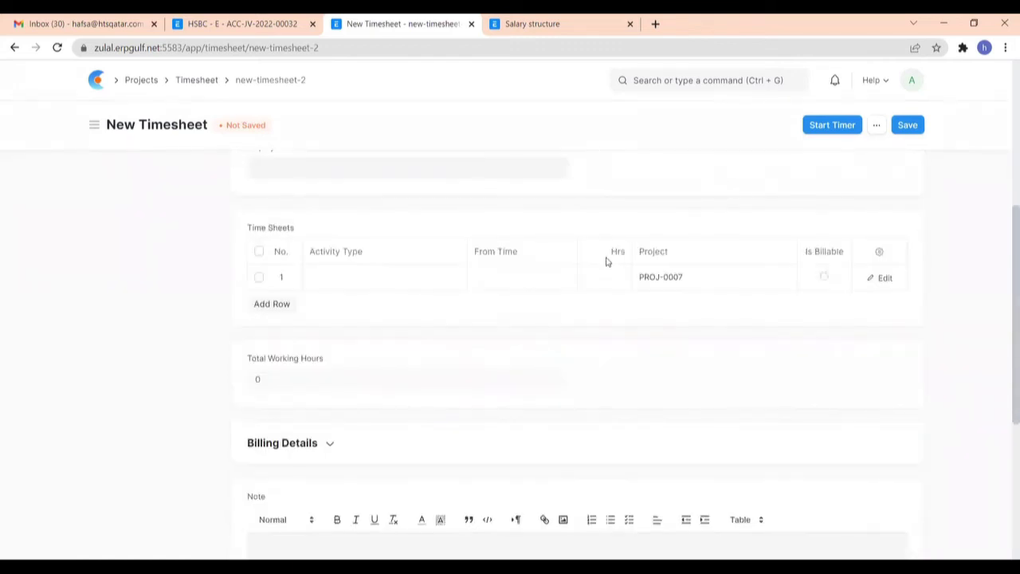
scroll(605, 261, "up", 1)
left_click(360, 235)
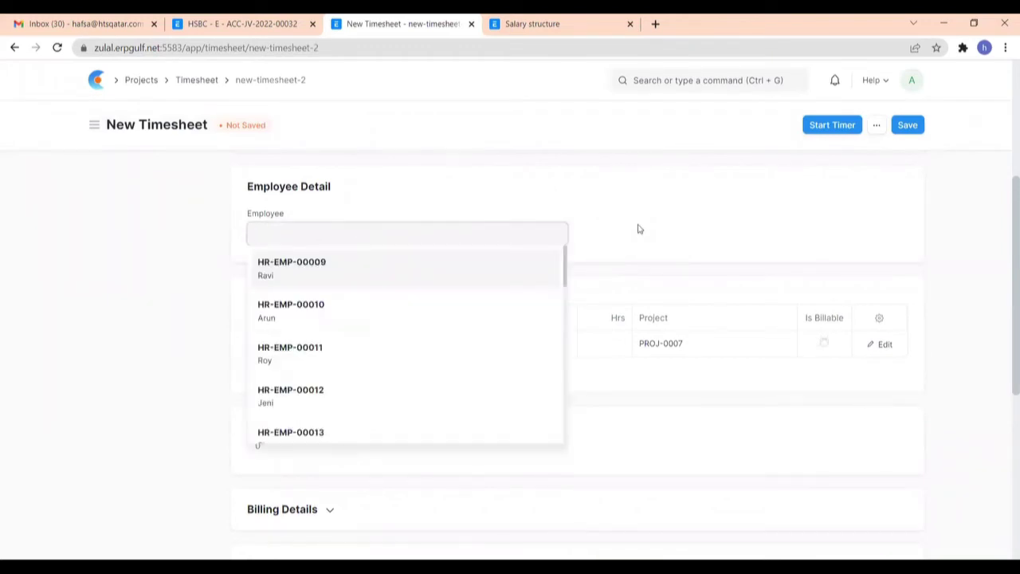
type("aja")
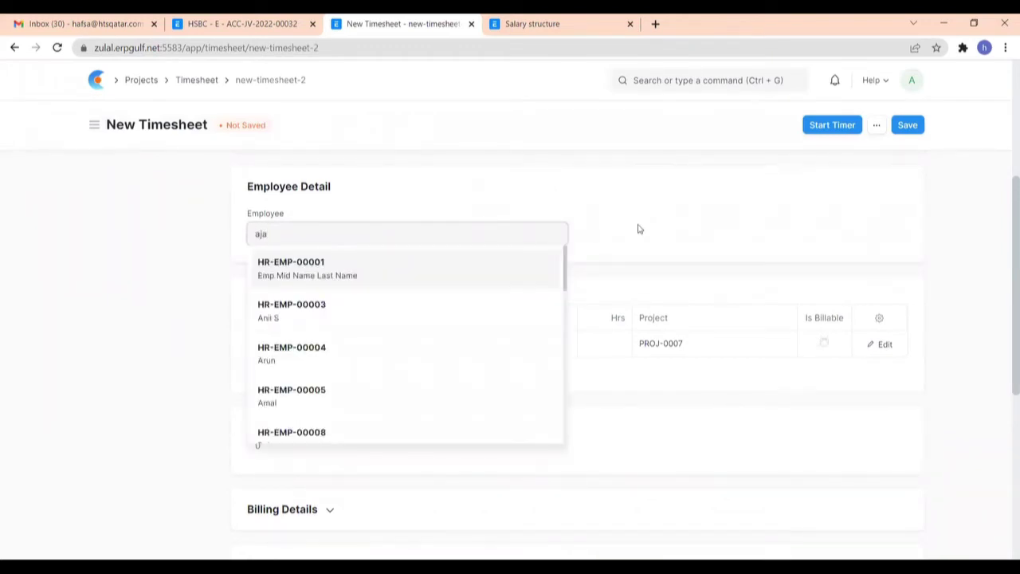
type("y")
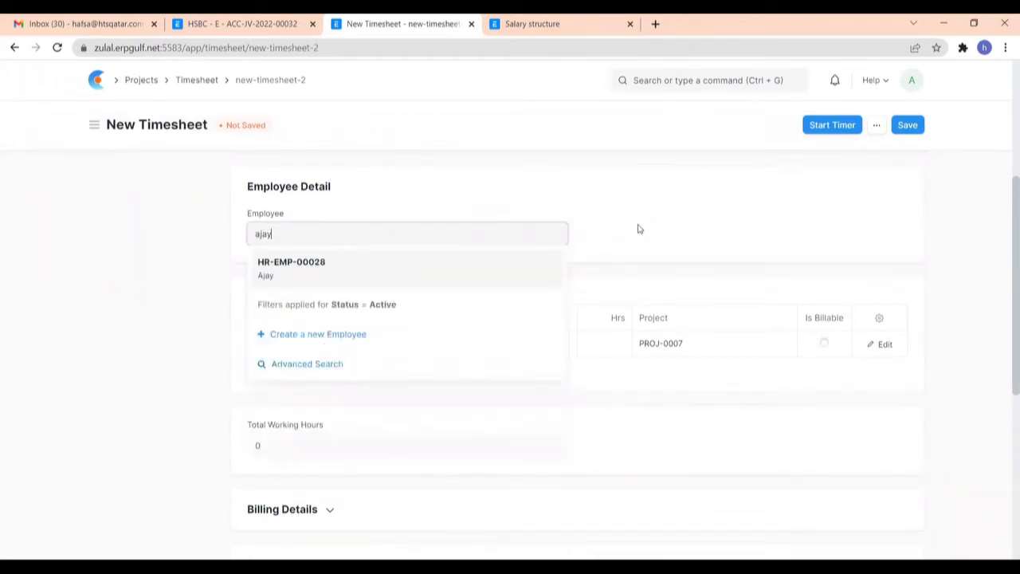
left_click(456, 271)
- Set the activity type of the first time sheet row to Leather cutting
scroll(328, 346, "down", 1)
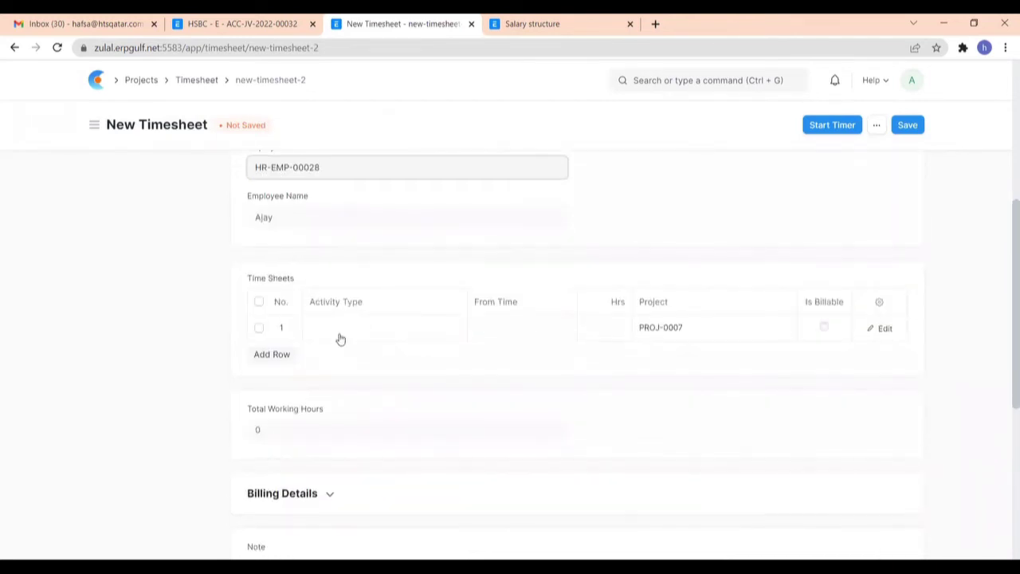
left_click(334, 329)
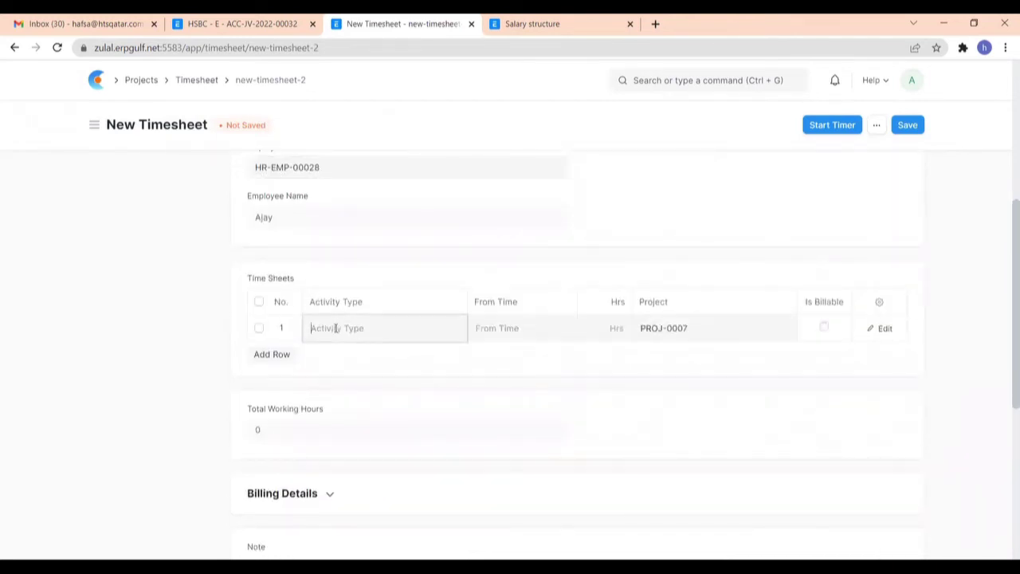
scroll(510, 319, "down", 1)
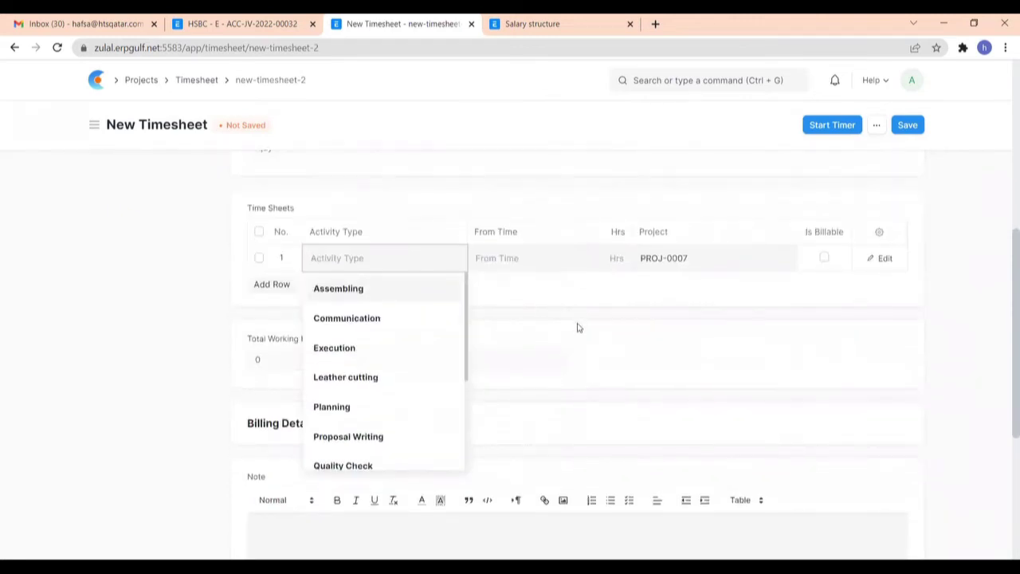
scroll(562, 319, "down", 1)
scroll(567, 299, "up", 3)
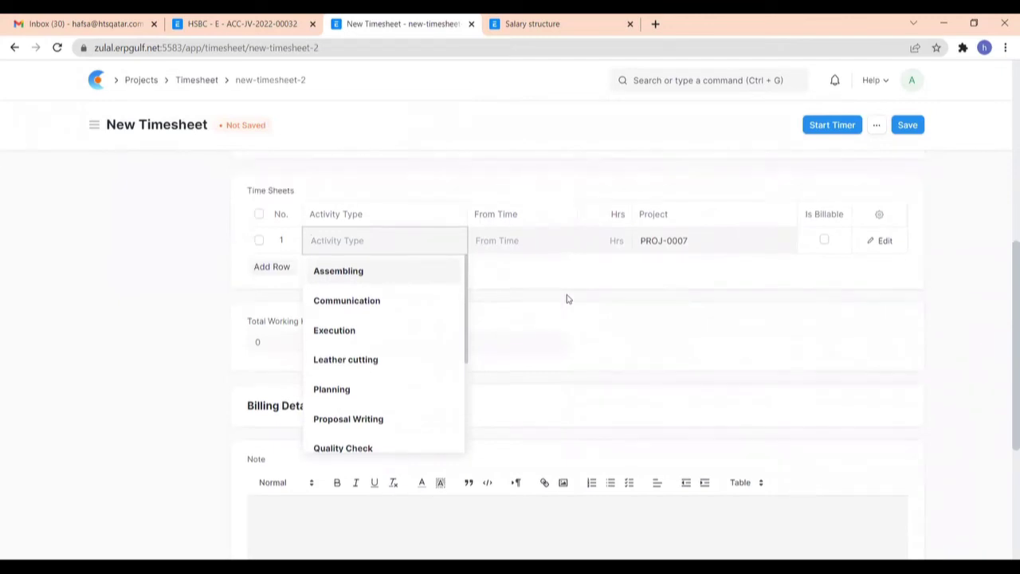
scroll(568, 299, "down", 1)
scroll(567, 299, "down", 3)
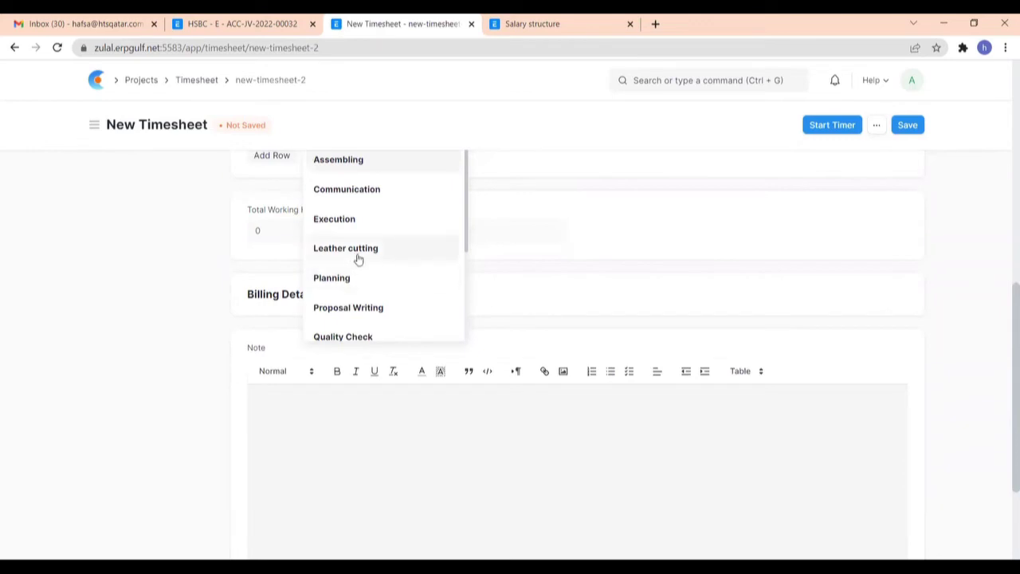
scroll(386, 309, "up", 1)
left_click(381, 316)
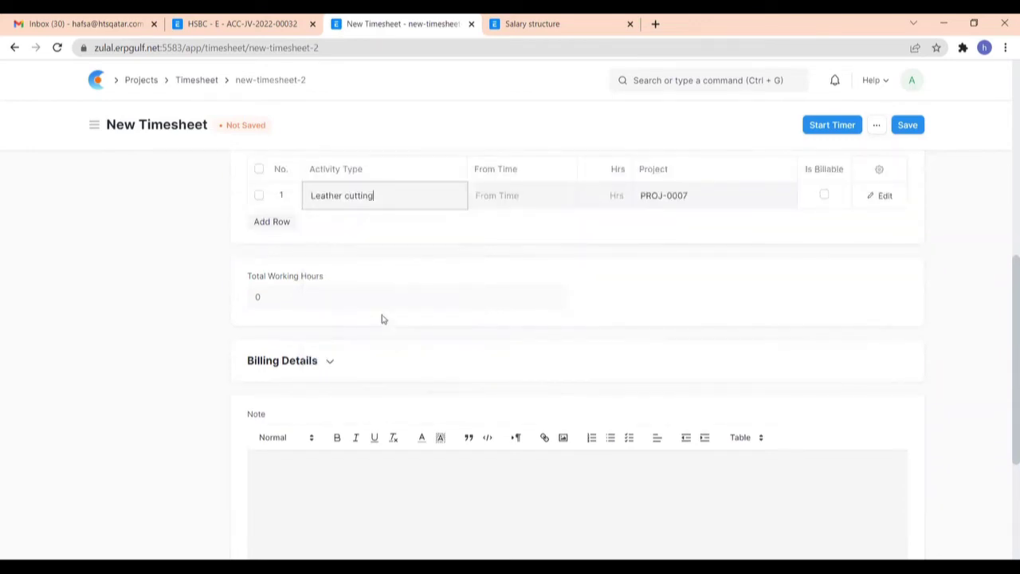
left_click(506, 195)
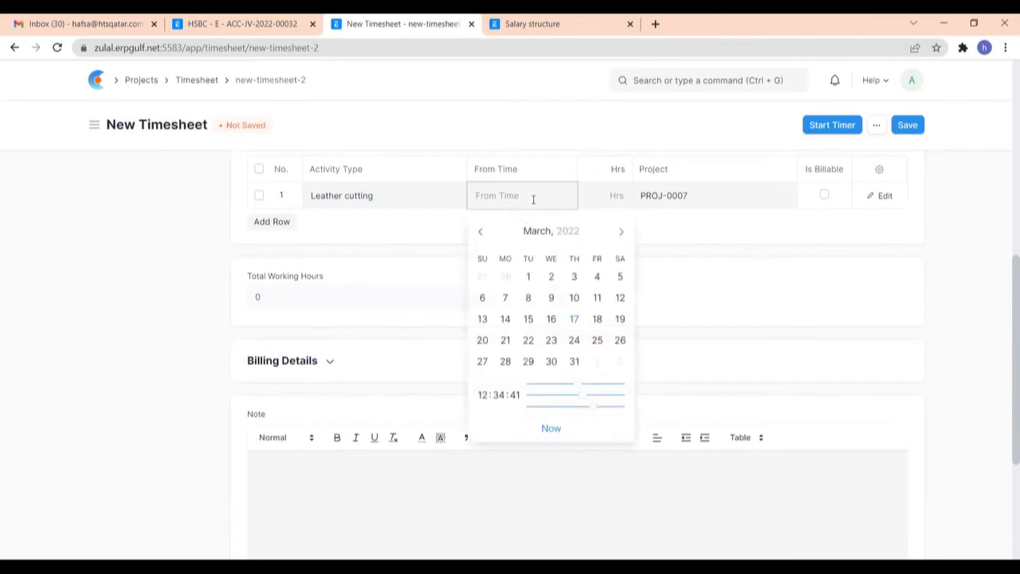
left_click(575, 320)
left_click(574, 319)
left_click(557, 197)
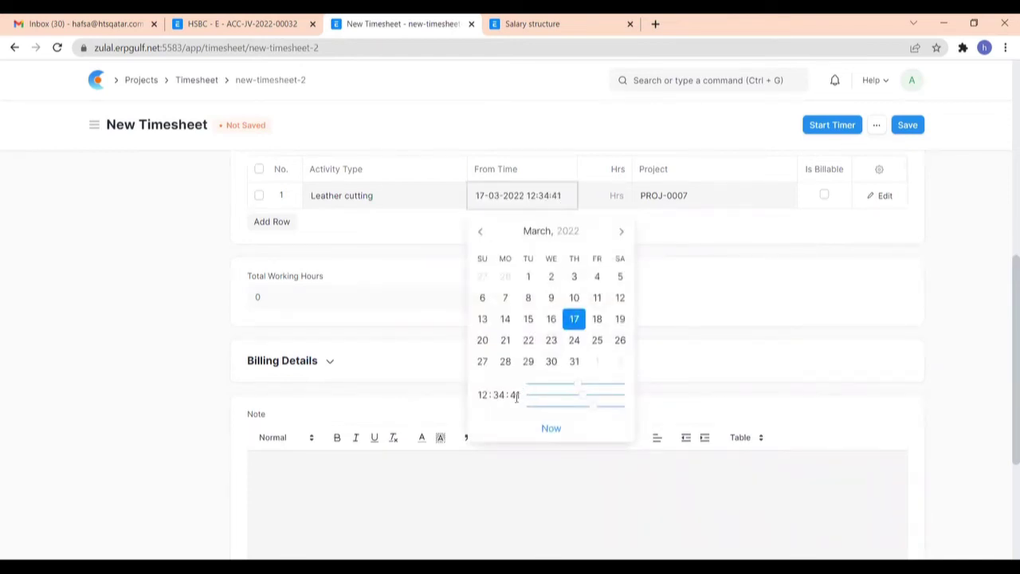
left_click(680, 267)
left_click(614, 194)
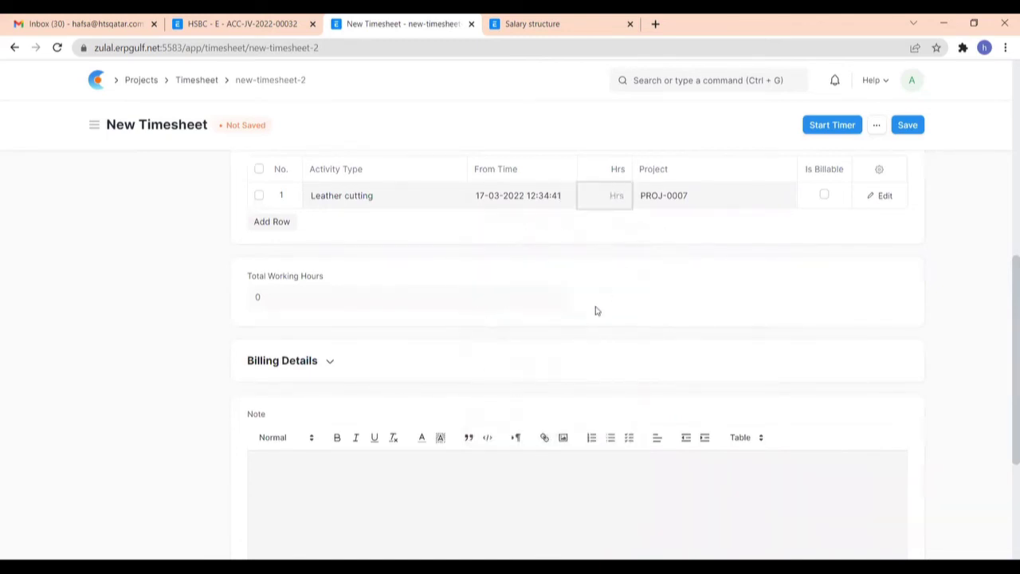
scroll(596, 310, "up", 1)
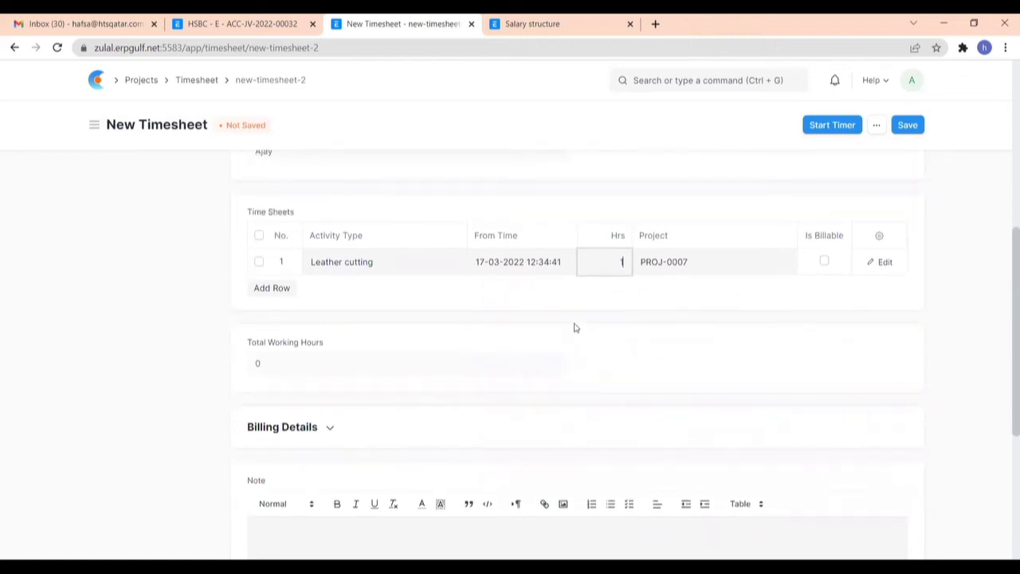
left_click(594, 323)
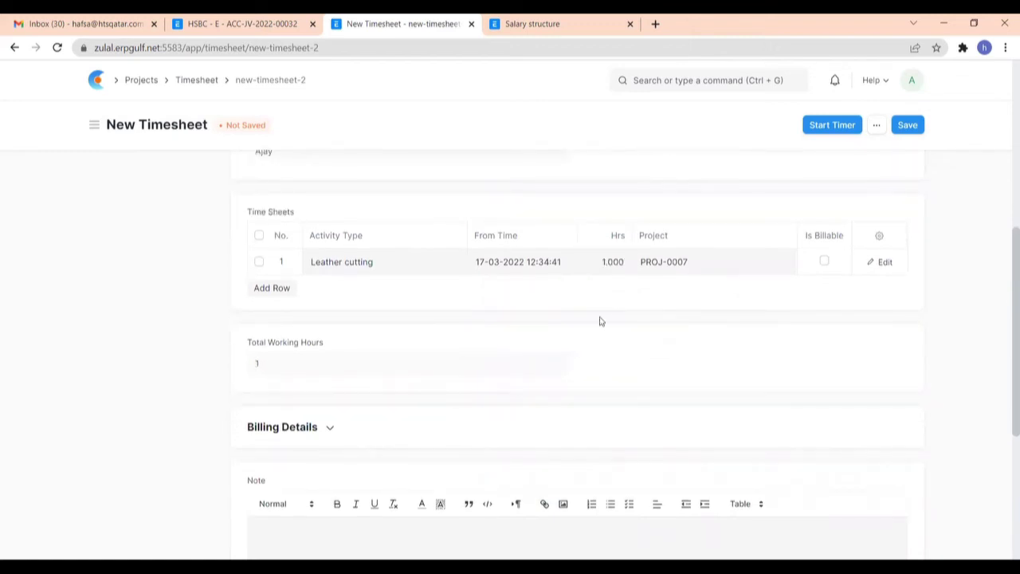
left_click(278, 289)
left_click(343, 295)
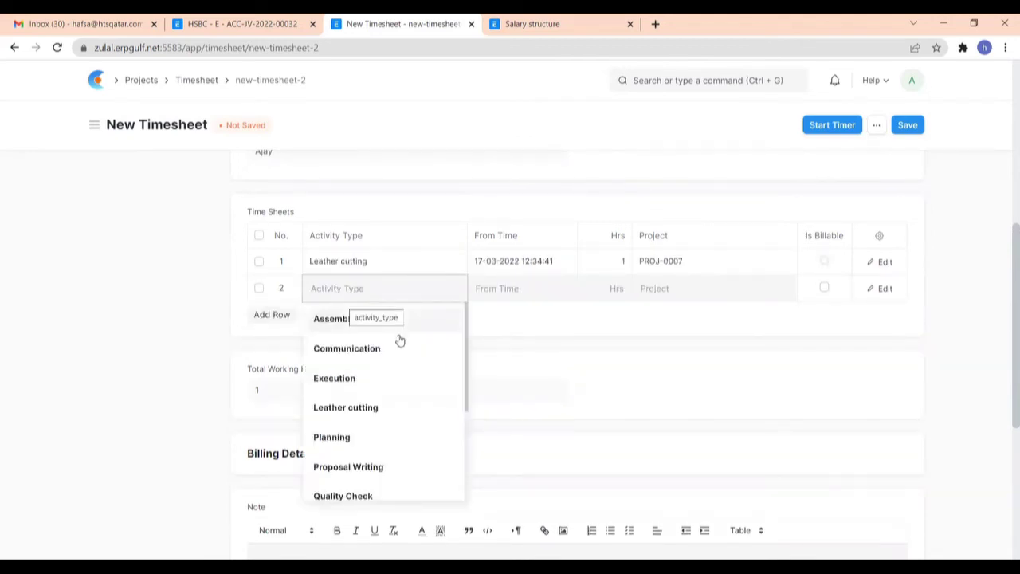
left_click(368, 322)
left_click(519, 289)
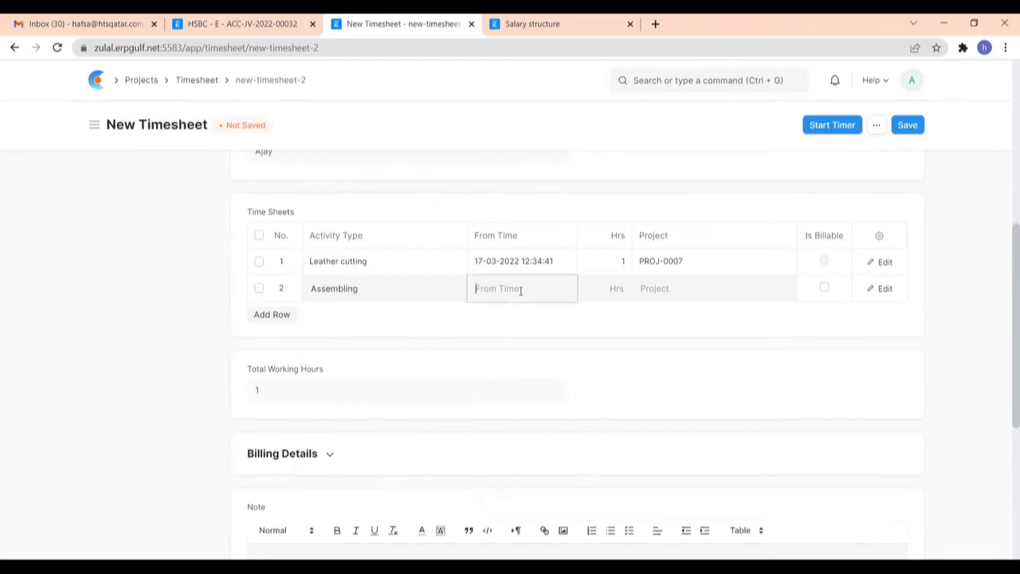
scroll(601, 436, "down", 3)
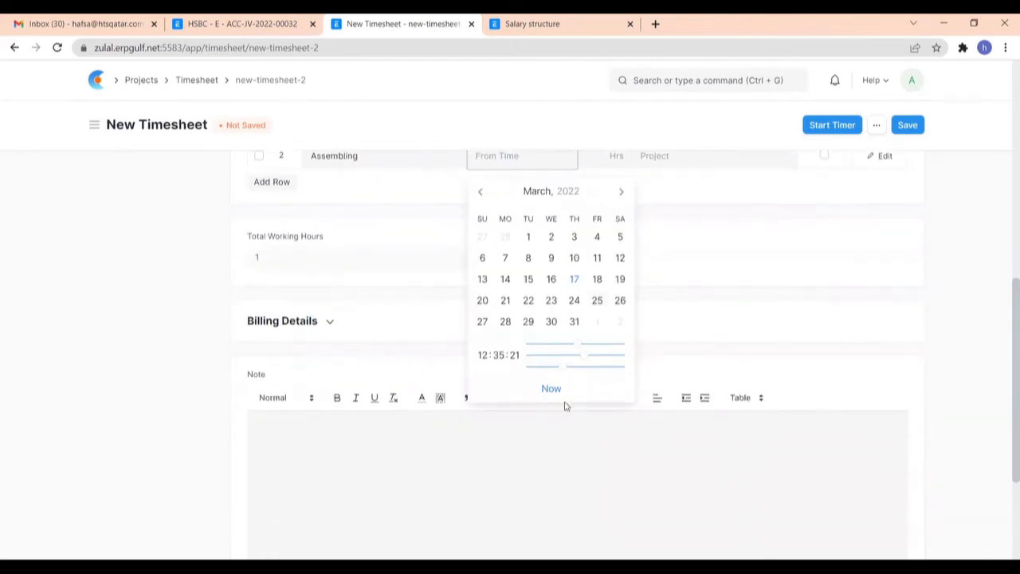
left_click(590, 347)
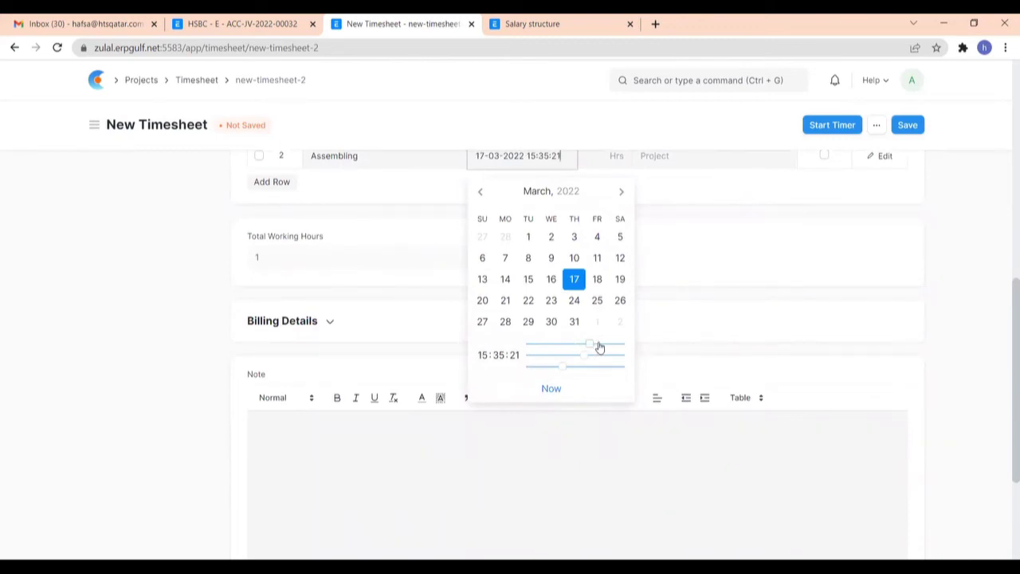
scroll(600, 347, "up", 2)
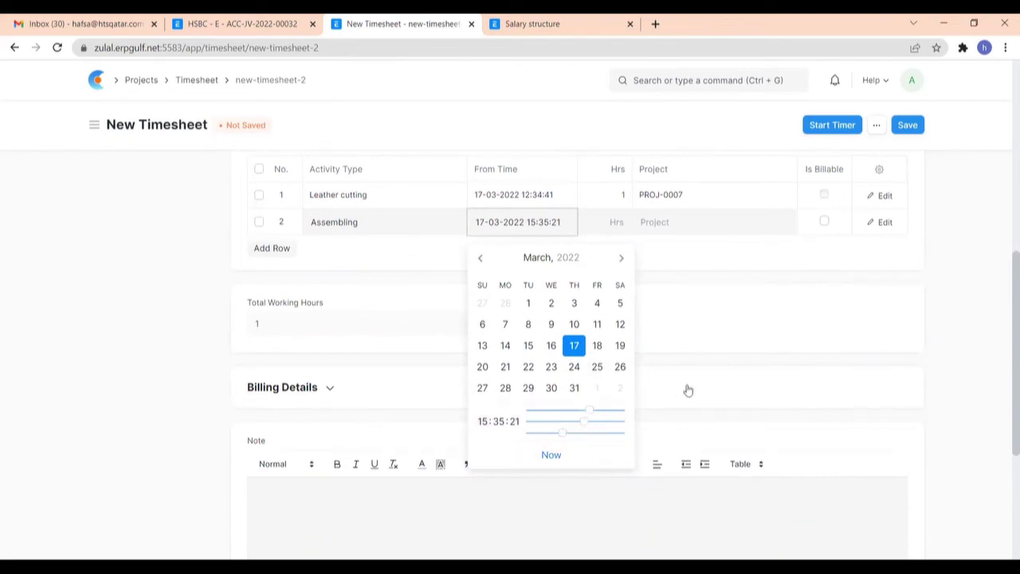
left_click(698, 341)
left_click(621, 222)
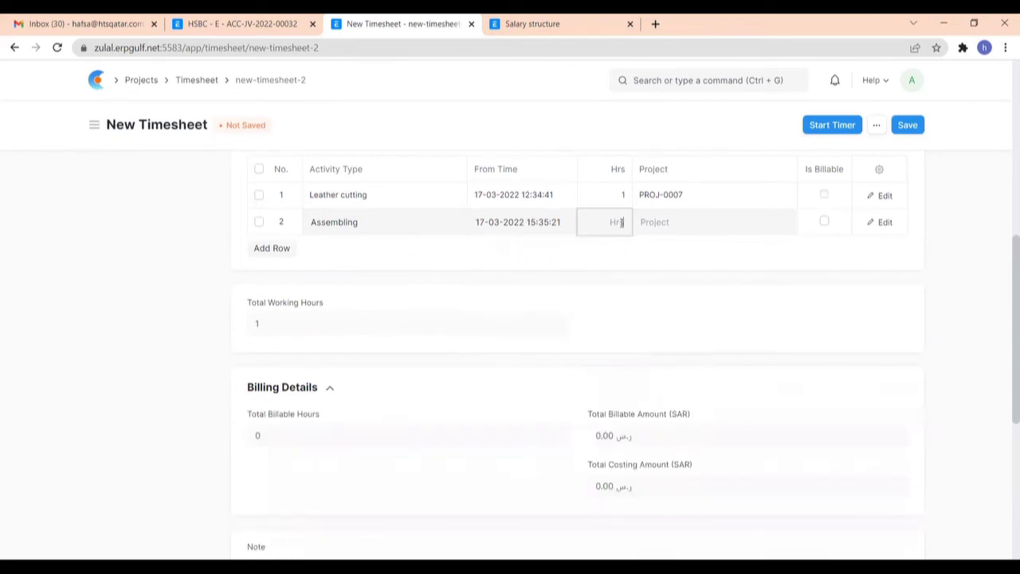
left_click(625, 336)
left_click(275, 248)
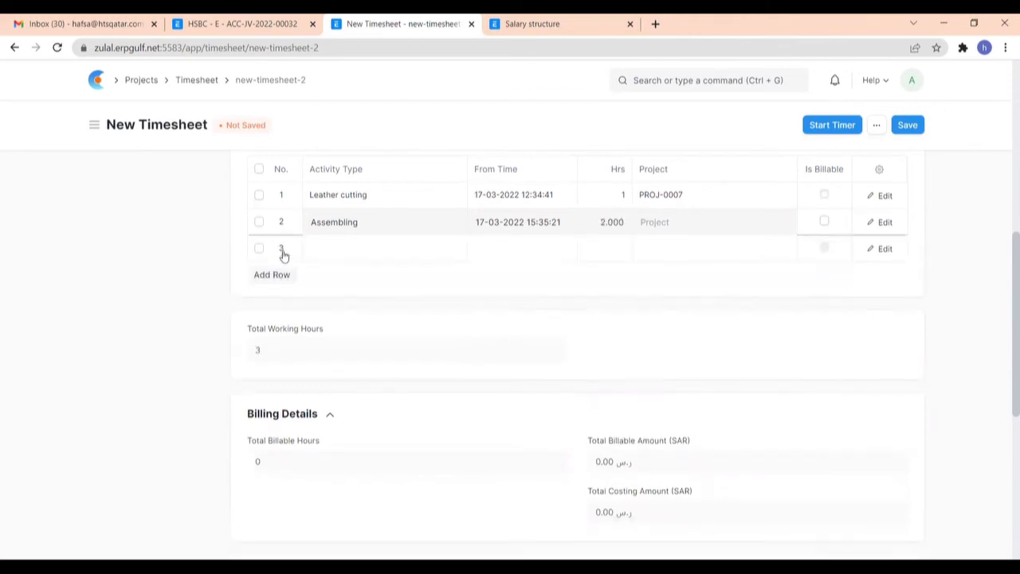
left_click(330, 248)
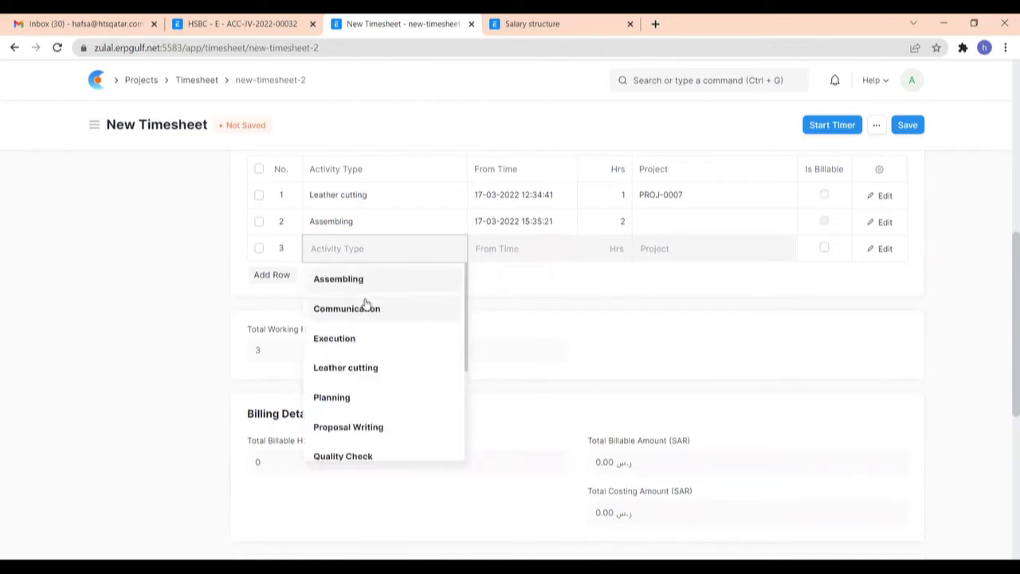
type("q")
left_click(353, 279)
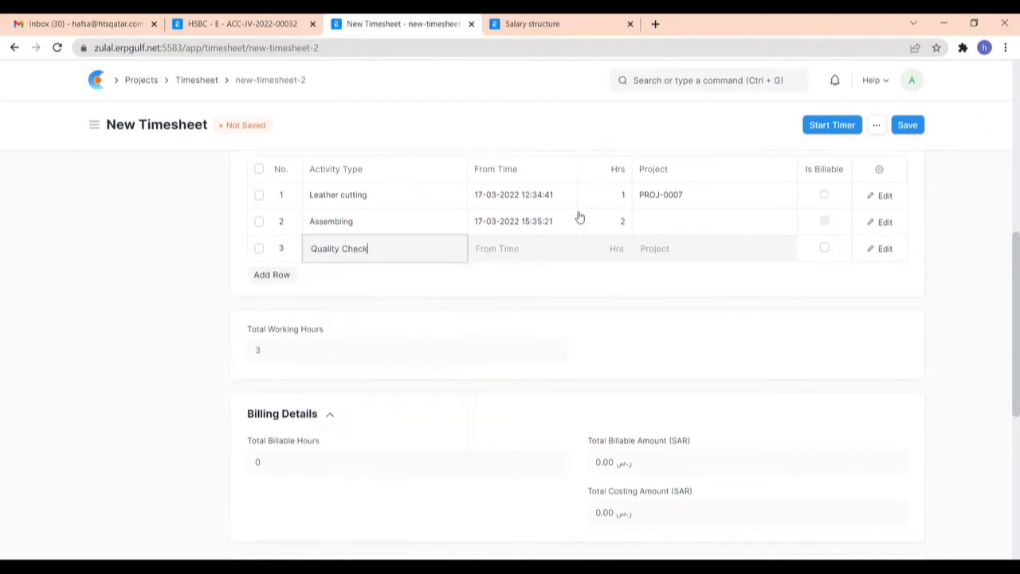
left_click(526, 249)
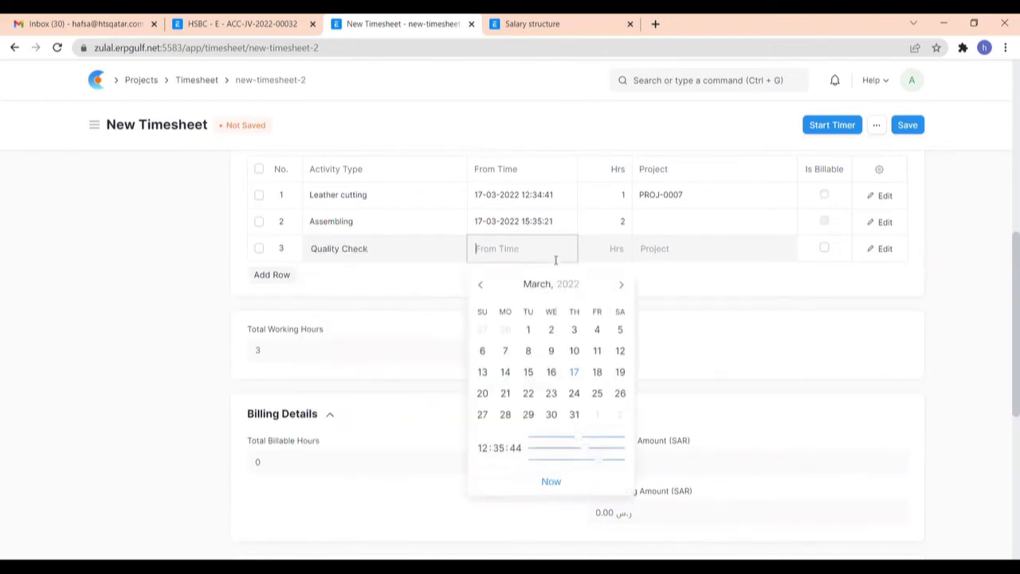
left_click_drag(585, 439, 598, 438)
left_click(594, 440)
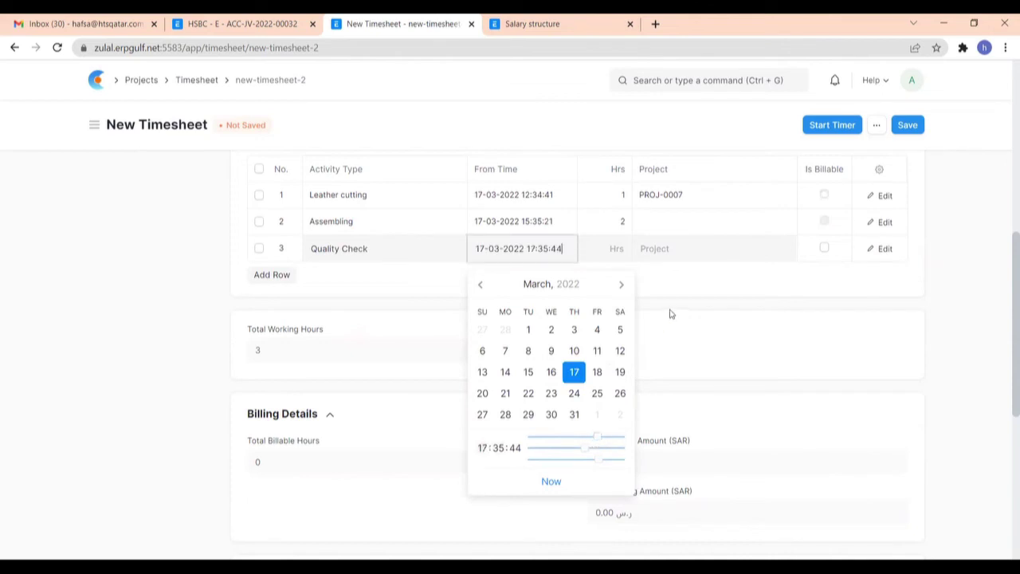
left_click(625, 249)
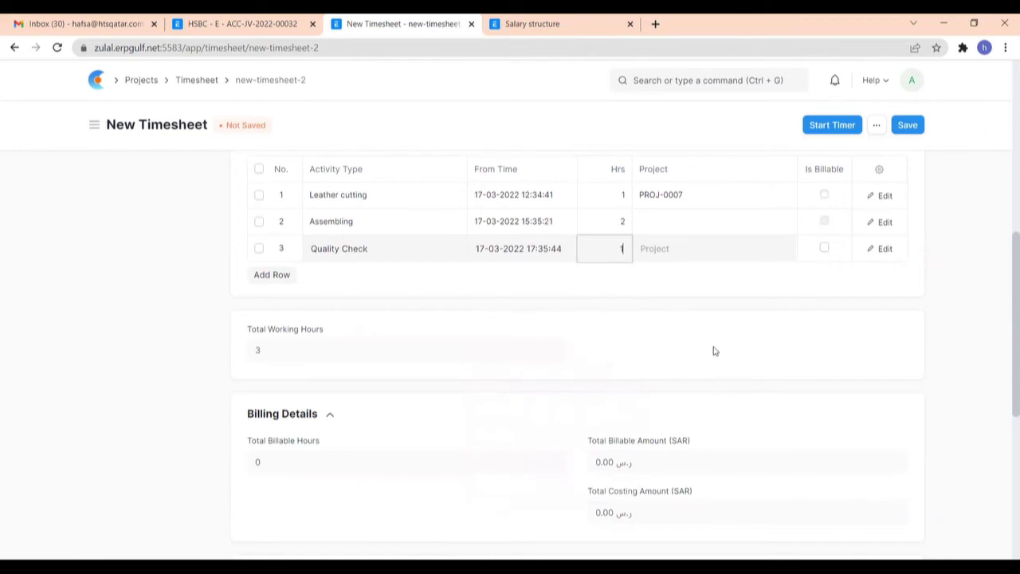
type("1")
left_click(700, 336)
scroll(771, 311, "down", 4)
scroll(771, 311, "up", 2)
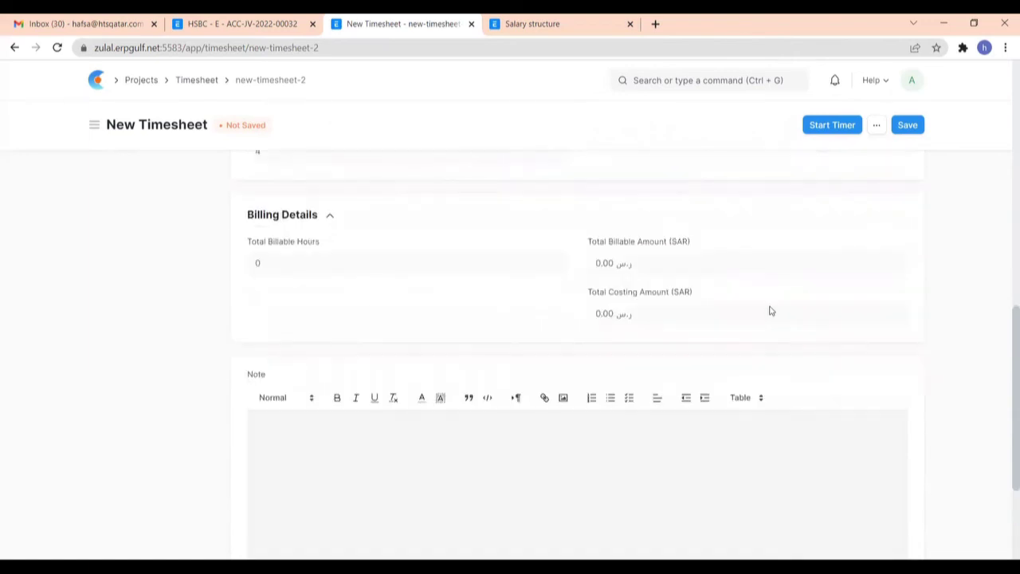
- Save the new timesheet and submit it permanently
scroll(771, 311, "up", 3)
left_click(907, 128)
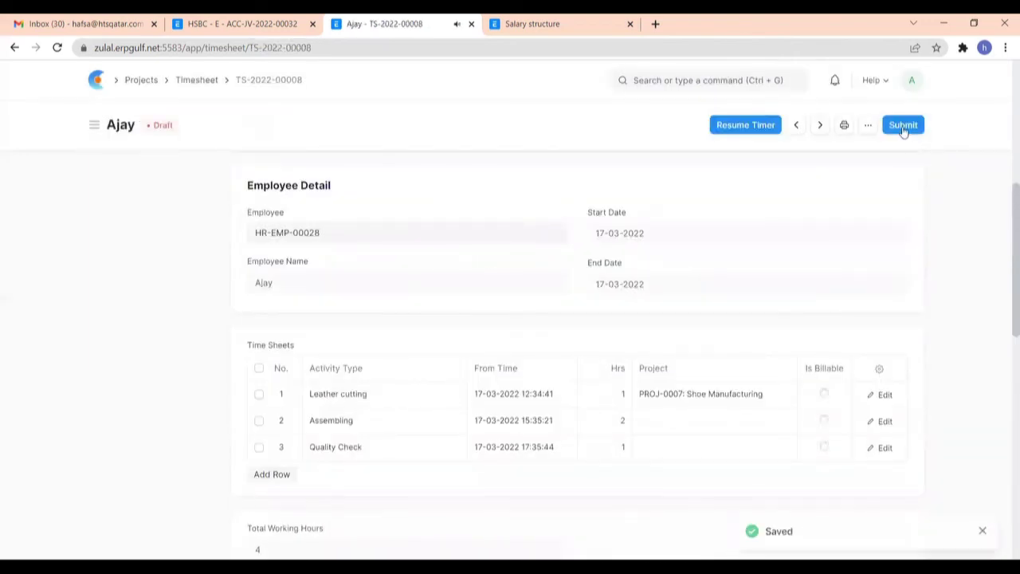
left_click(903, 127)
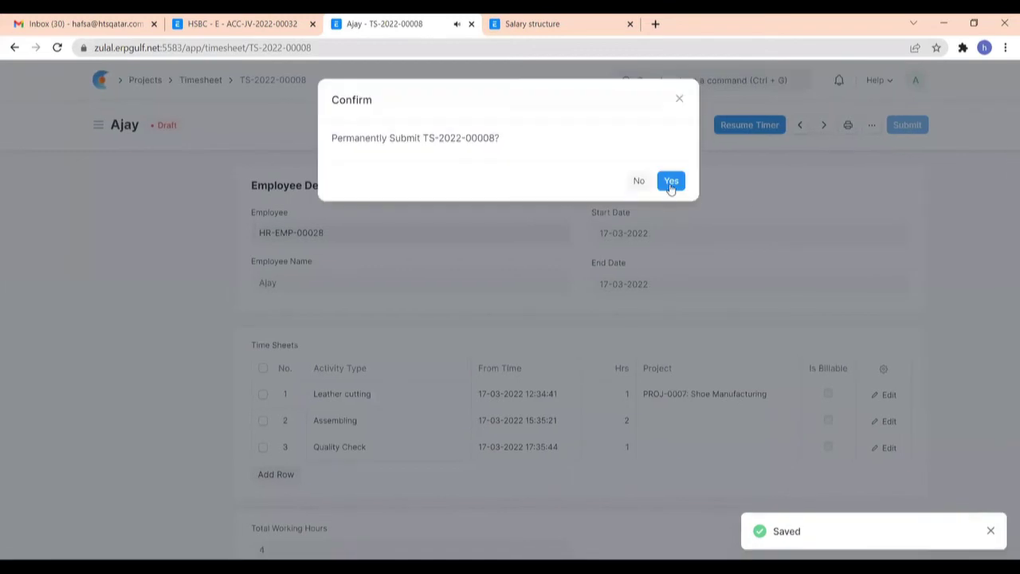
left_click(671, 182)
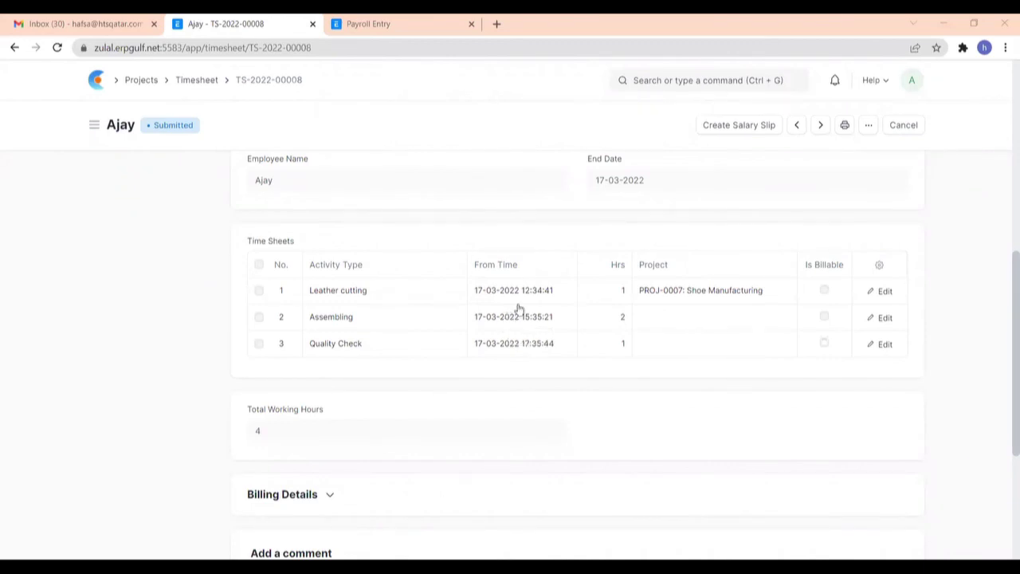
- Switch to the open payroll page and start a new payroll entry from the Payroll Entry list
left_click(368, 22)
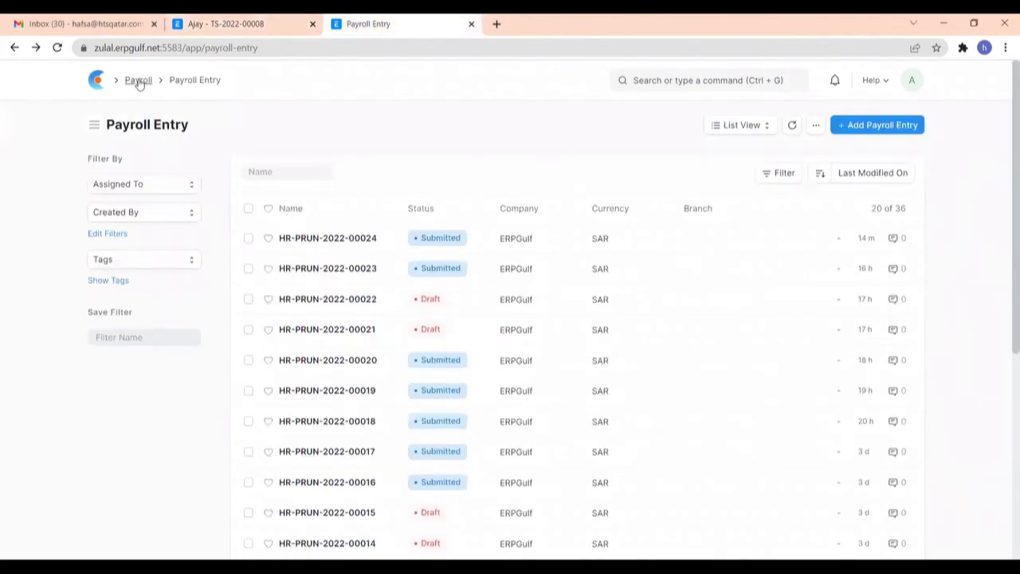
left_click(136, 80)
scroll(455, 323, "down", 1)
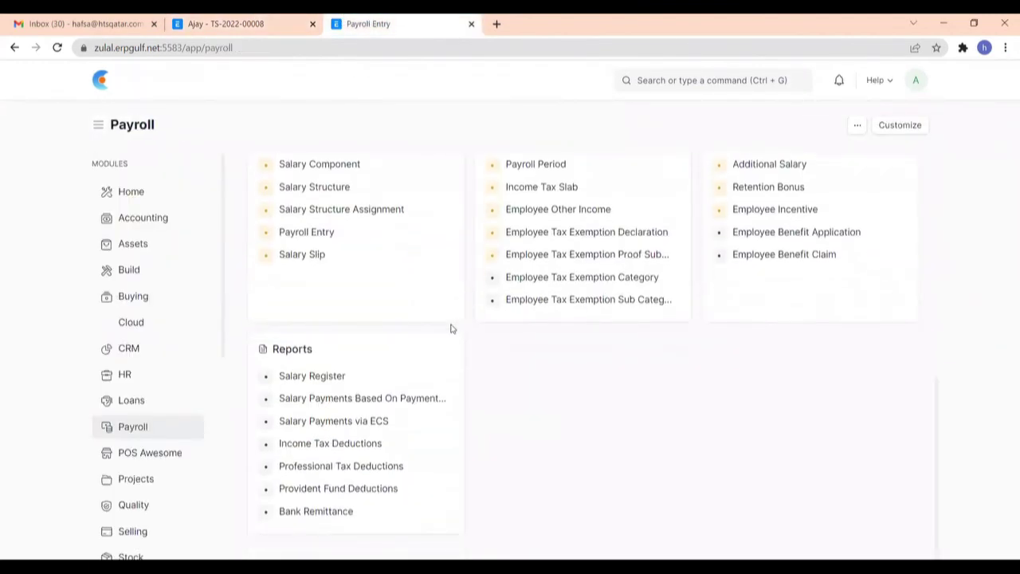
scroll(388, 316, "up", 4)
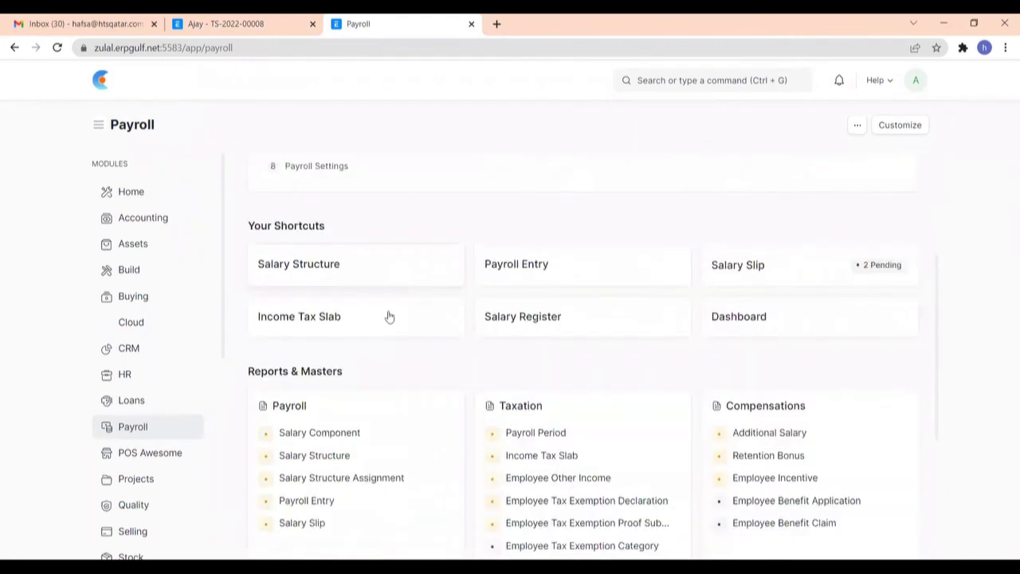
scroll(392, 321, "down", 2)
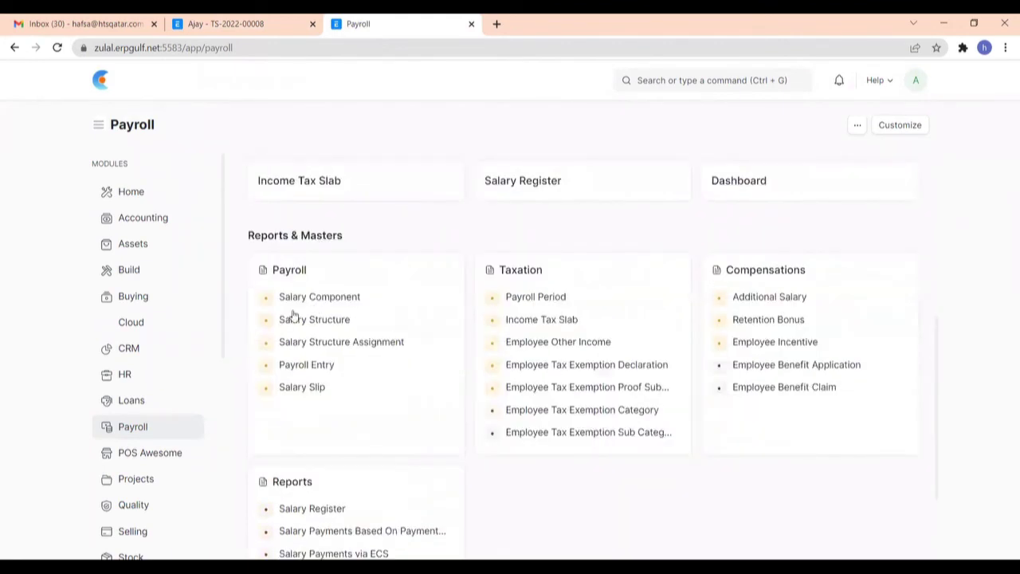
left_click(302, 366)
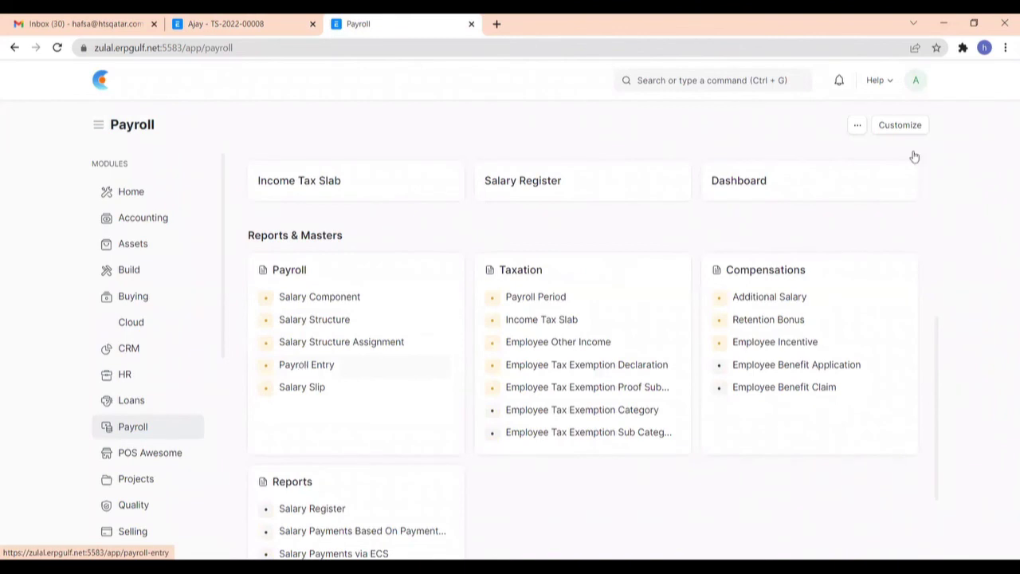
left_click(16, 49)
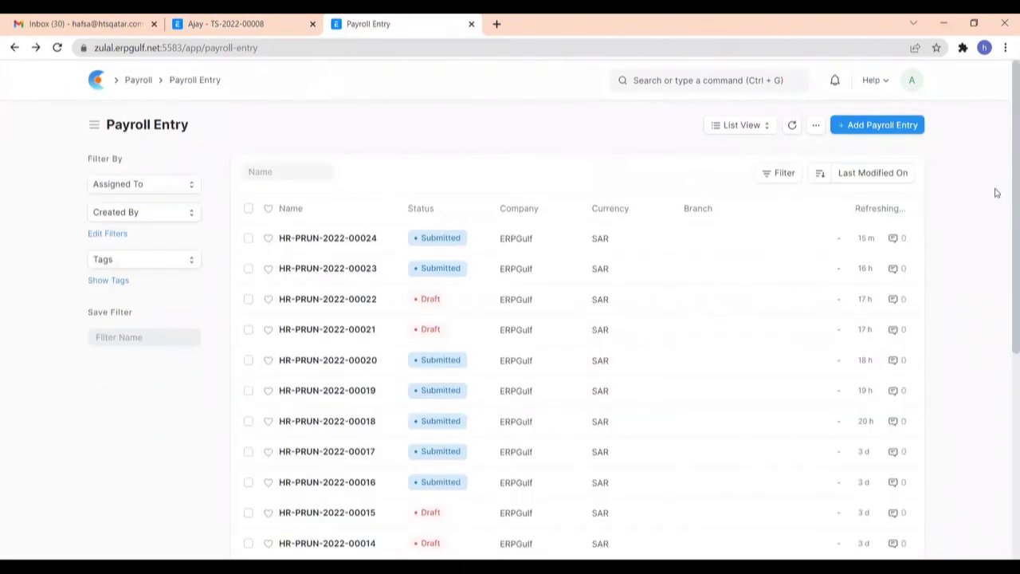
left_click(868, 127)
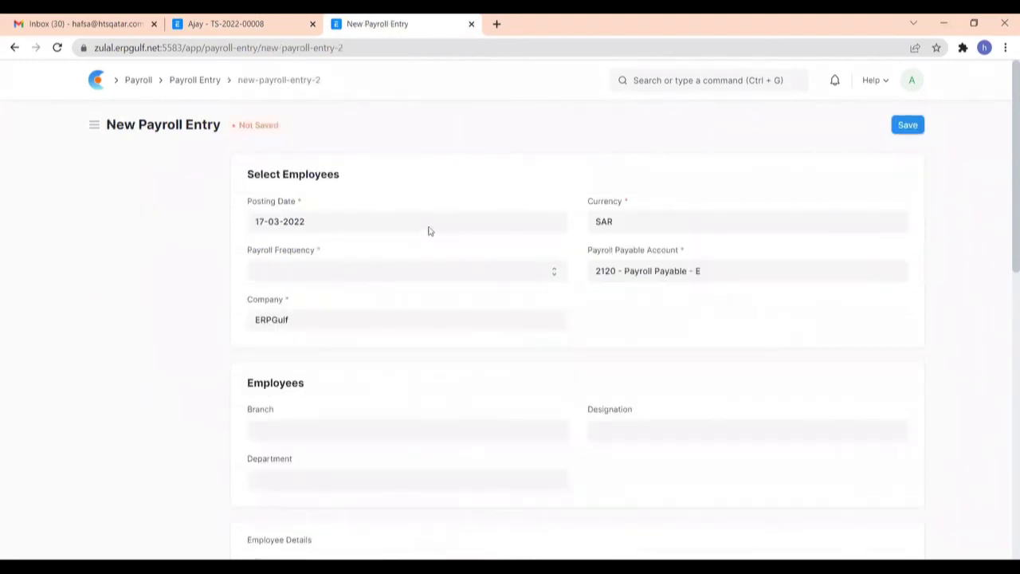
- Set the payroll frequency to Daily and base the salary slip on the timesheet
left_click(320, 222)
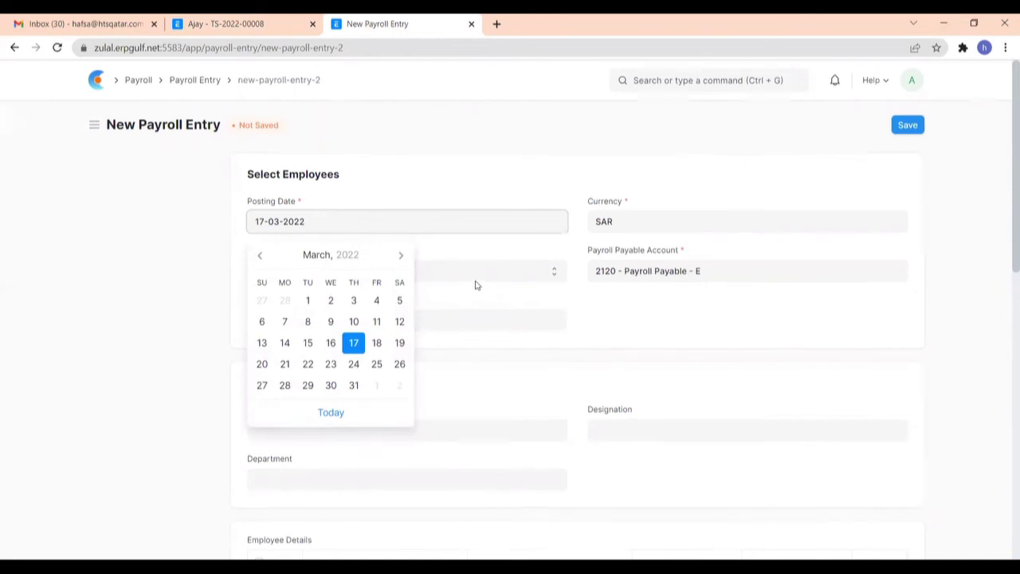
left_click(446, 273)
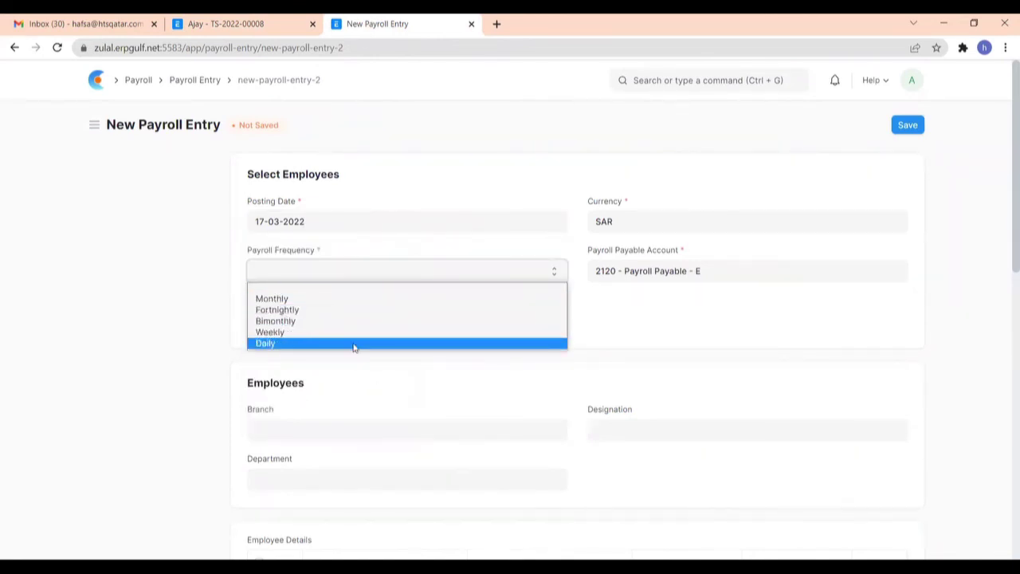
left_click(414, 343)
scroll(565, 353, "down", 3)
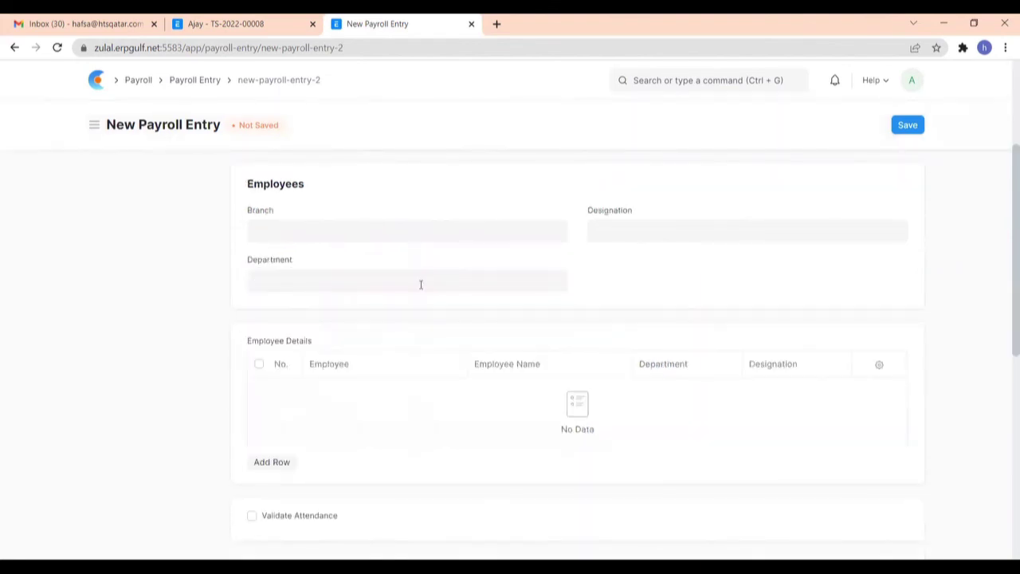
scroll(454, 341, "down", 2)
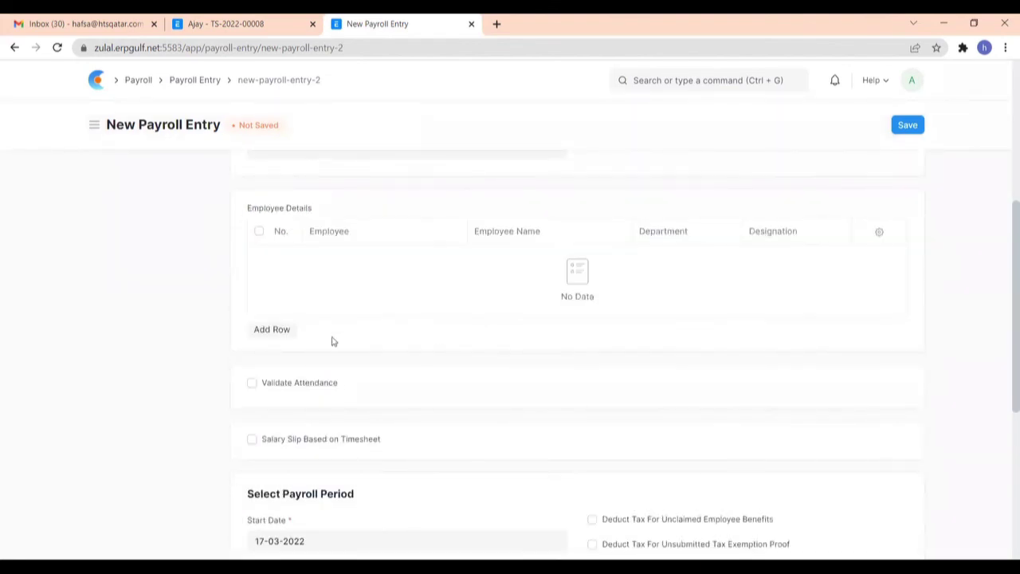
scroll(332, 341, "down", 1)
scroll(333, 342, "down", 2)
scroll(335, 316, "up", 2)
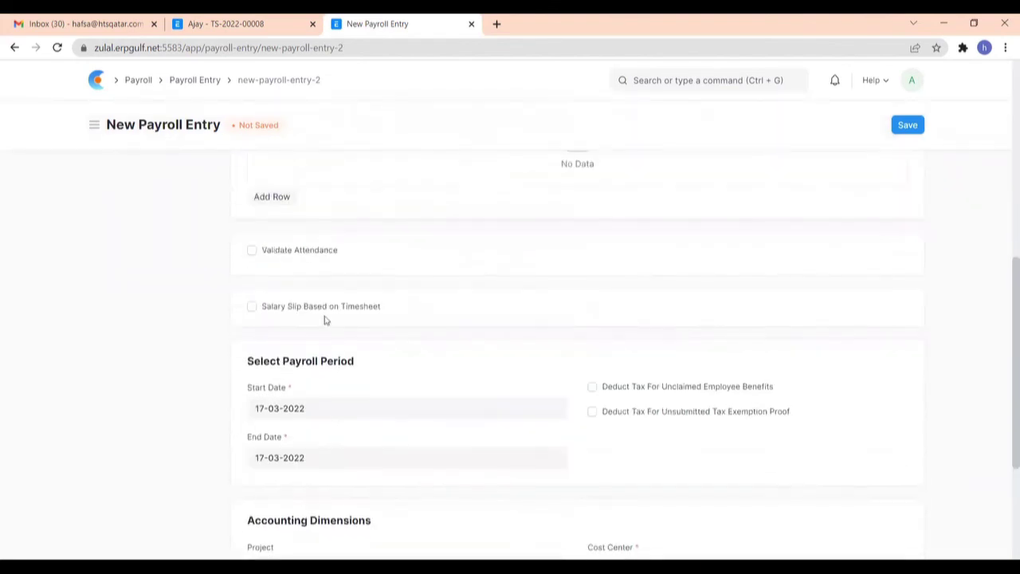
left_click(253, 311)
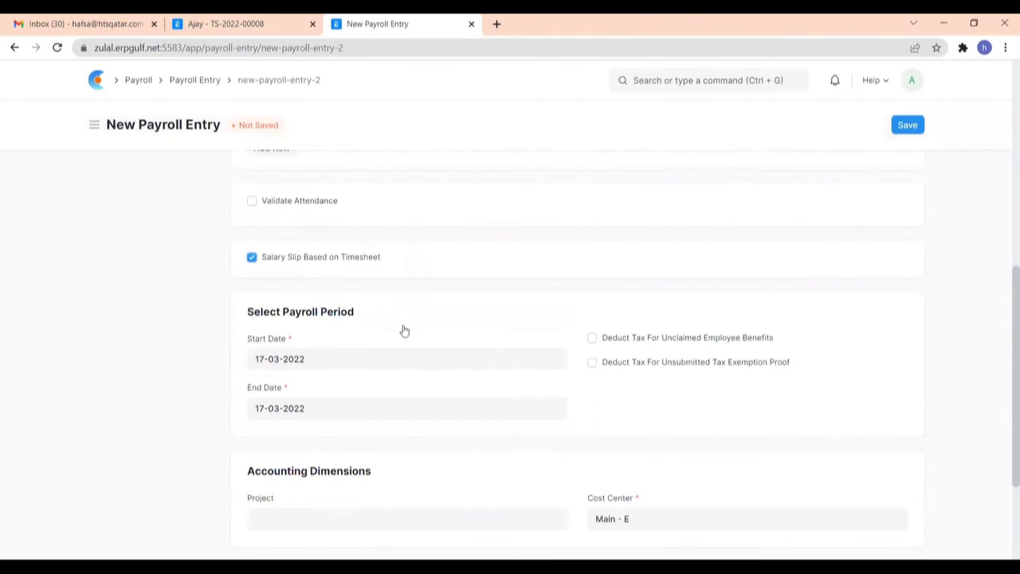
- Set the project in the payroll entry's accounting dimensions to PROJ-0007
scroll(295, 361, "up", 3)
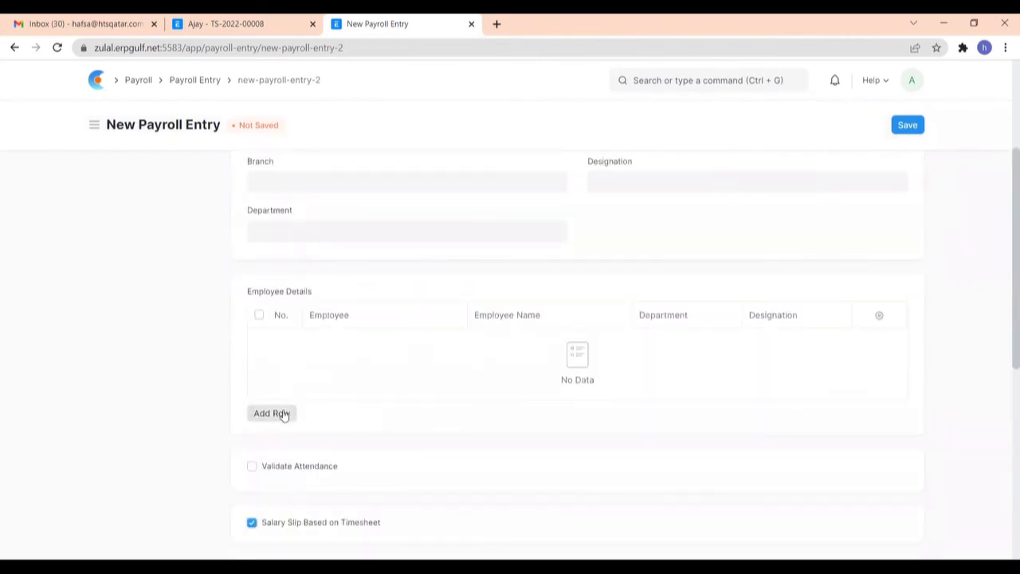
scroll(331, 369, "down", 5)
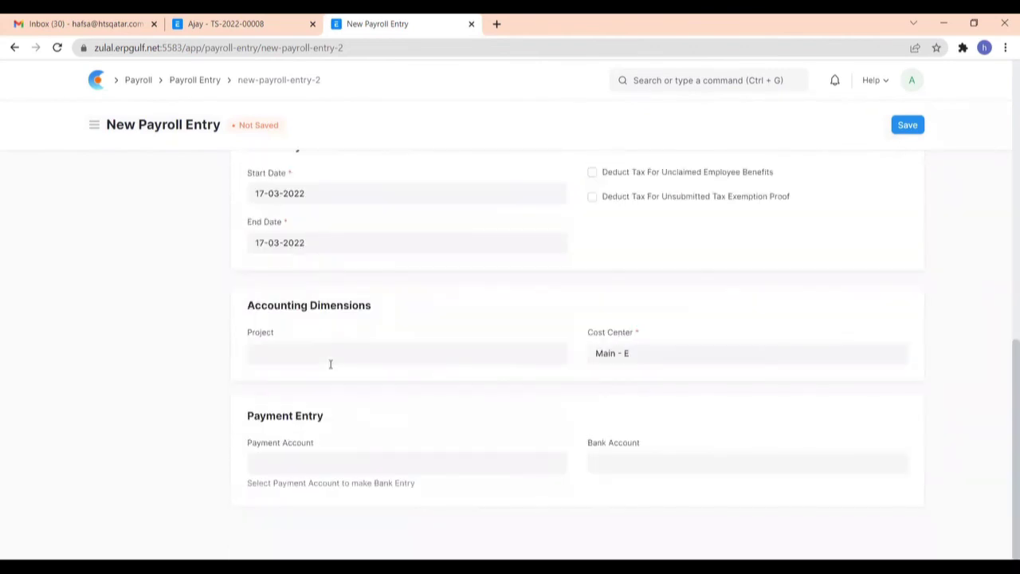
left_click(331, 360)
scroll(489, 403, "down", 3)
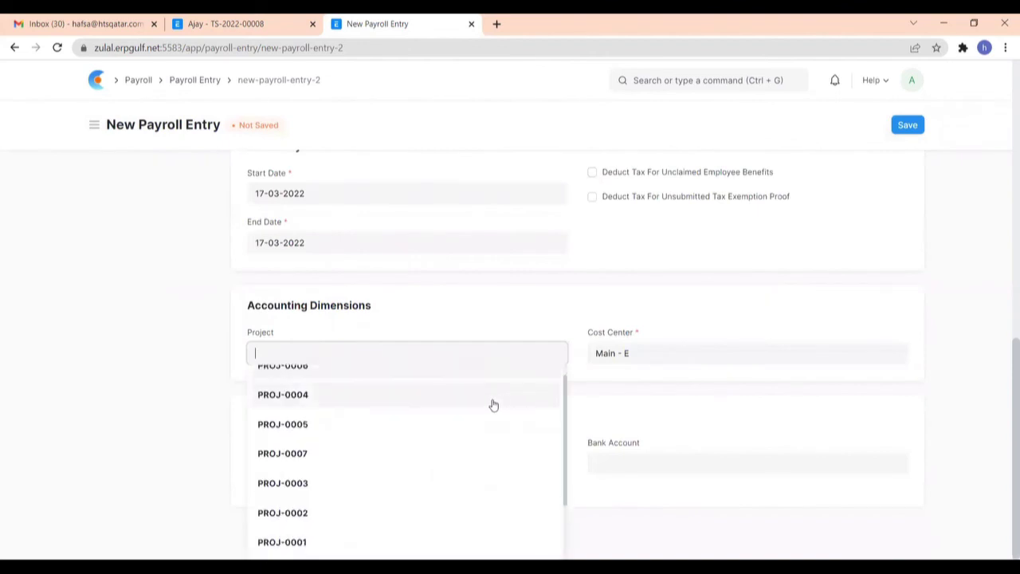
left_click(341, 404)
- Add a row to the payroll entry's employee details for the employee whose timesheet was submitted
scroll(479, 328, "up", 1)
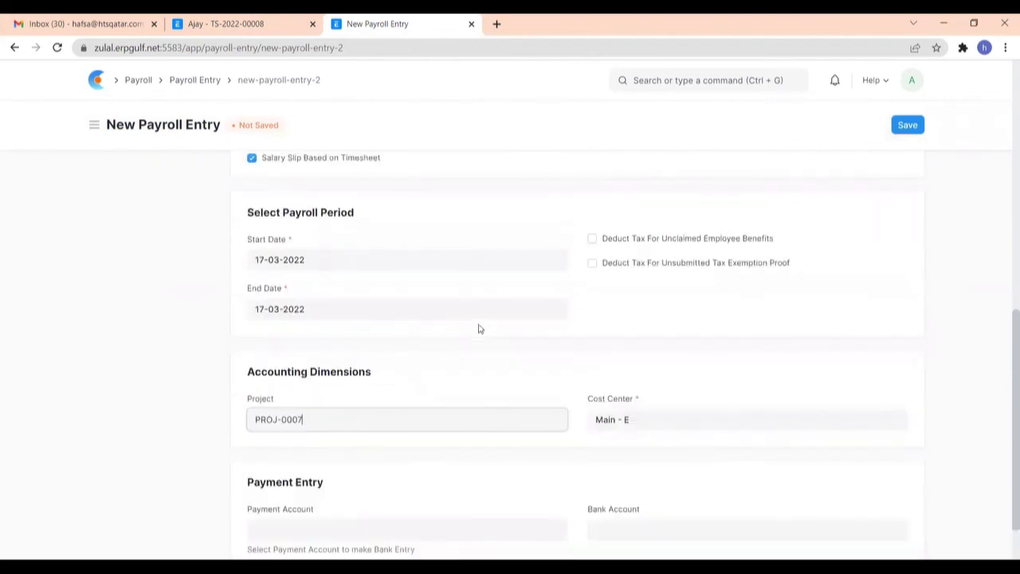
scroll(479, 329, "up", 2)
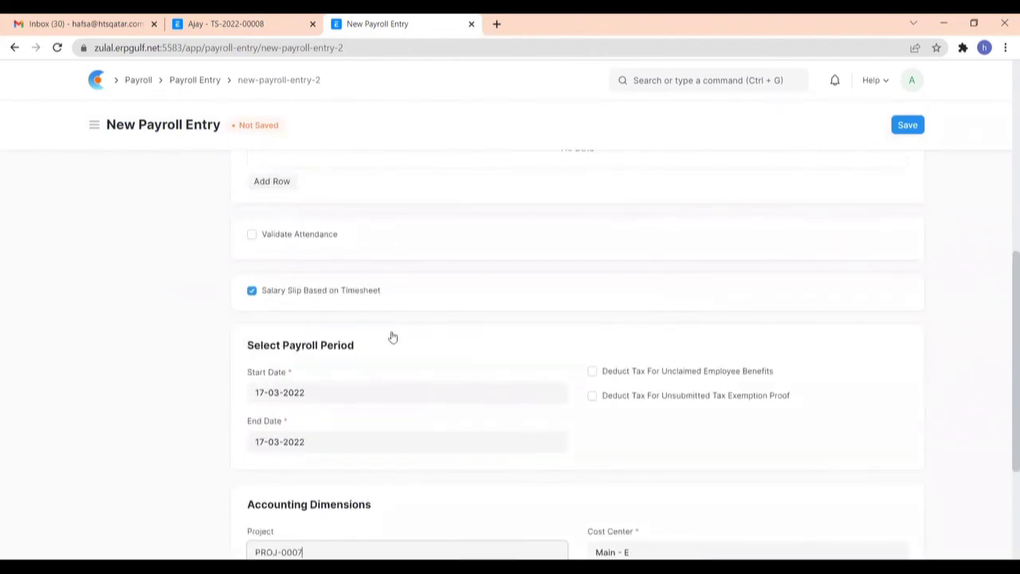
scroll(343, 316, "up", 2)
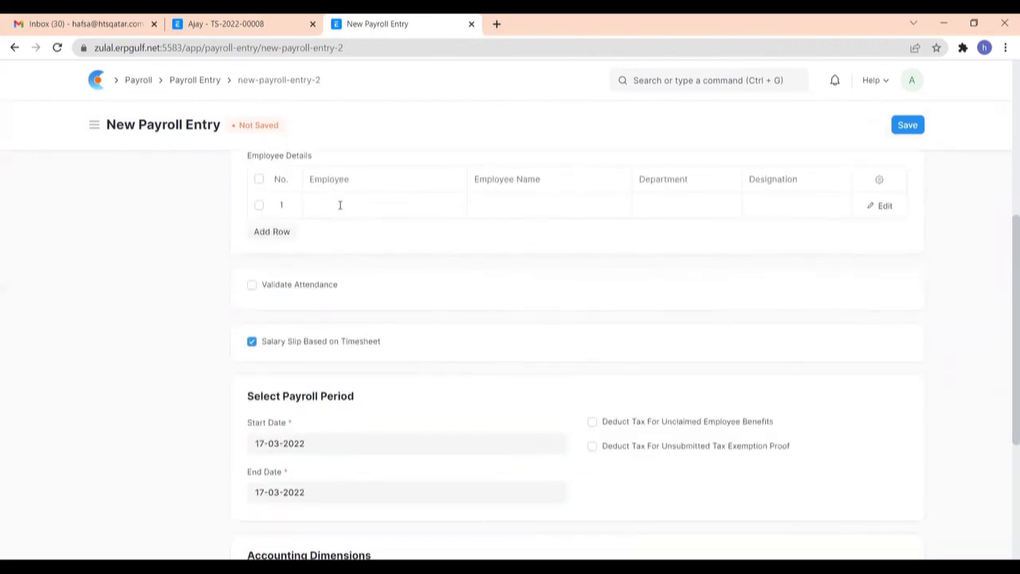
left_click(340, 205)
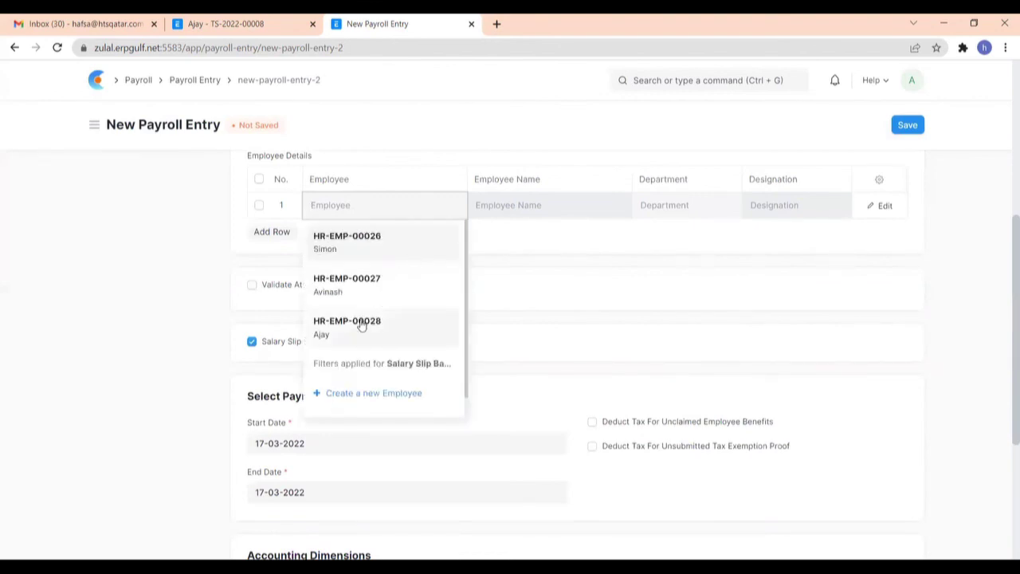
left_click(359, 323)
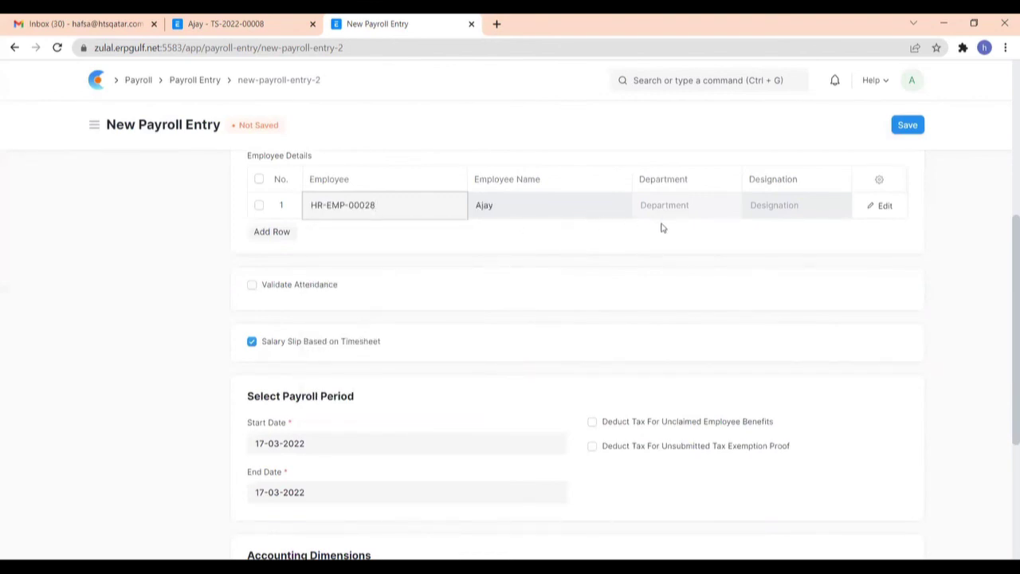
- Set the payment account of the payroll entry to HSBC - E
scroll(649, 307, "down", 3)
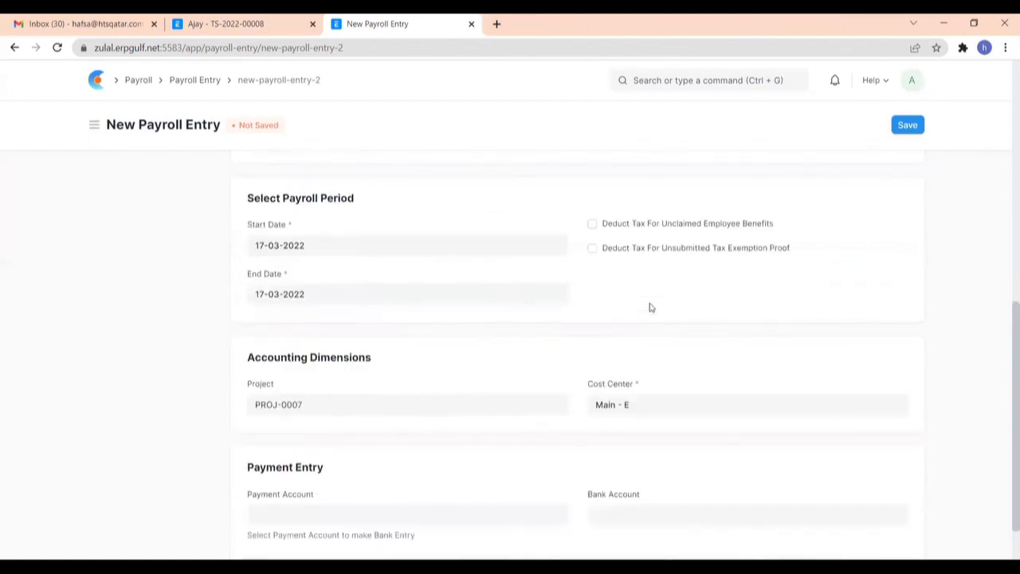
scroll(649, 309, "down", 1)
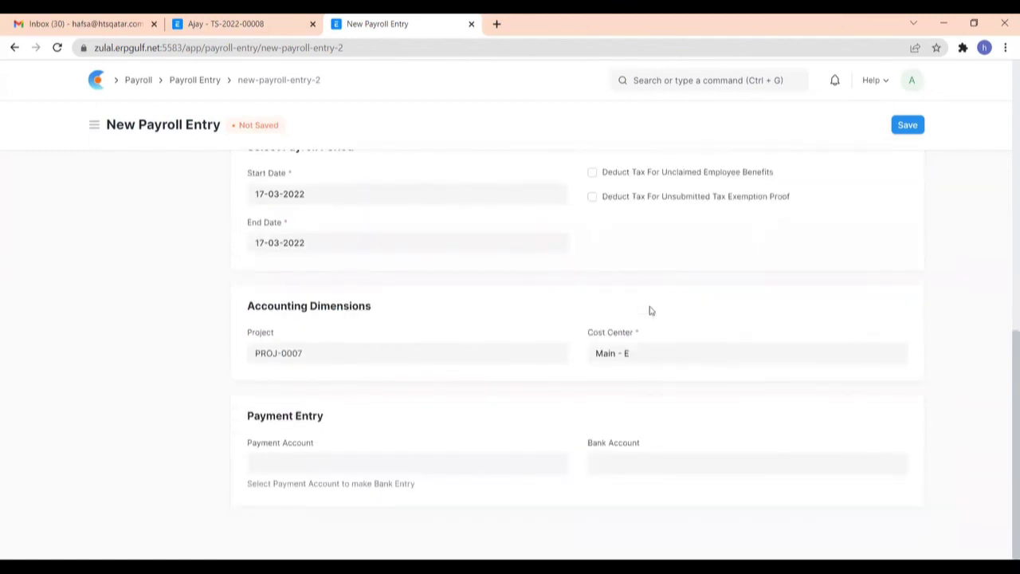
left_click(288, 455)
scroll(603, 366, "down", 2)
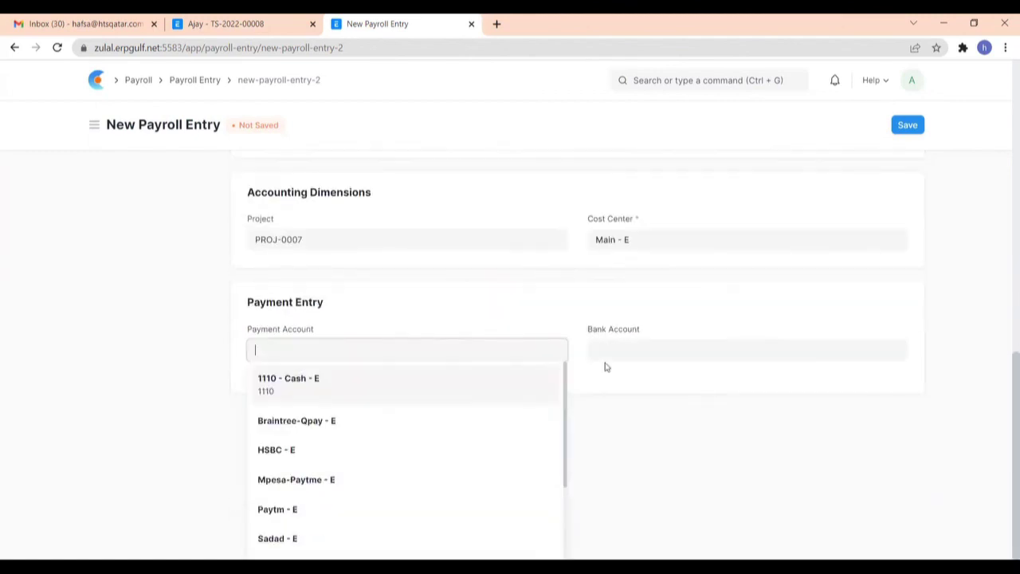
left_click(294, 451)
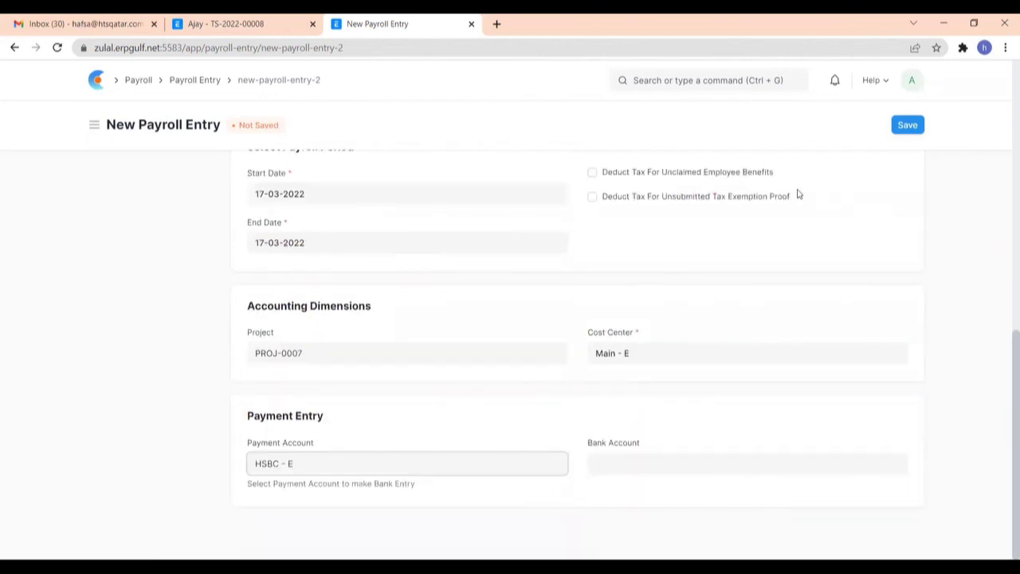
- Save the payroll entry and create its salary slip
scroll(798, 193, "up", 4)
left_click(907, 130)
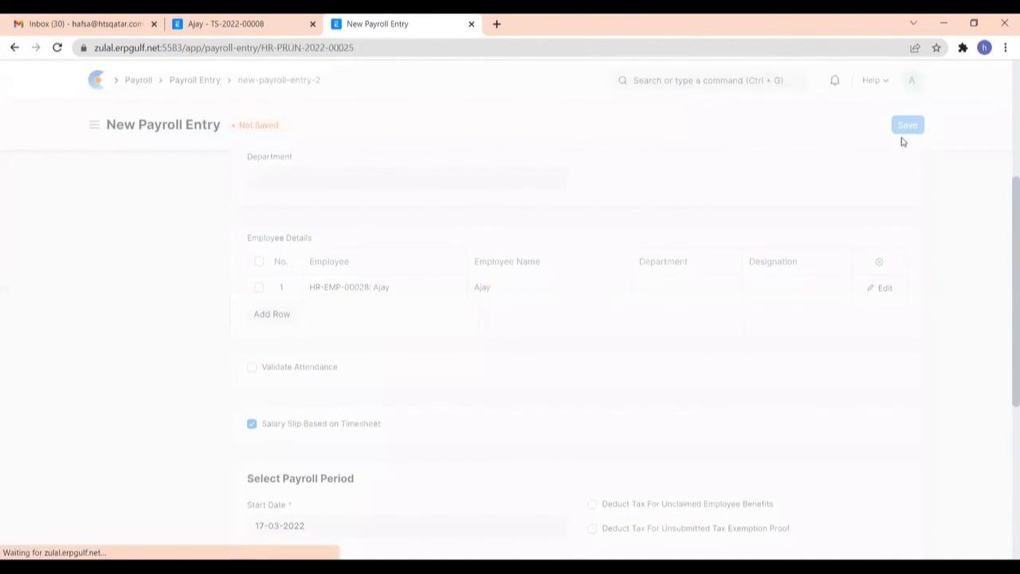
left_click(868, 127)
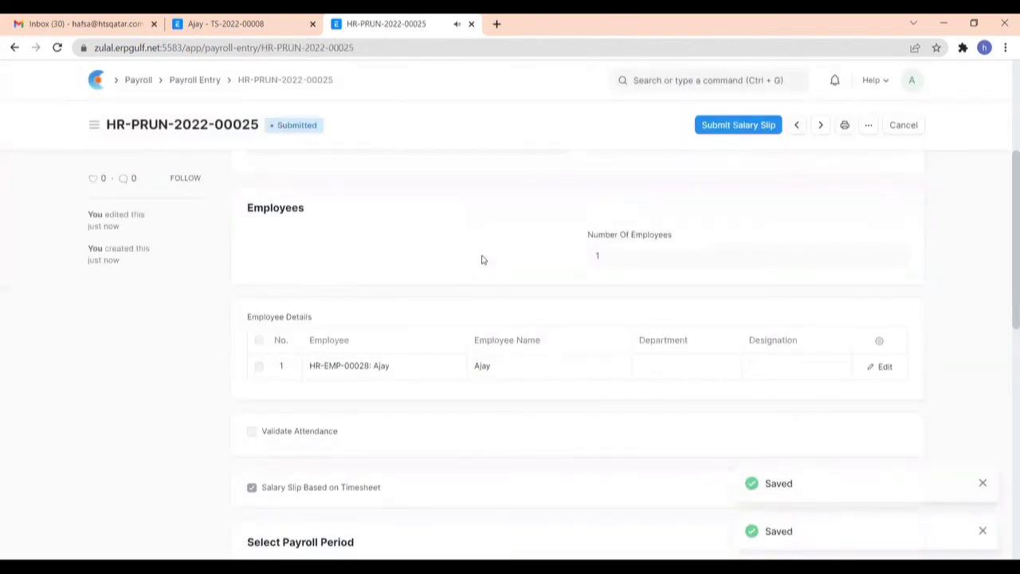
- Open the draft salary slip linked to the payroll entry and examine its timesheet, working hours and hour rate
scroll(320, 357, "up", 3)
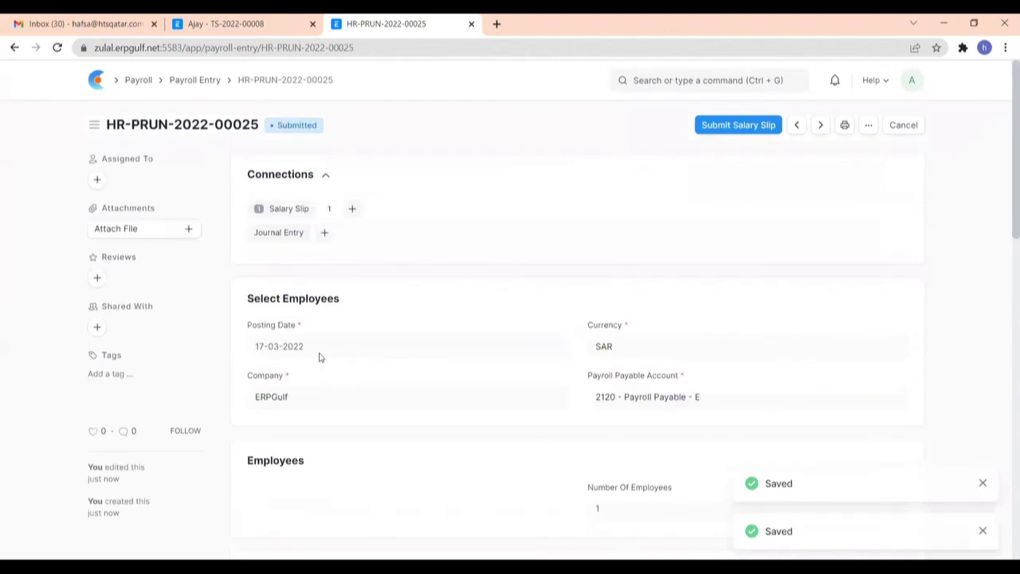
left_click(287, 210)
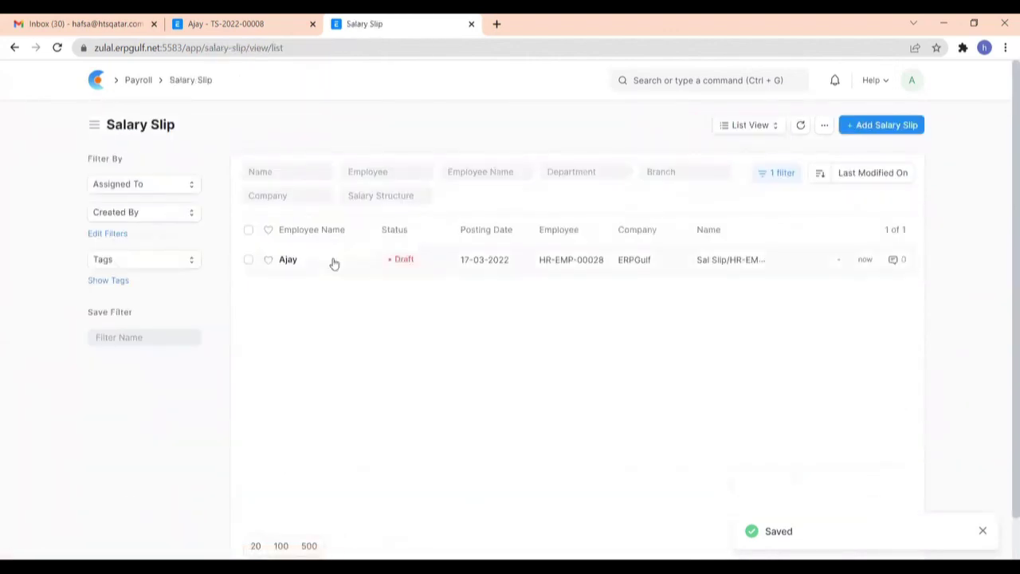
left_click(334, 263)
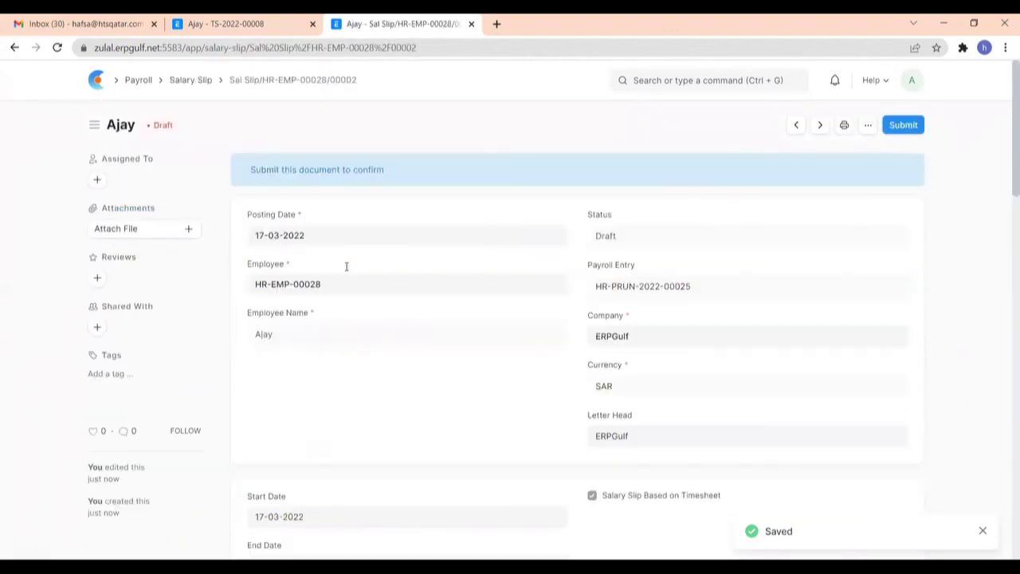
scroll(486, 274, "down", 10)
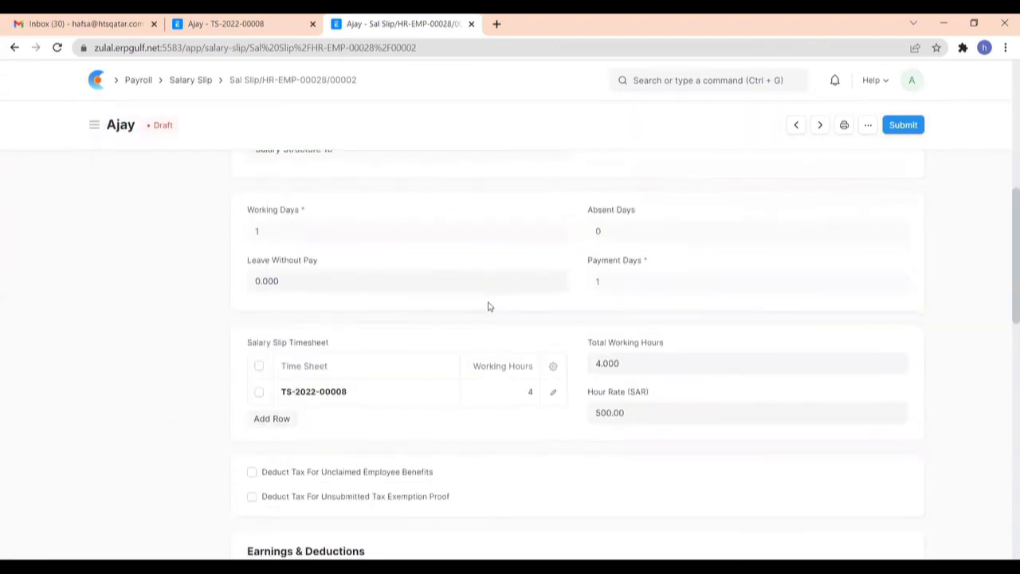
scroll(541, 285, "up", 2)
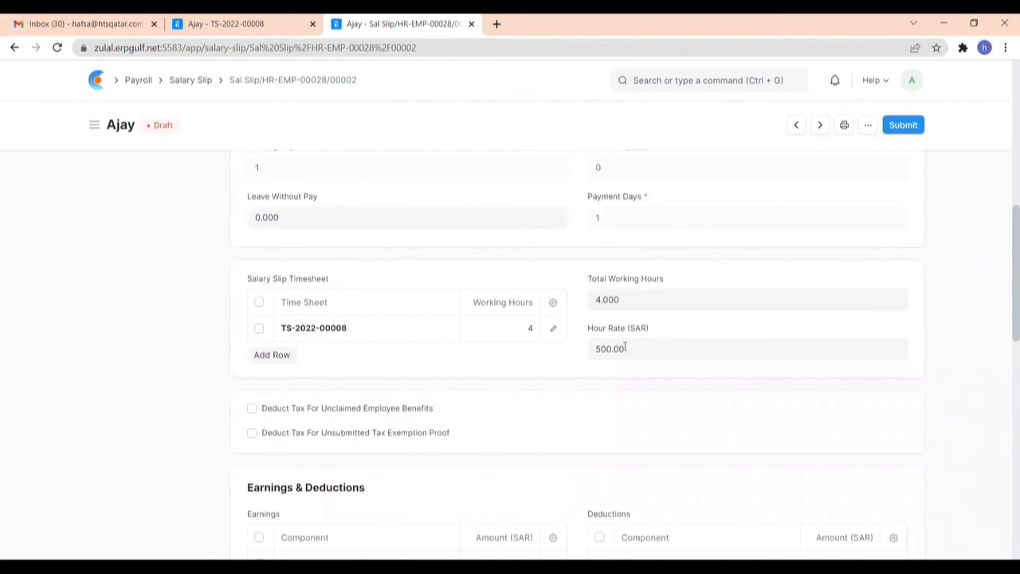
- Check the draft salary slip's earnings, deductions and net pay, and submit the slip
scroll(620, 326, "down", 1)
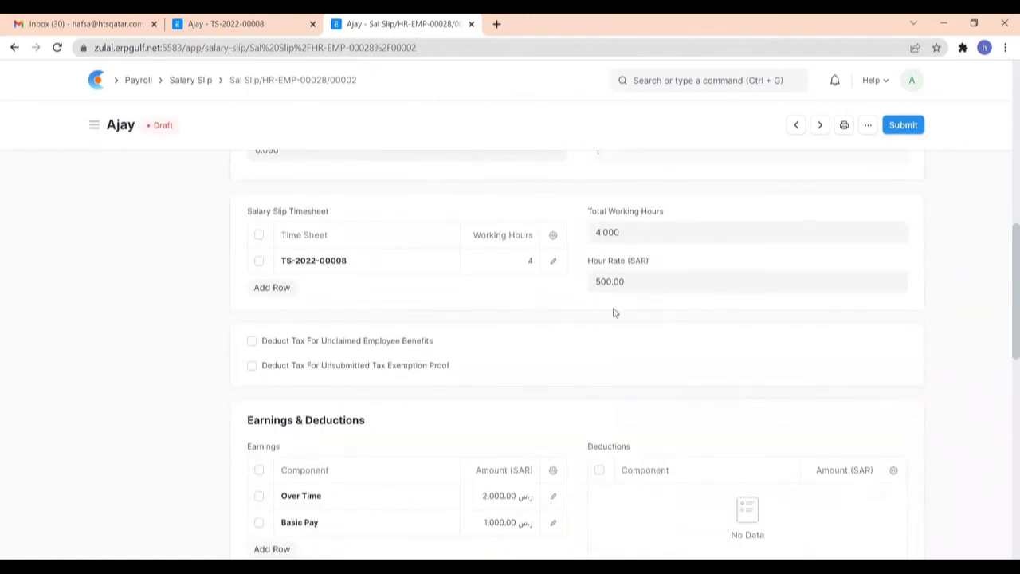
scroll(613, 311, "down", 4)
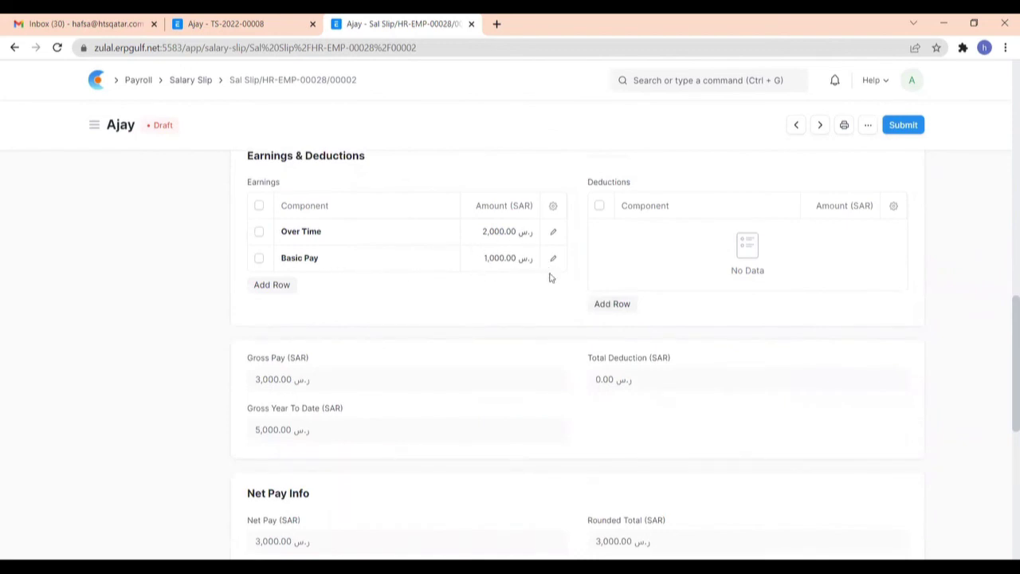
scroll(651, 316, "down", 3)
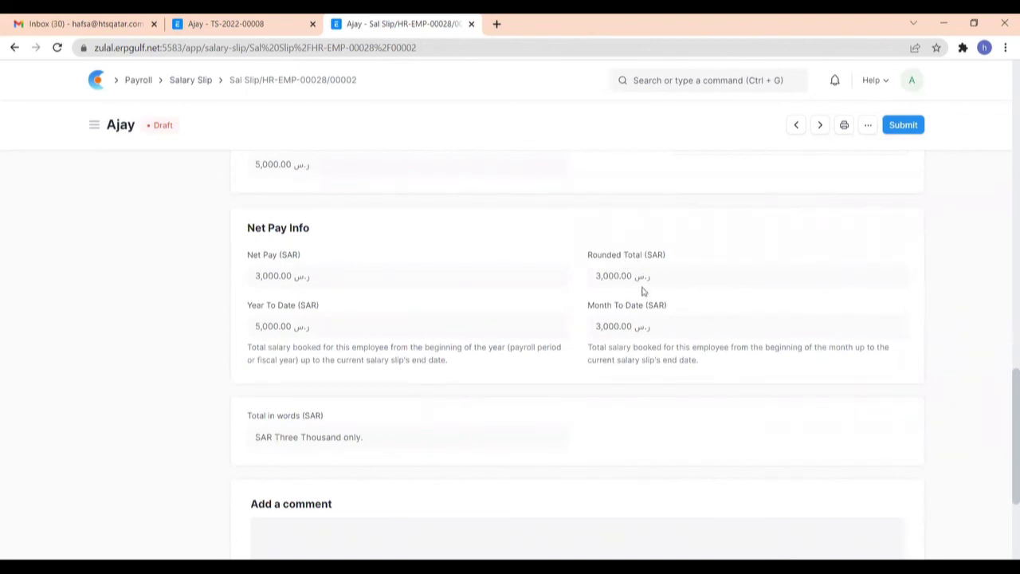
left_click(898, 134)
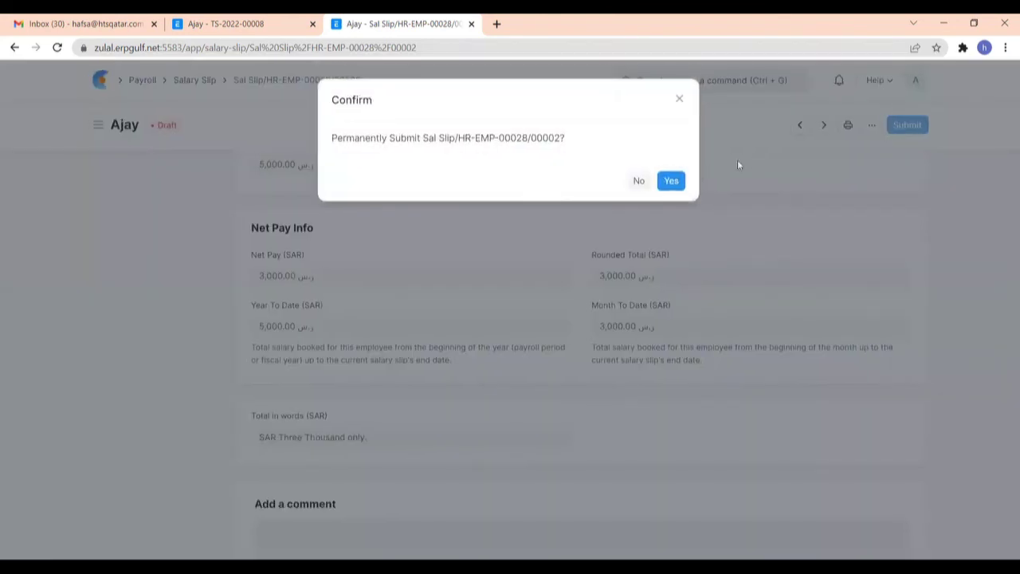
left_click(669, 182)
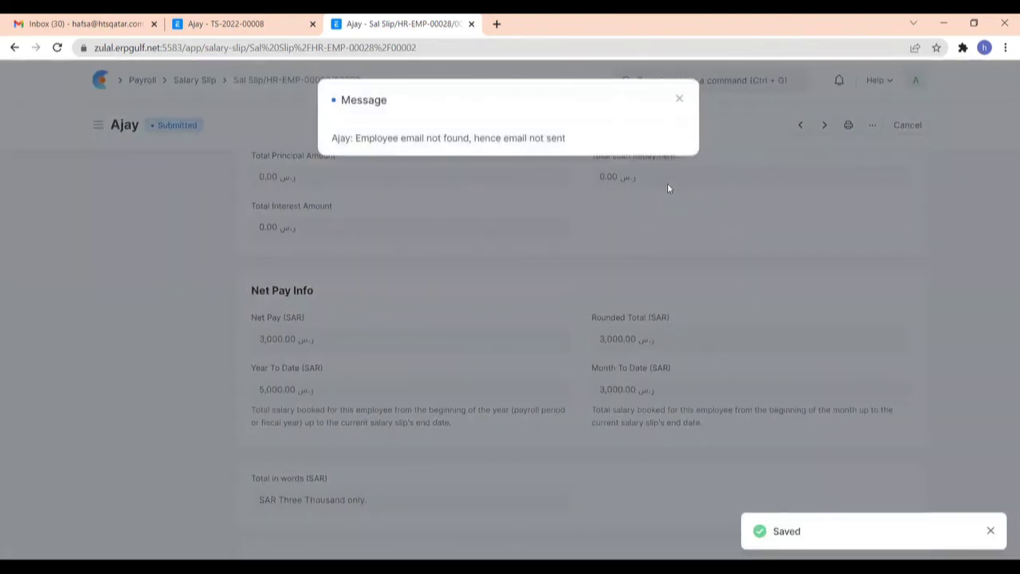
left_click(679, 98)
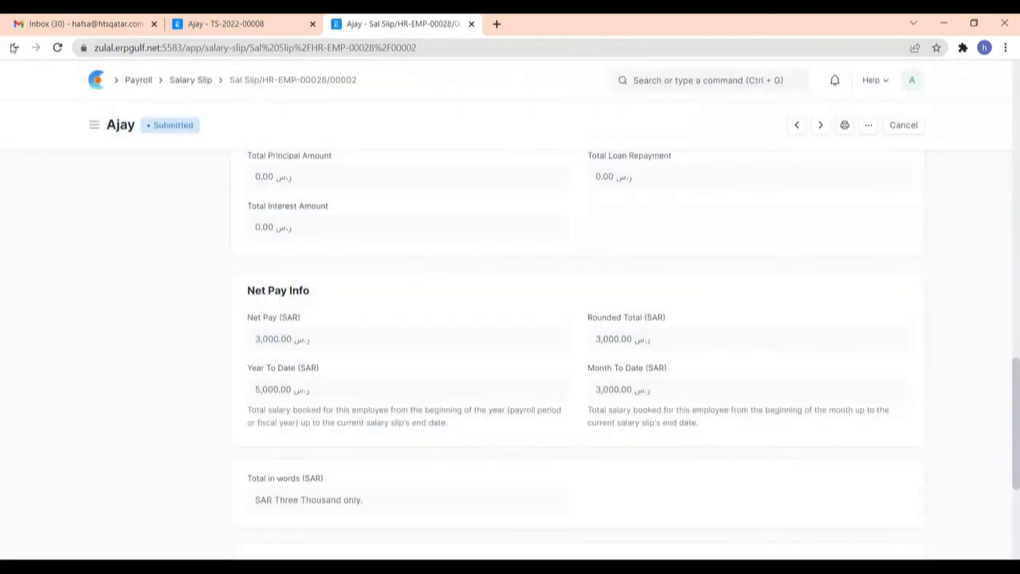
- Make the bank entry for payroll entry HR-PRUN-2022-00025 and open its draft journal entry
left_click(13, 48)
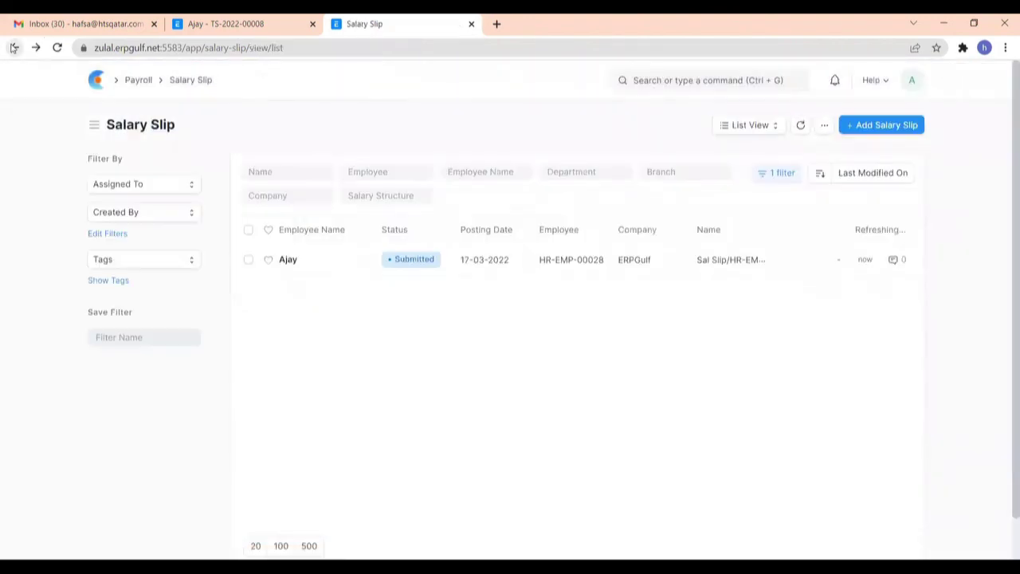
left_click(14, 47)
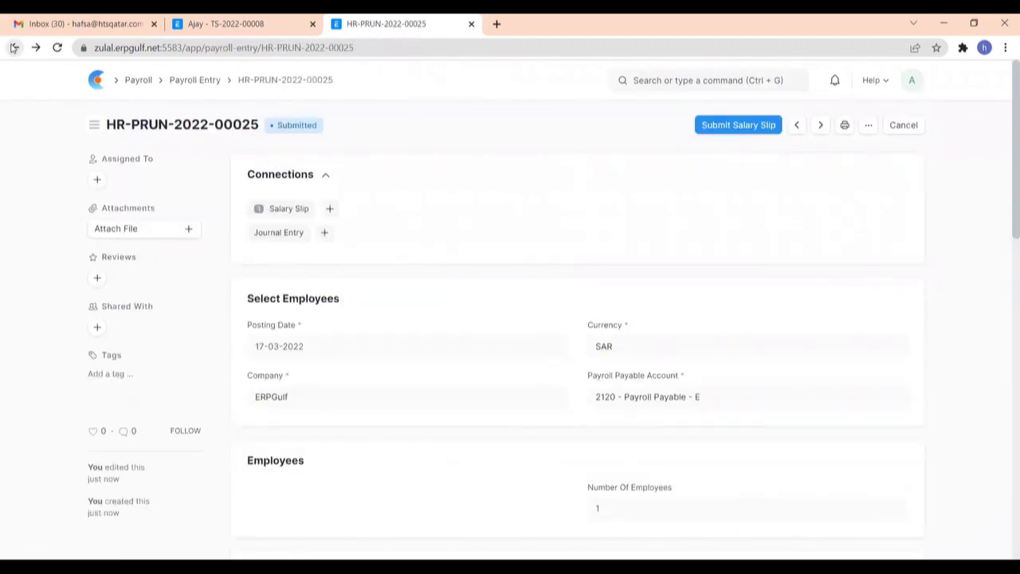
left_click(14, 48)
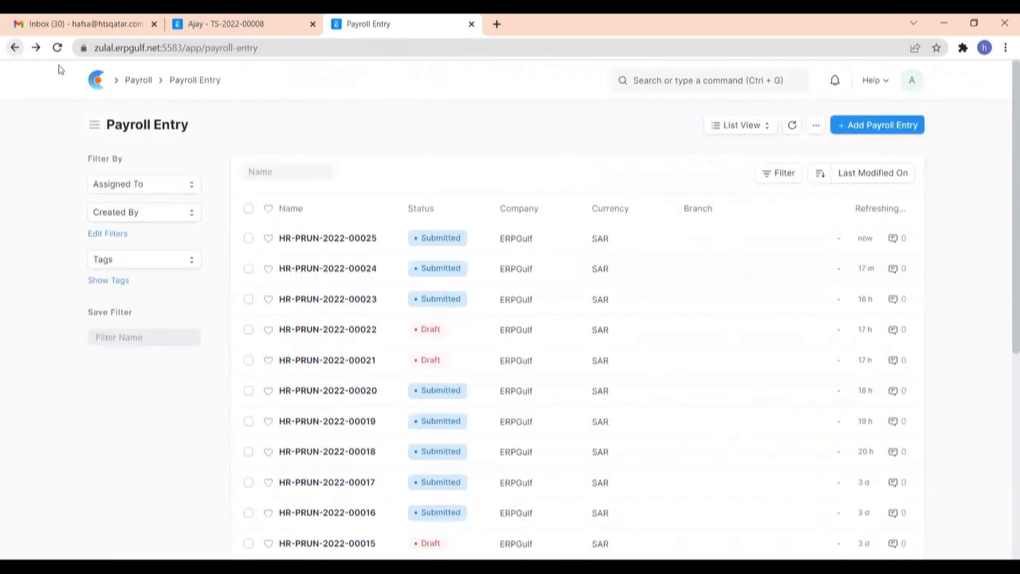
left_click(382, 239)
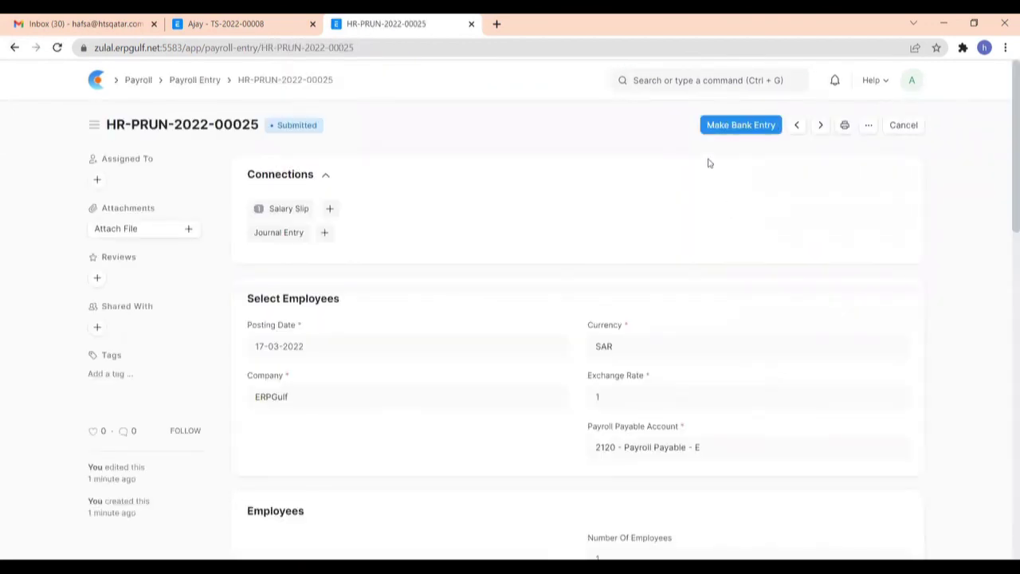
left_click(724, 130)
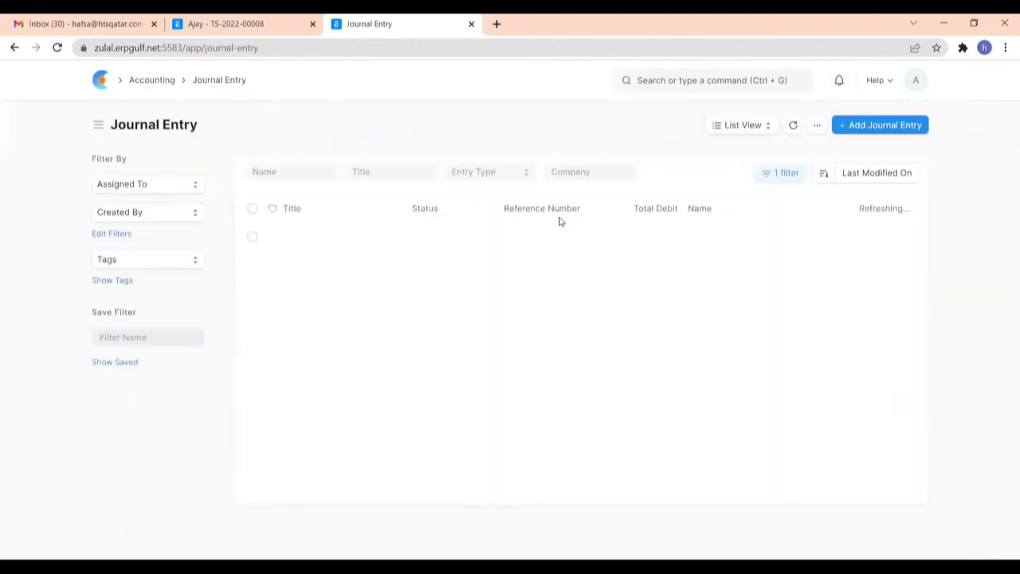
left_click(350, 250)
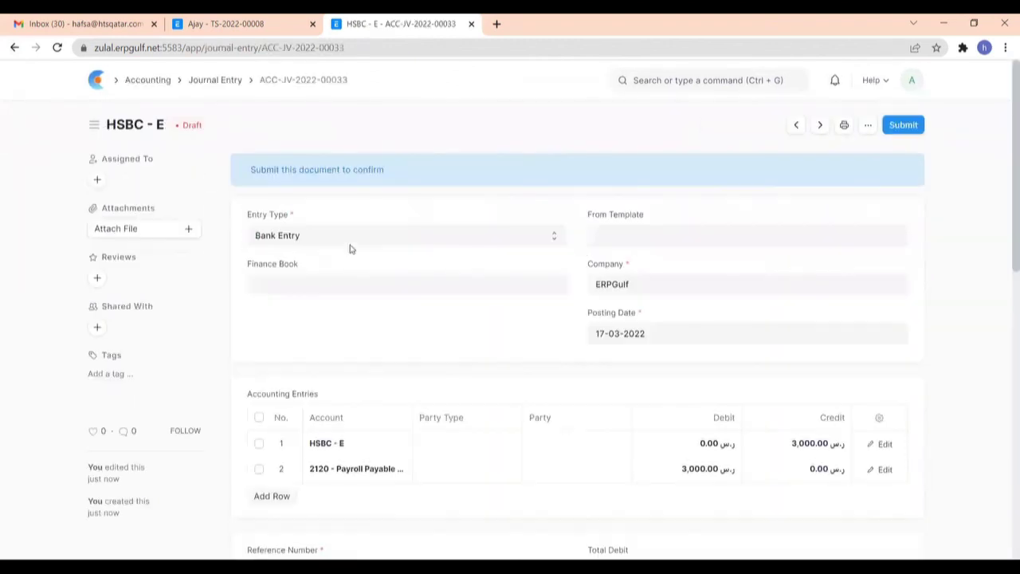
- Try to submit the draft bank entry without a reference number and reference date
left_click(900, 125)
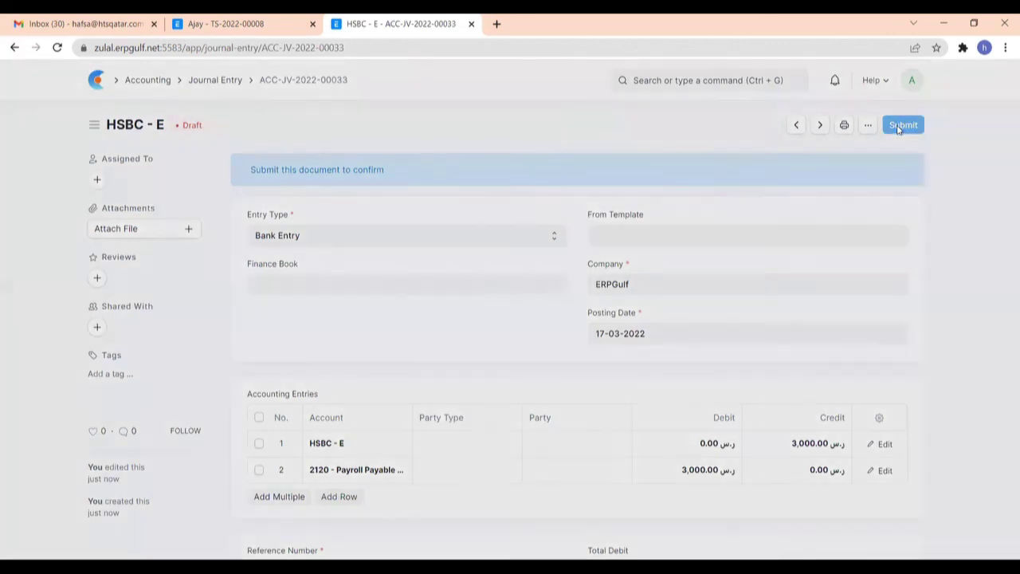
left_click(668, 182)
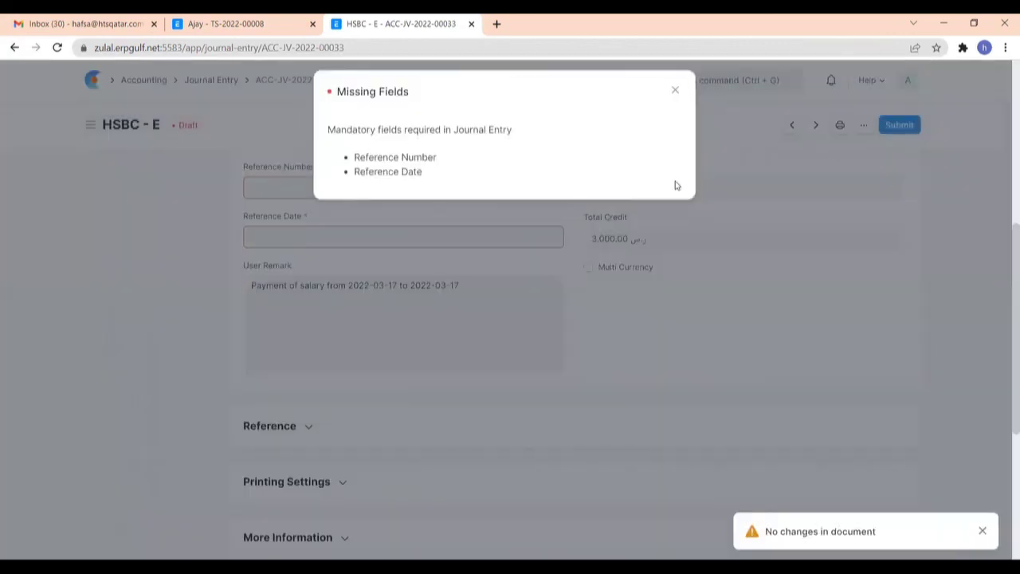
left_click(414, 268)
- Set the bank entry's reference number to 29999 and its reference date to 17-03-2022, and save it
left_click(319, 188)
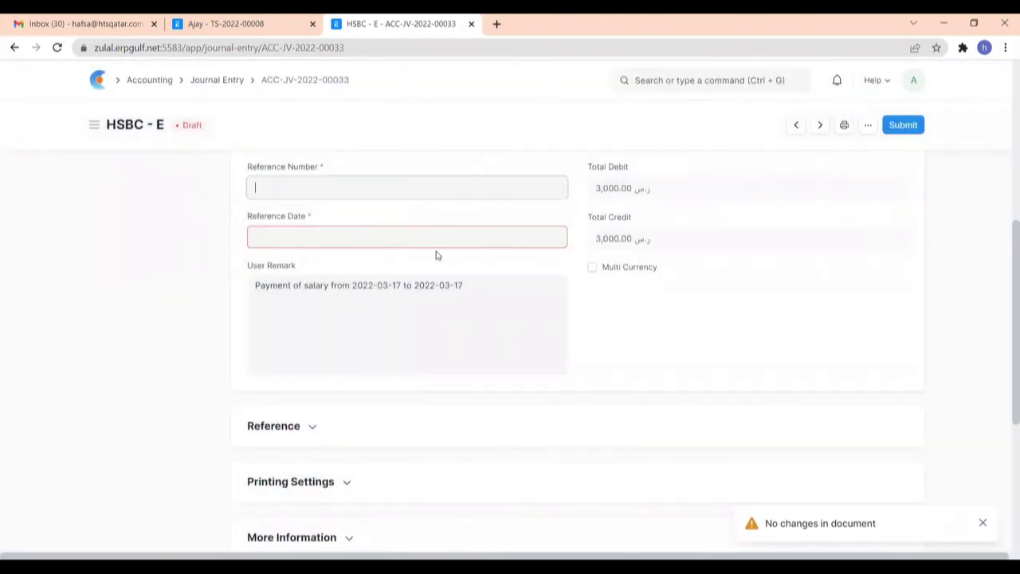
type("29999")
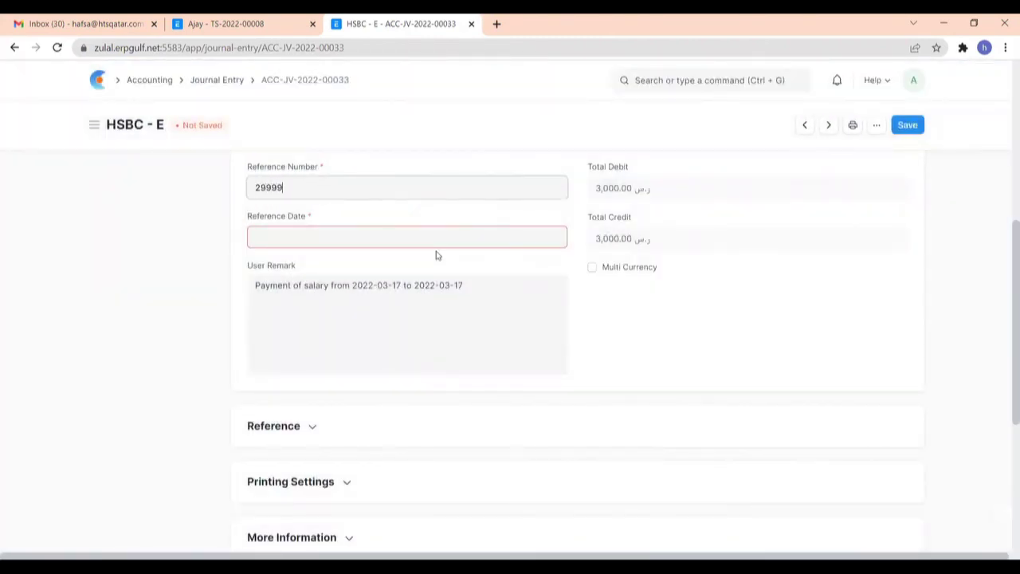
left_click(439, 239)
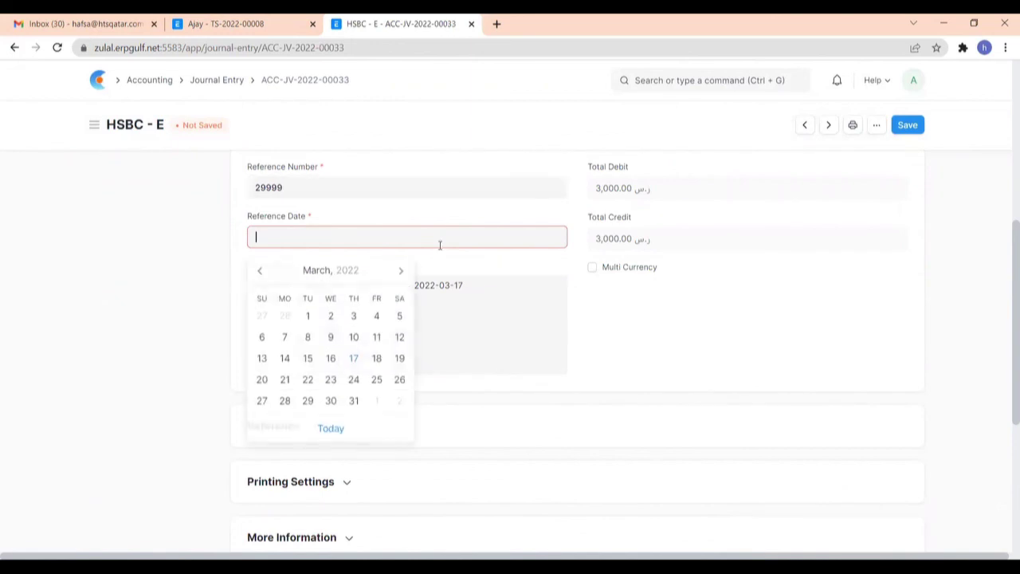
left_click(354, 361)
left_click(909, 127)
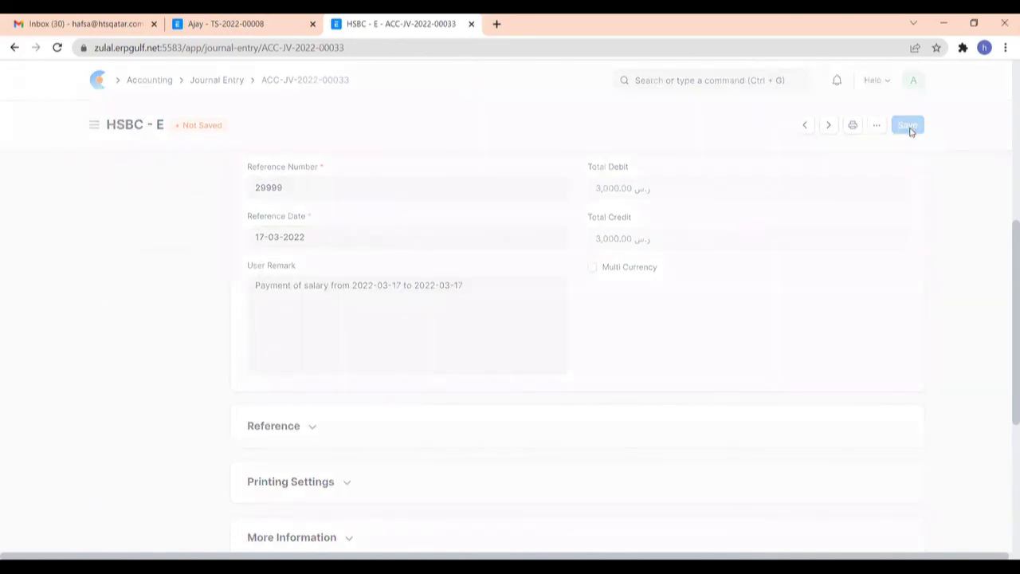
- Submit the bank entry permanently and look over the submitted journal entry's details
left_click(907, 126)
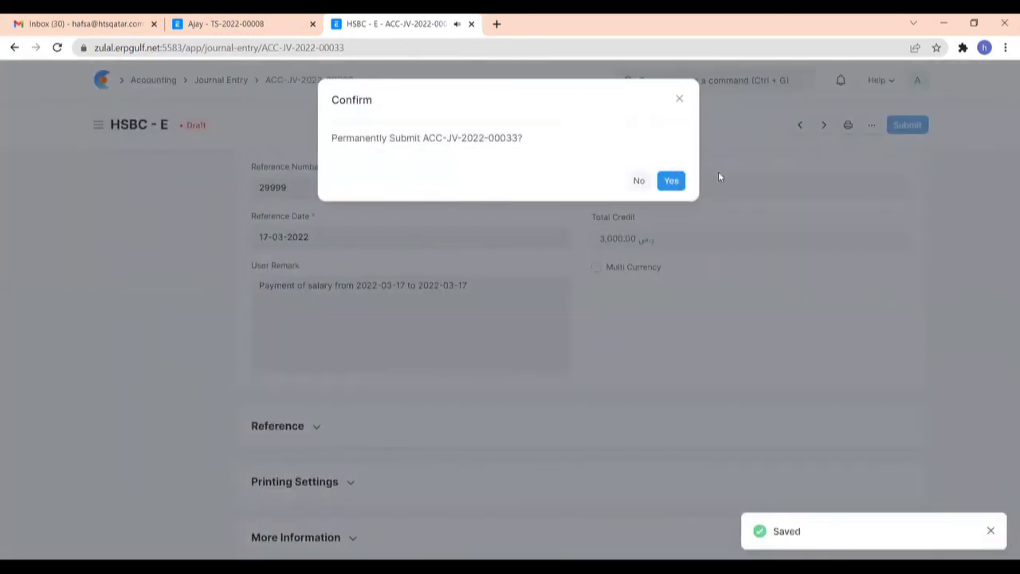
left_click(672, 181)
scroll(435, 247, "down", 2)
scroll(439, 247, "down", 3)
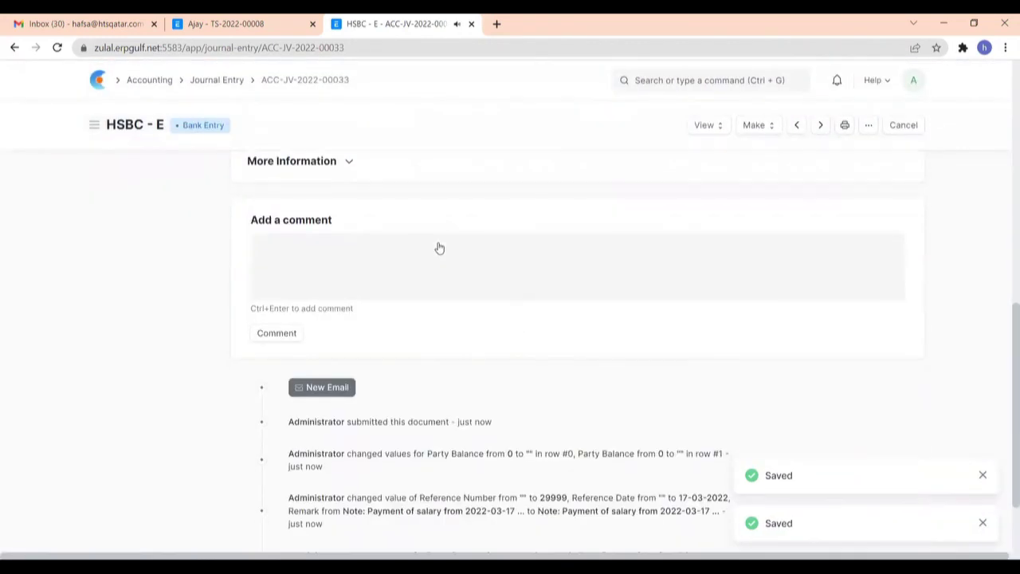
scroll(438, 247, "up", 3)
scroll(494, 228, "up", 2)
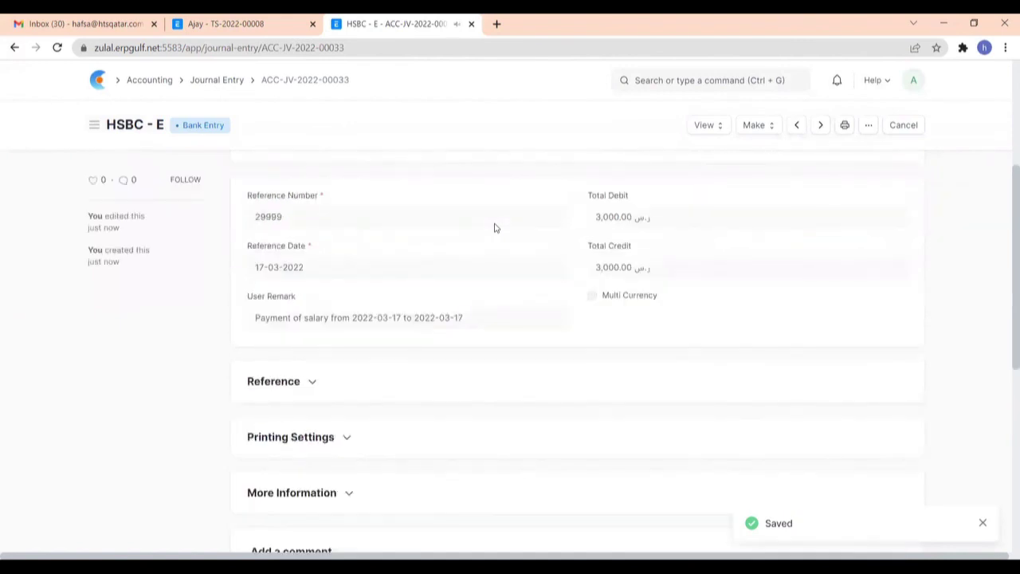